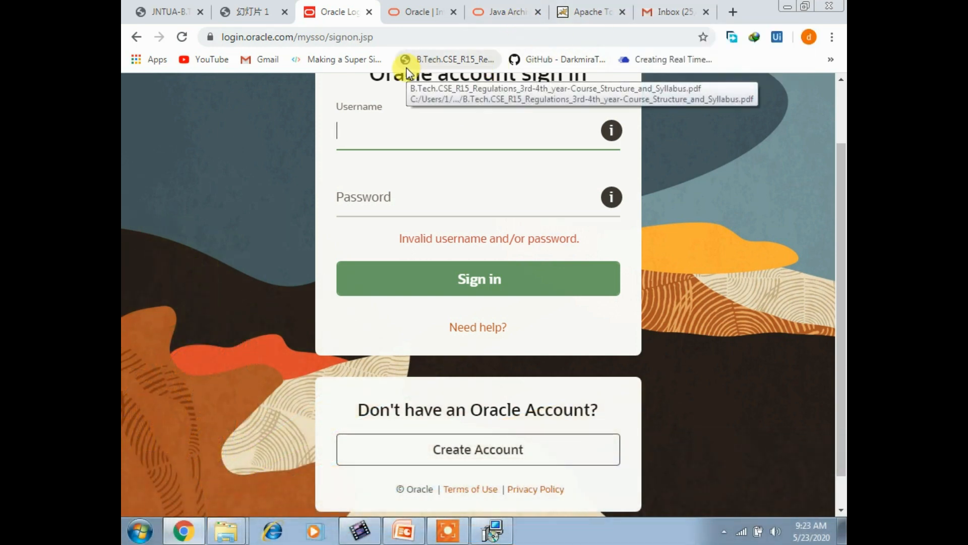
# - View the Oracle home page and the Java SE 7 archive downloads page in the open browser tabs
pyautogui.click(422, 21)
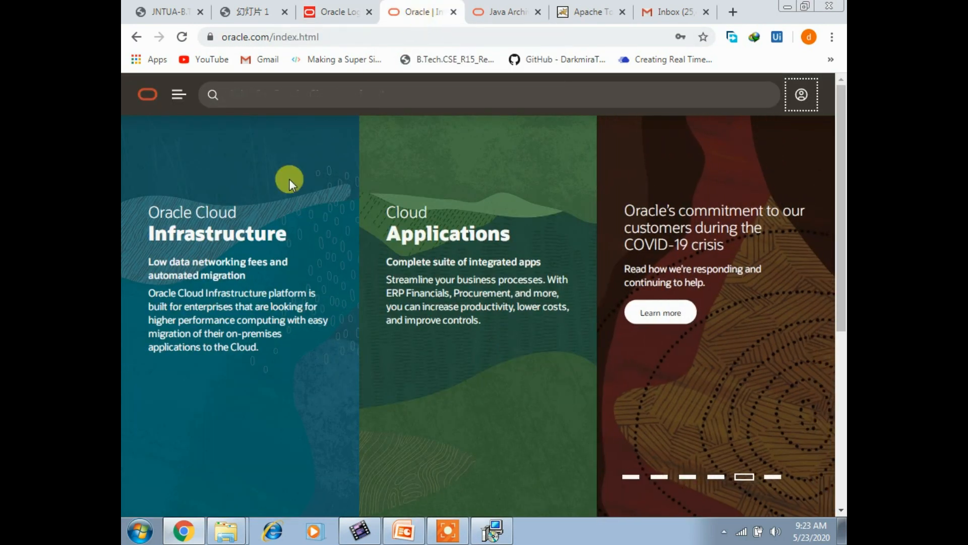
pyautogui.moveTo(261, 222)
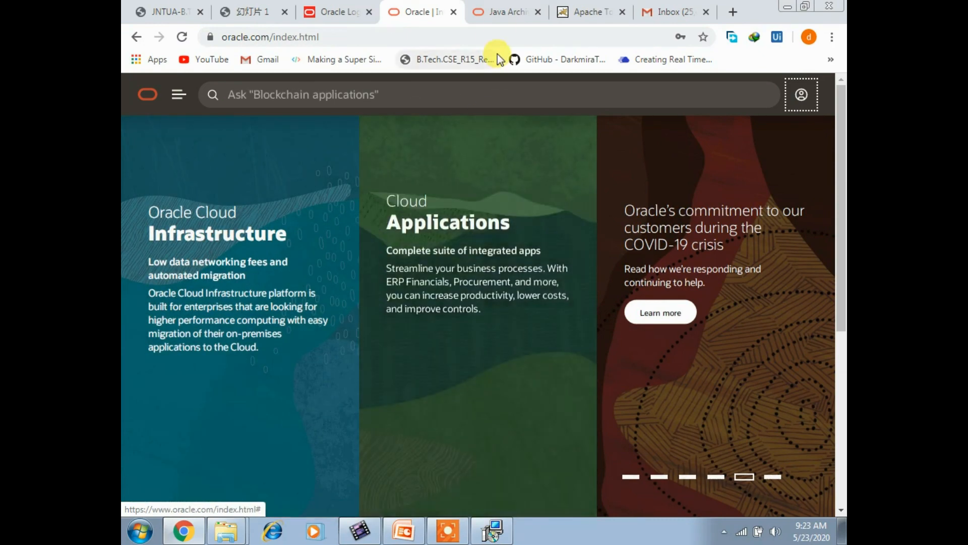
pyautogui.click(503, 13)
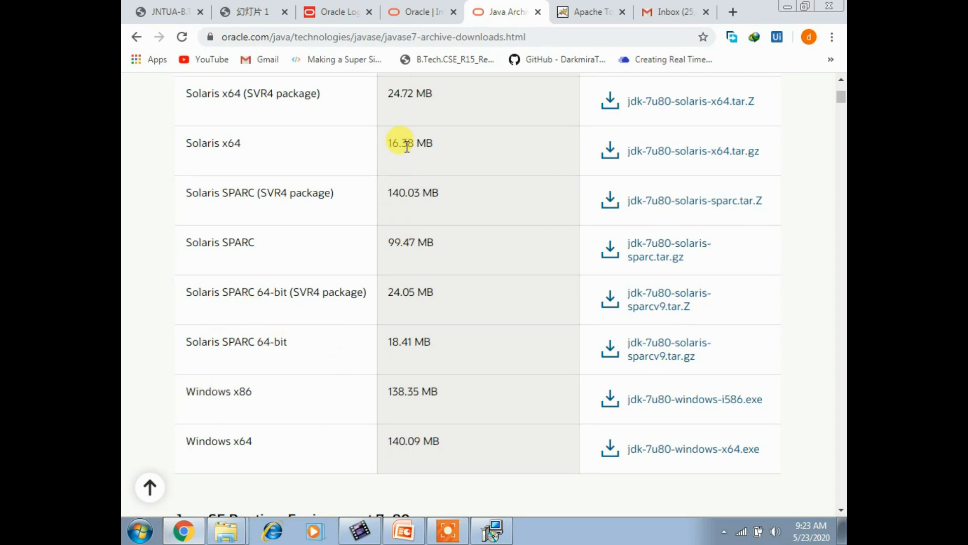
# - Open google.com in a new tab and search for "jdk 1.7 download for windows 32 bit"
pyautogui.click(733, 12)
pyautogui.write('google.com')
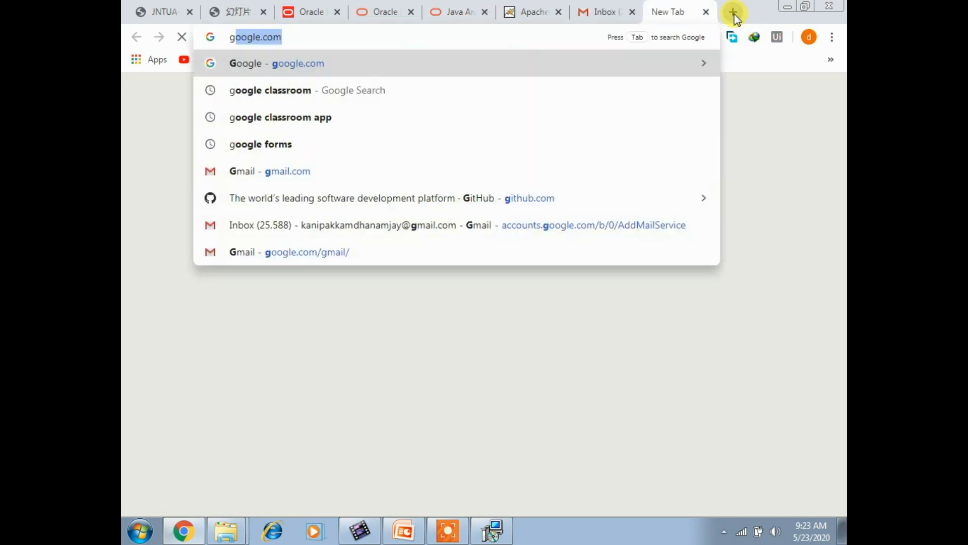
pyautogui.press('Return')
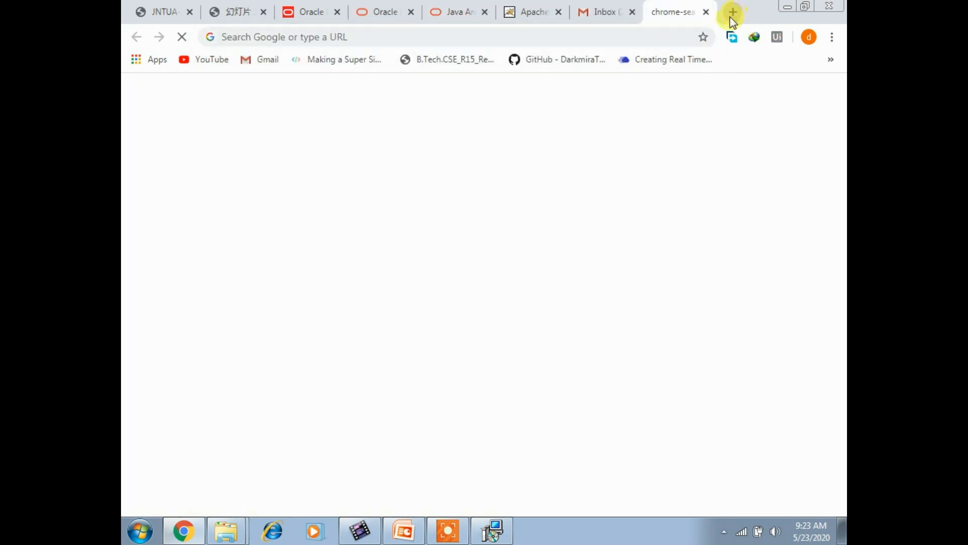
pyautogui.click(330, 388)
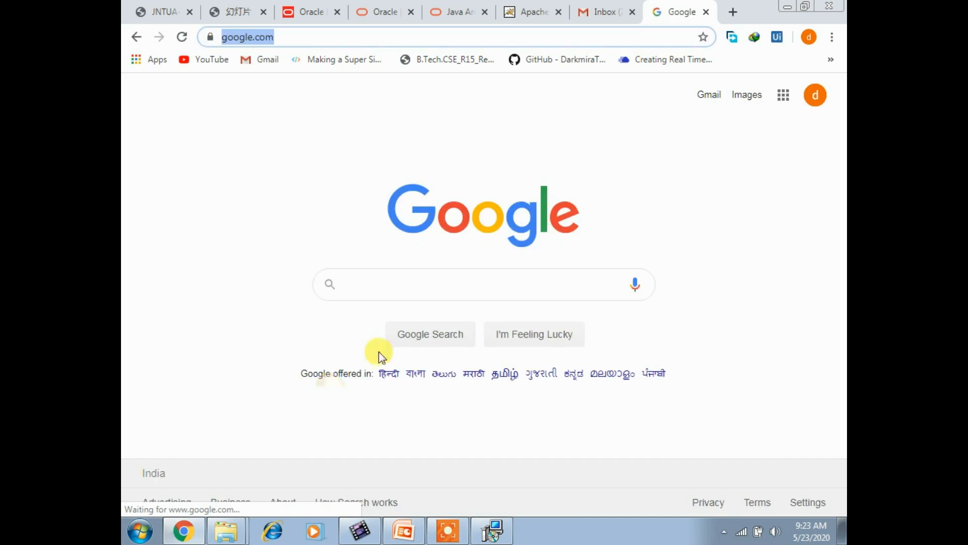
pyautogui.write('jd')
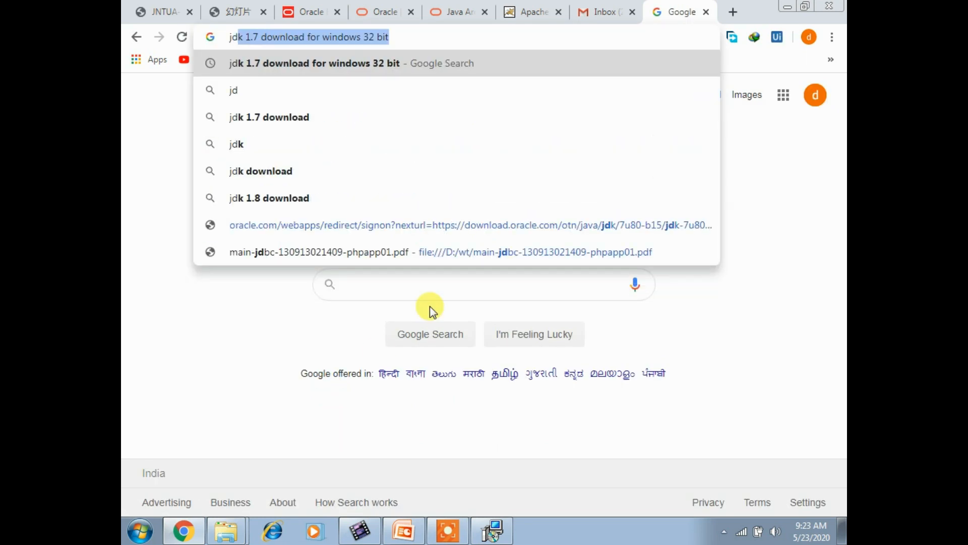
pyautogui.press('Return')
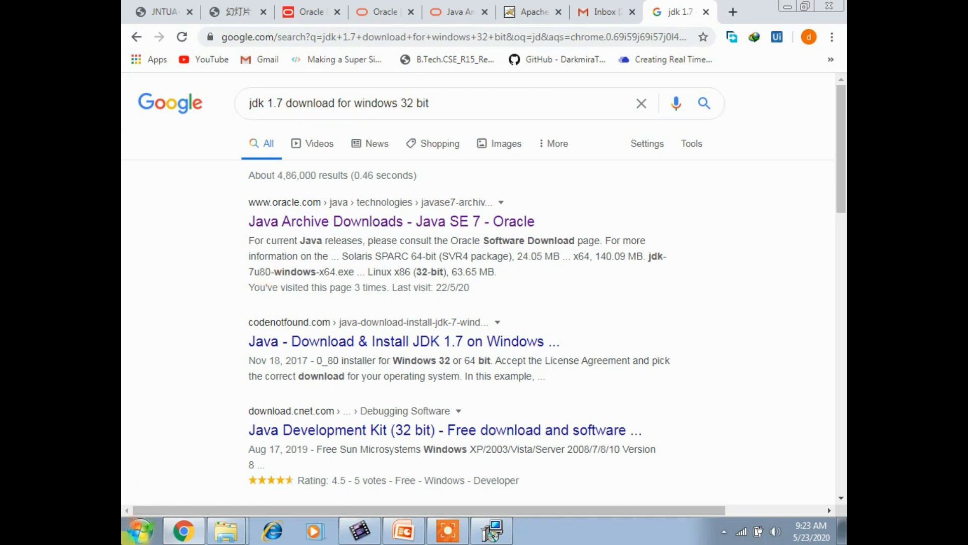
# - Check the computer's system type in its system properties, and close the properties window
pyautogui.click(140, 531)
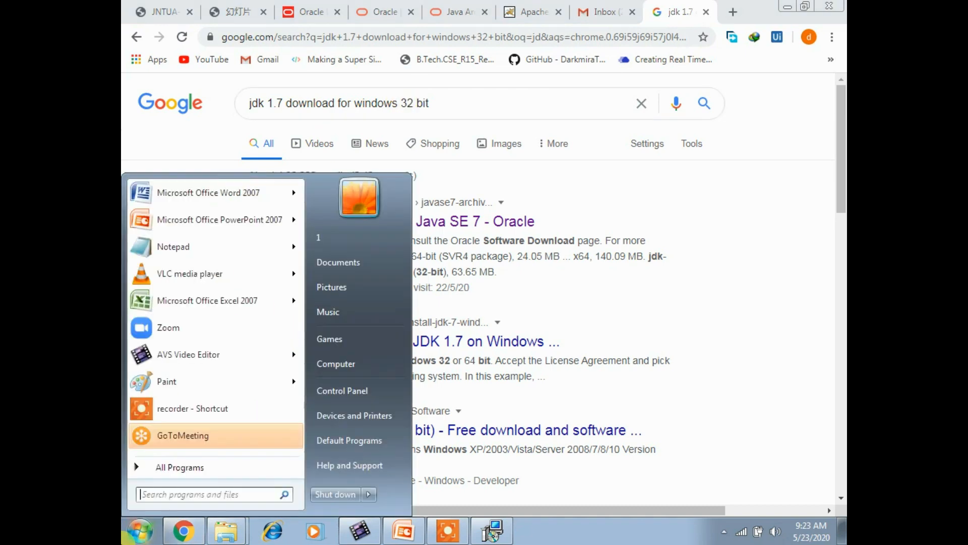
pyautogui.rightClick(346, 364)
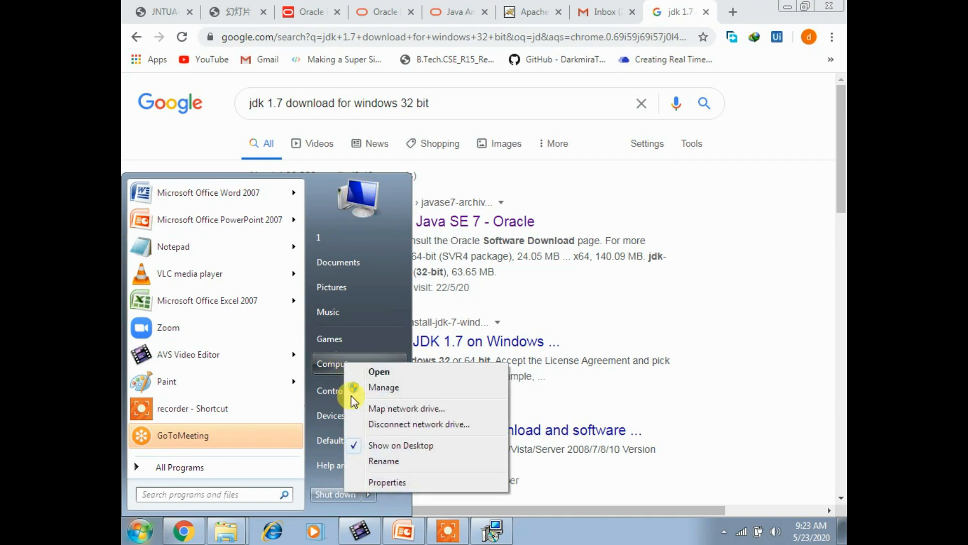
pyautogui.click(393, 484)
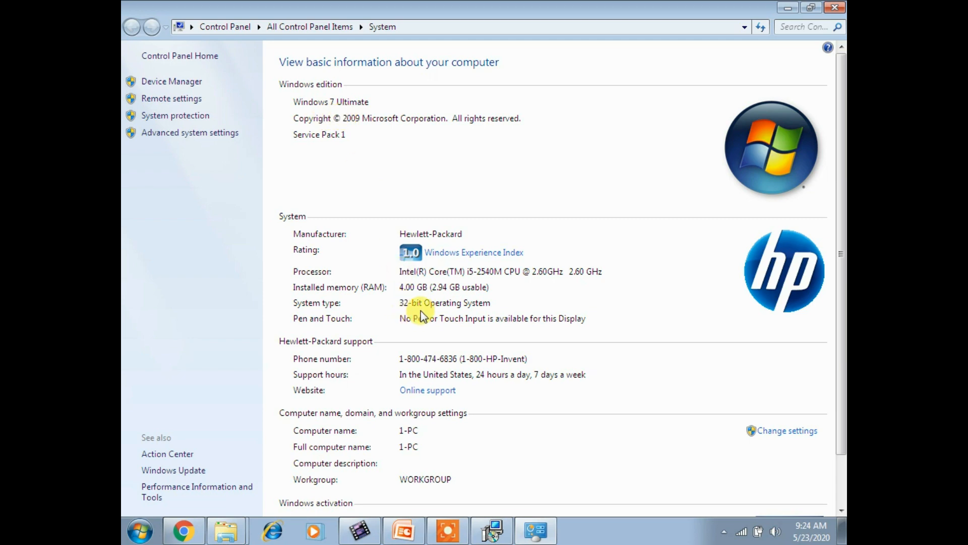
pyautogui.click(835, 12)
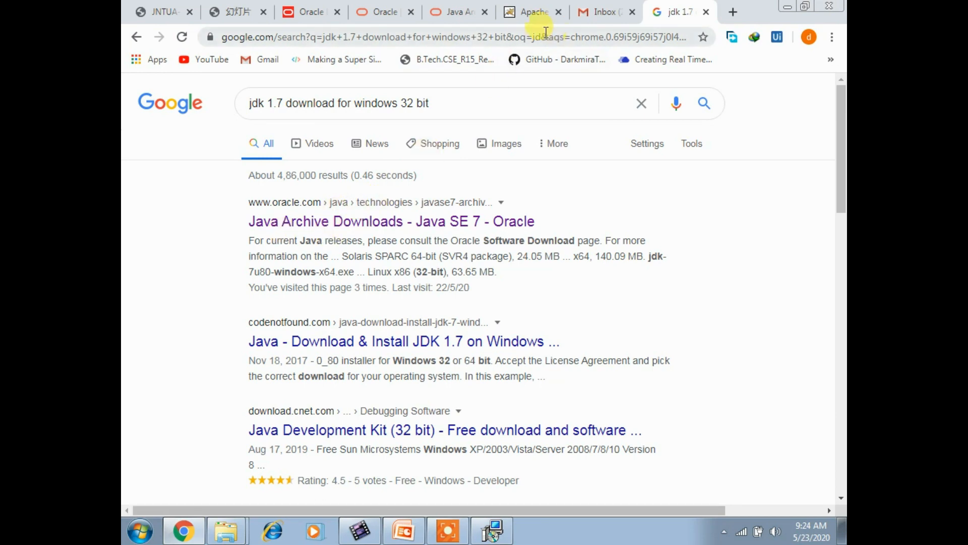
# - Return to the Java SE 7 archive downloads page and bring up the Programs folder containing the downloaded JDK installer
pyautogui.click(469, 14)
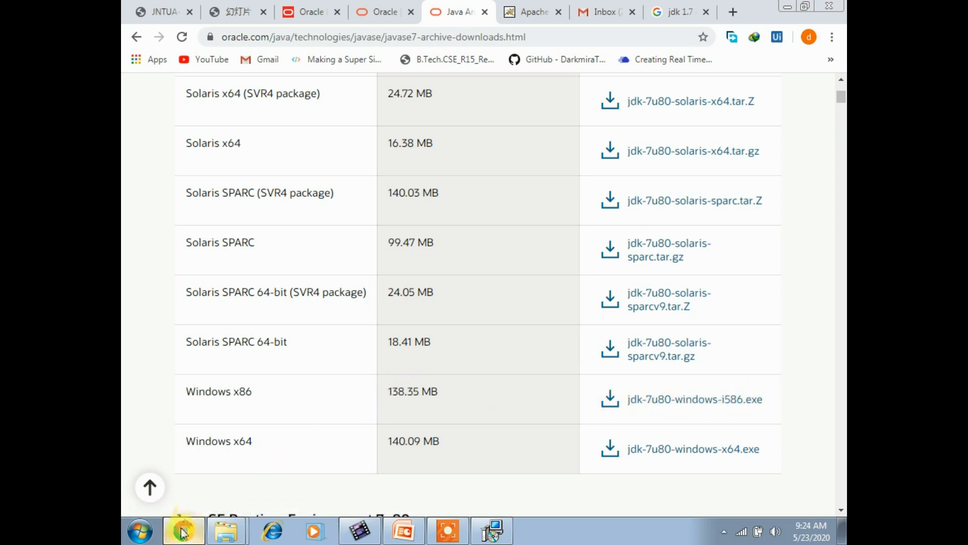
pyautogui.moveTo(182, 532)
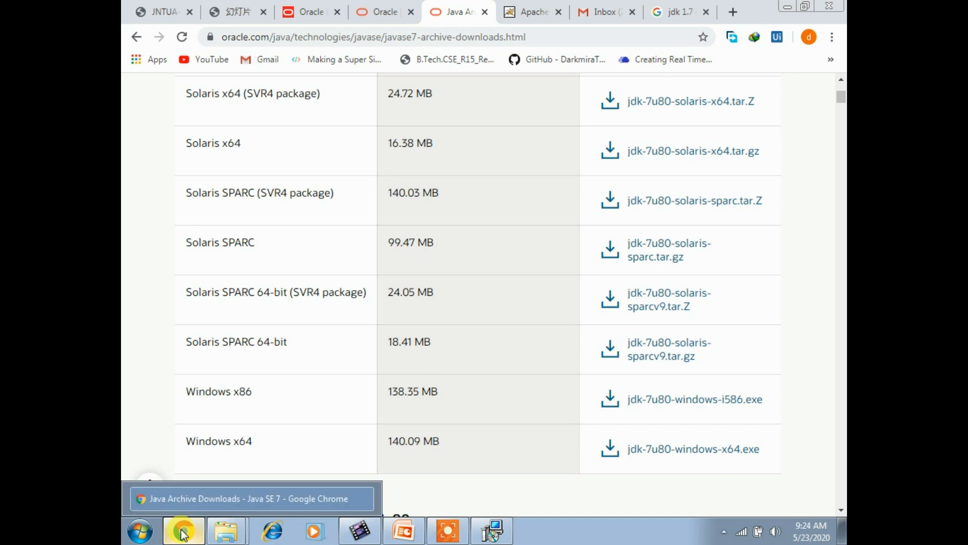
pyautogui.moveTo(224, 530)
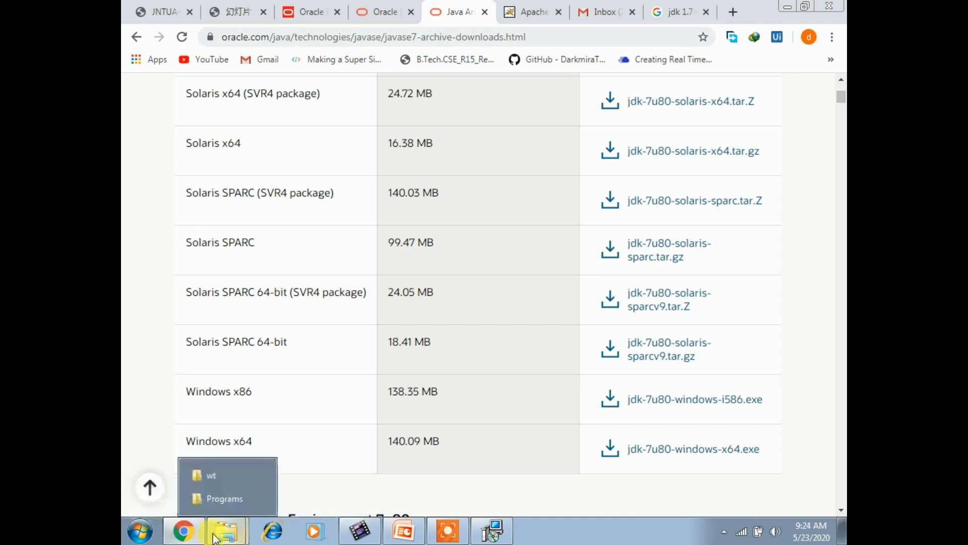
pyautogui.click(215, 498)
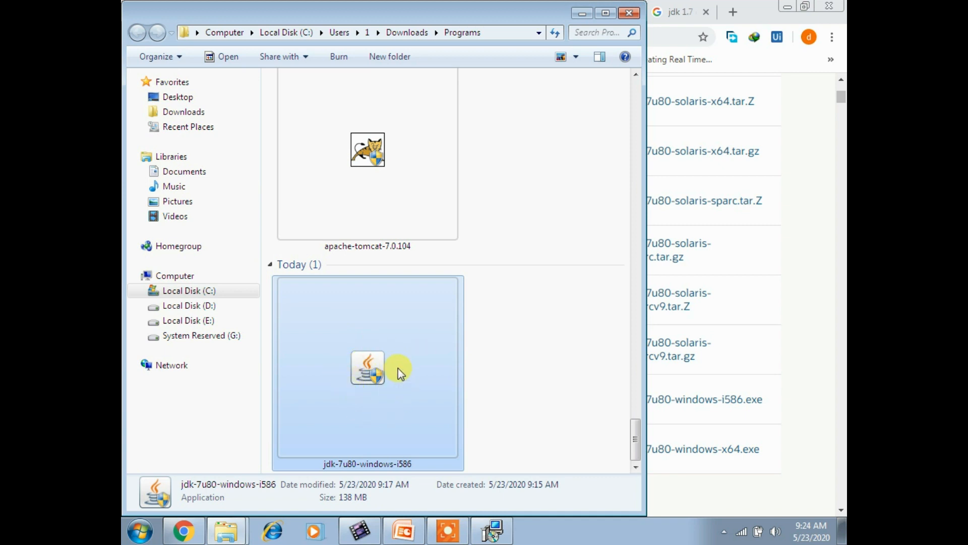
pyautogui.moveTo(398, 368)
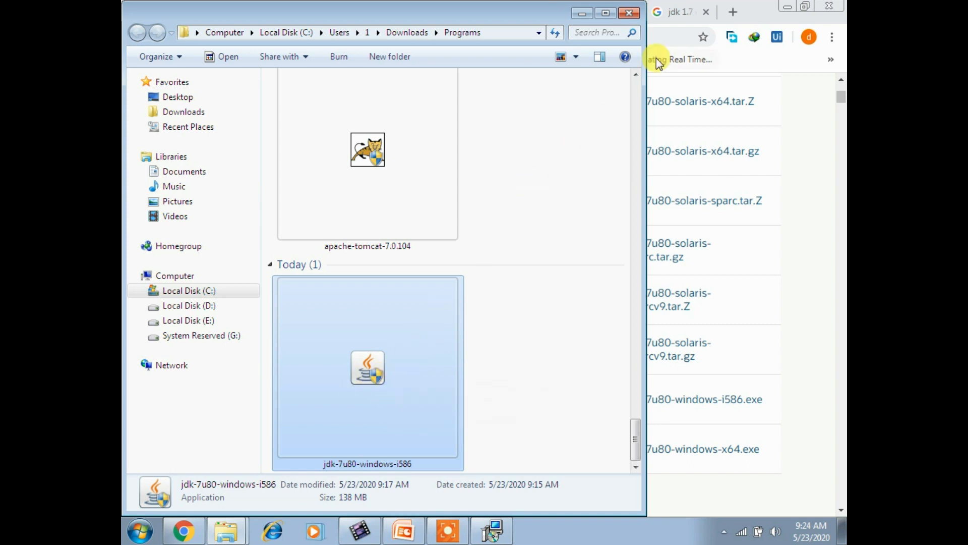
# - View the Apache Tomcat 7 binary distributions page, and minimise the browser to get back to the Programs folder
pyautogui.click(754, 15)
pyautogui.click(533, 15)
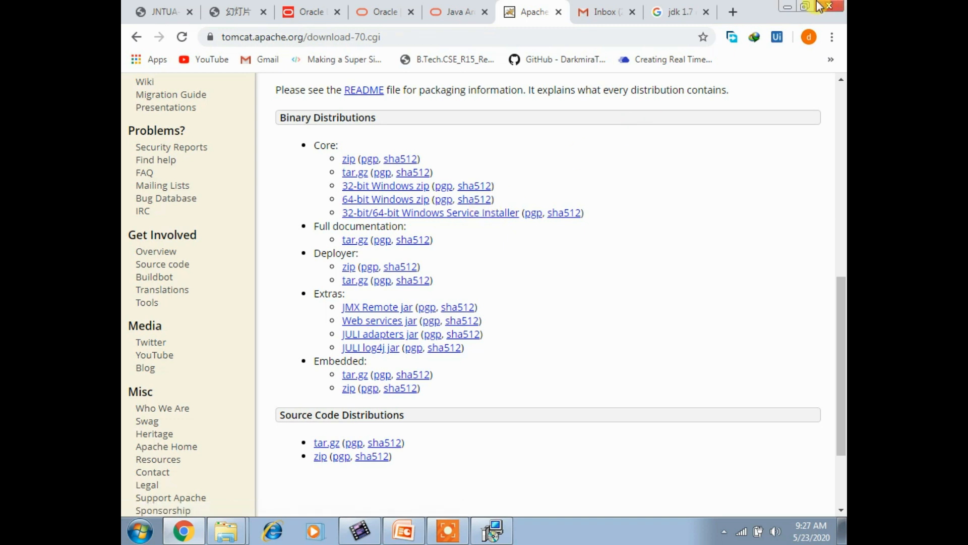
pyautogui.click(787, 7)
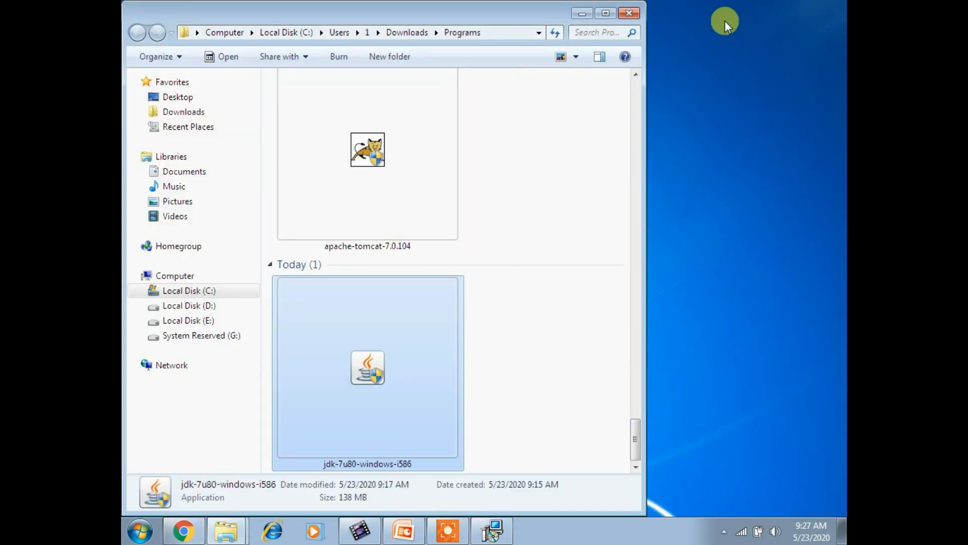
# - Examine the apache-tomcat-7.0.104 and jdk-7u80-windows-i586 installers in the Programs folder
pyautogui.click(424, 166)
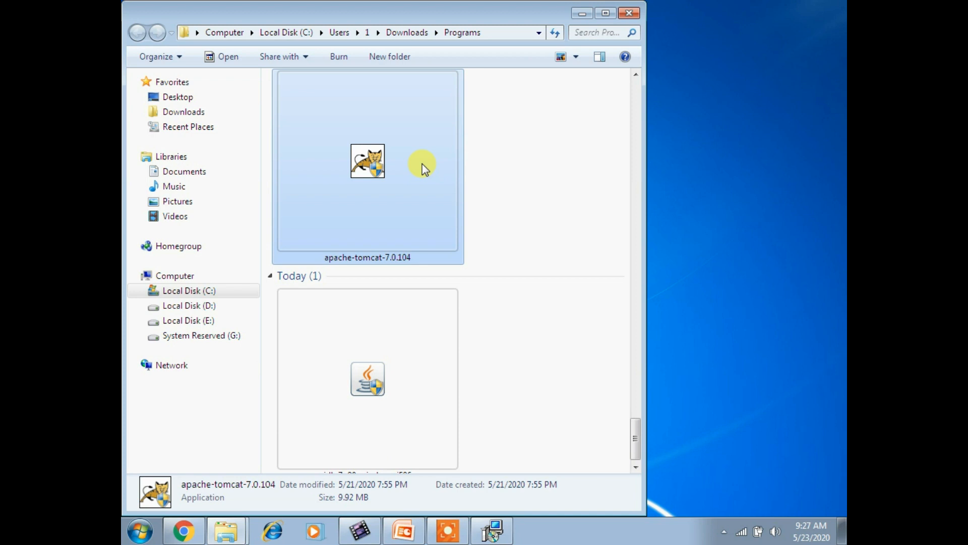
pyautogui.click(396, 320)
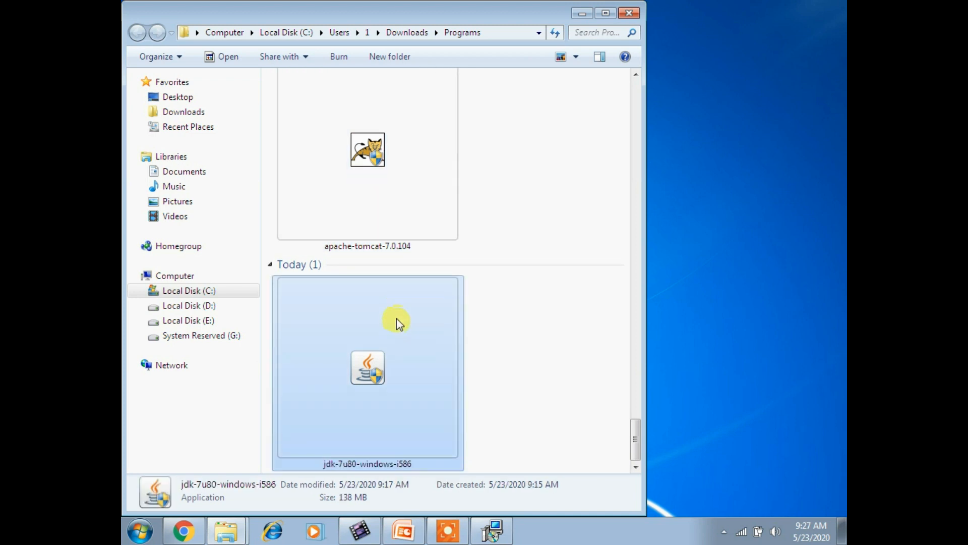
pyautogui.click(397, 212)
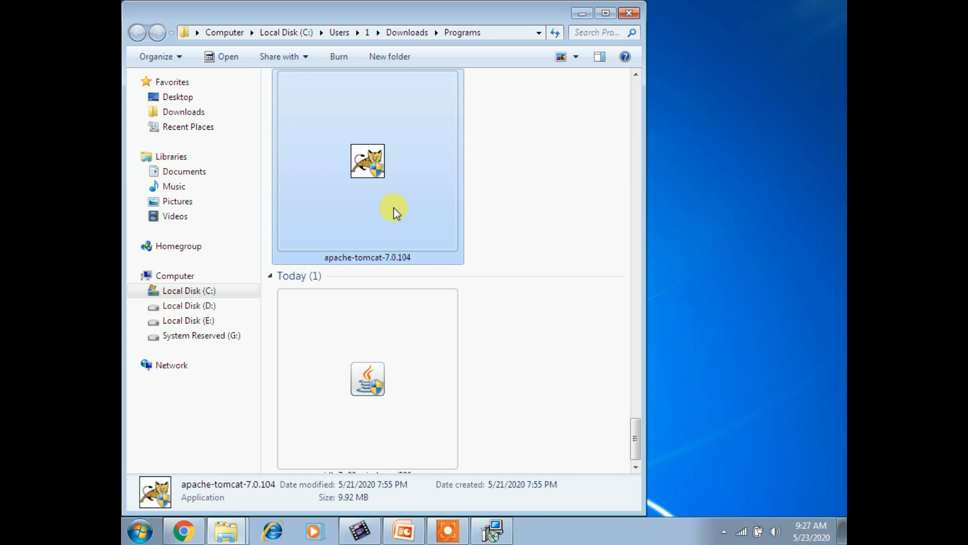
pyautogui.click(377, 316)
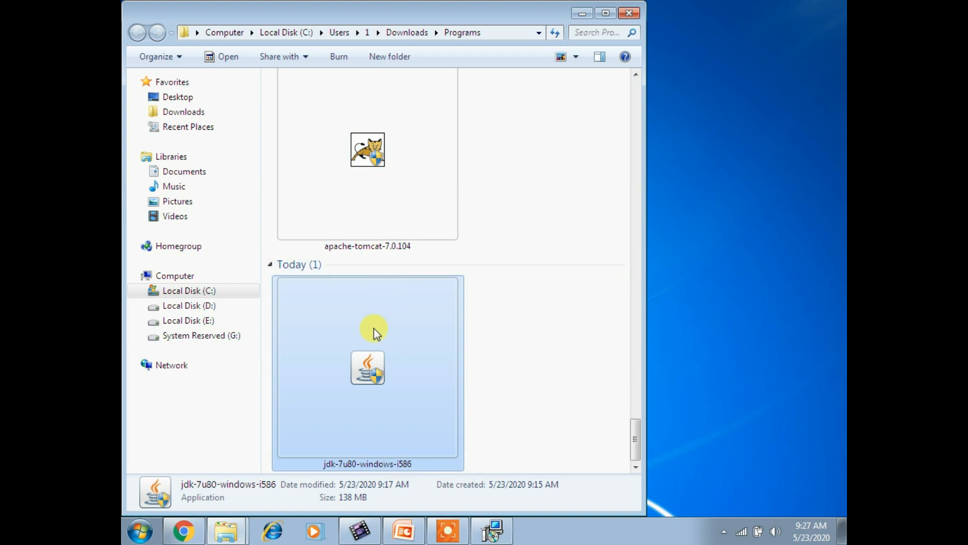
# - Install jdk-7u80-windows-i586 with the default features and the default JDK and JRE folders, and close the finished wizard
pyautogui.doubleClick(395, 420)
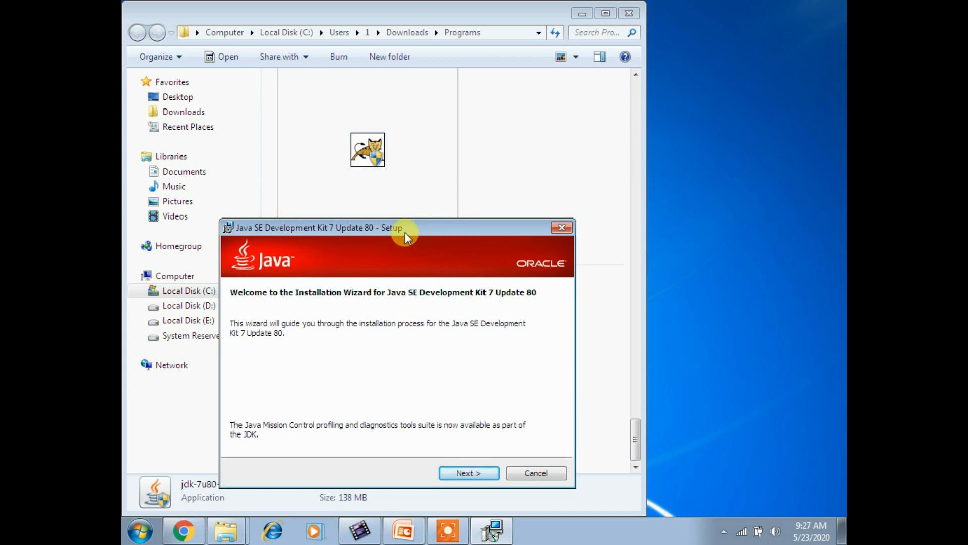
pyautogui.moveTo(405, 232); pyautogui.dragTo(564, 127)
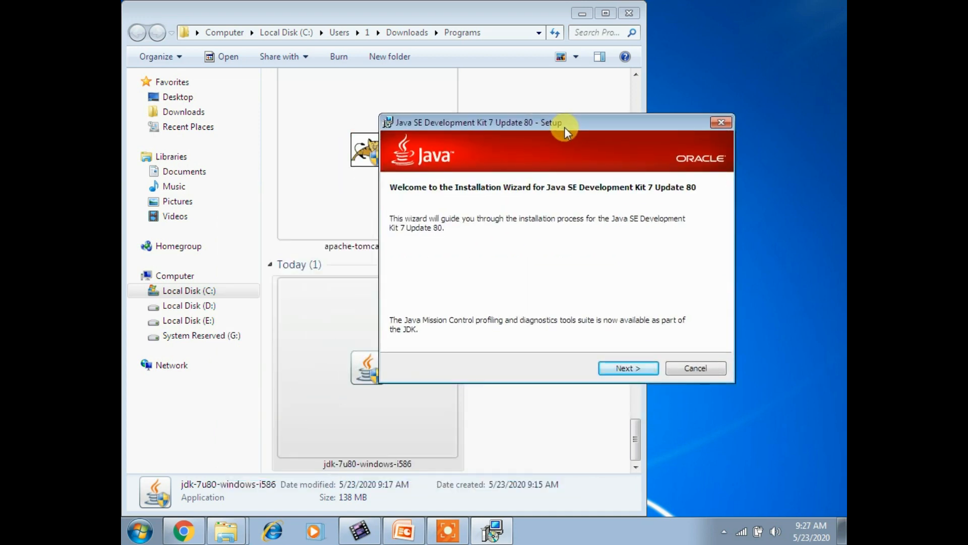
pyautogui.click(624, 366)
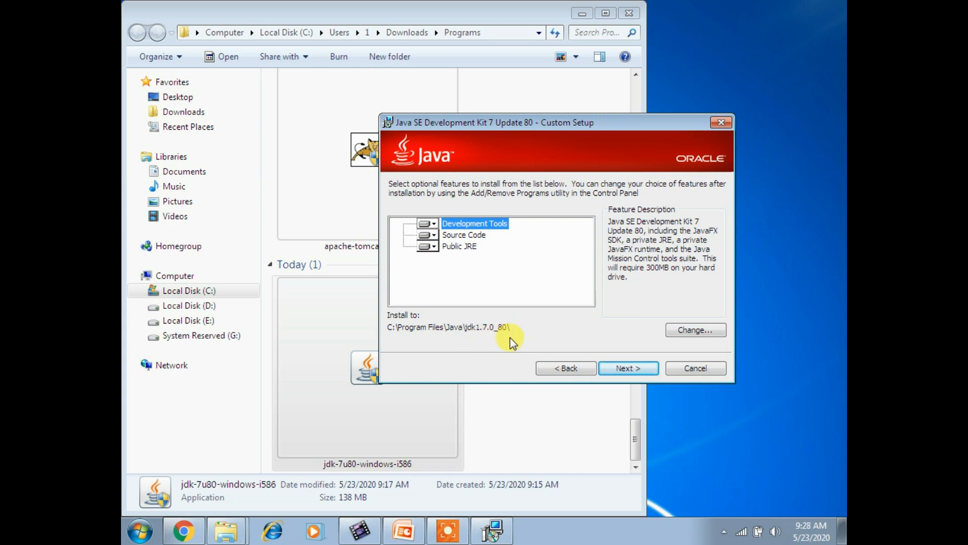
pyautogui.click(642, 367)
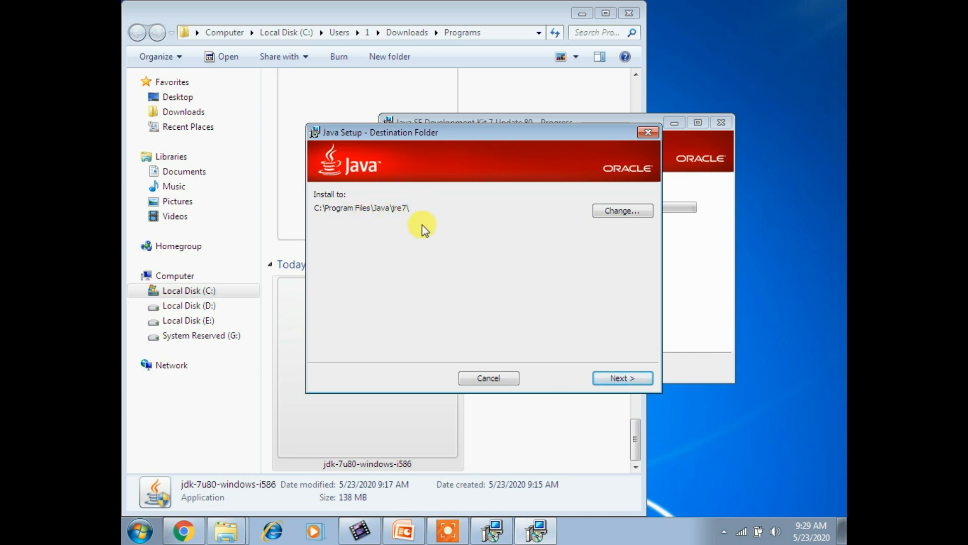
pyautogui.click(613, 379)
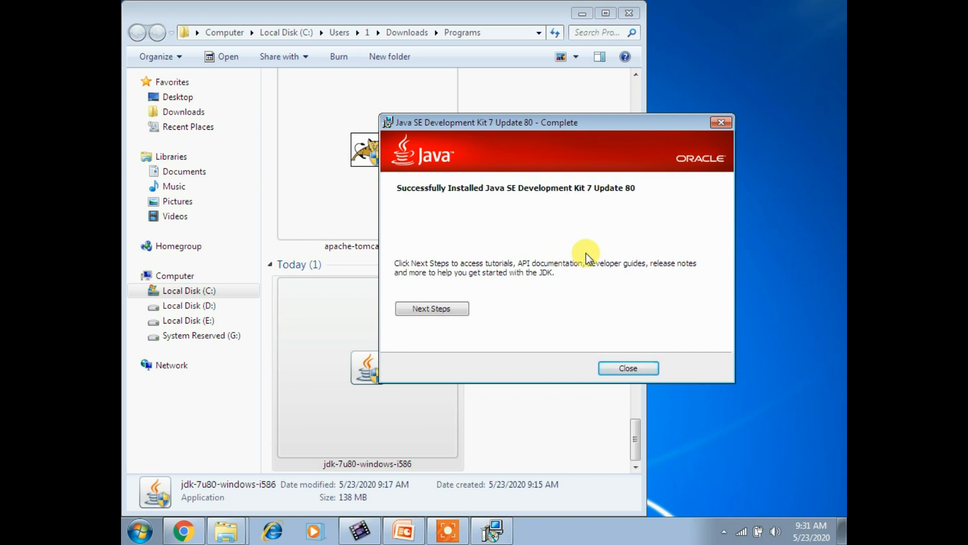
pyautogui.click(632, 366)
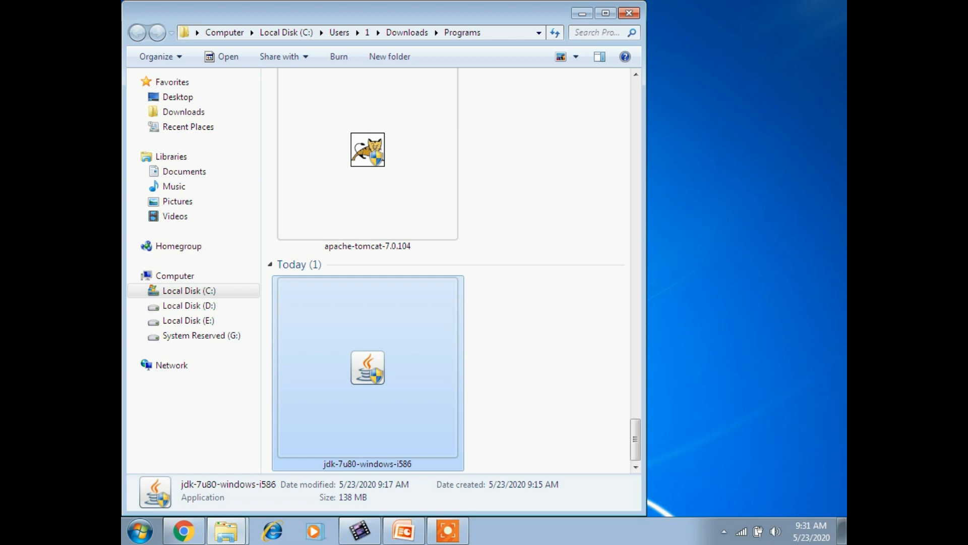
pyautogui.press('super')
pyautogui.write('cmd')
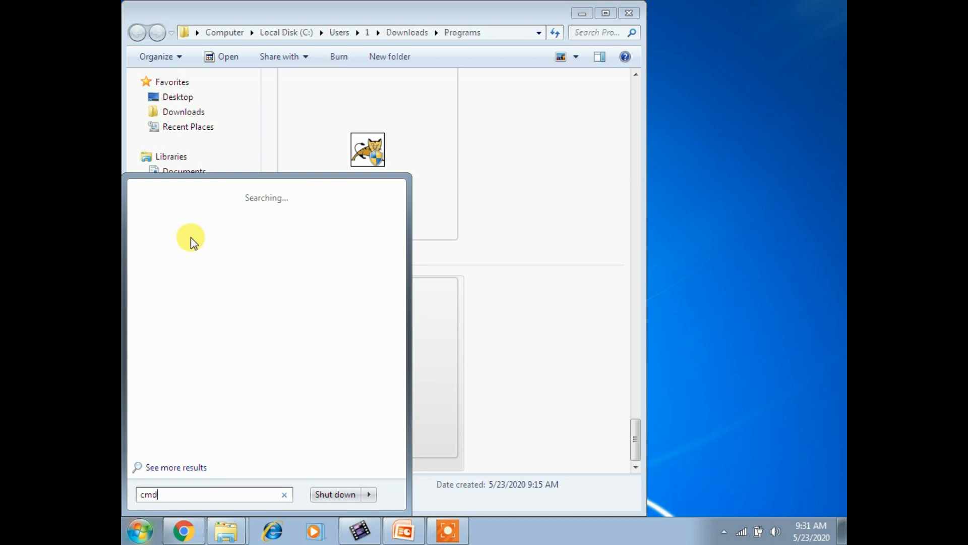
pyautogui.click(132, 533)
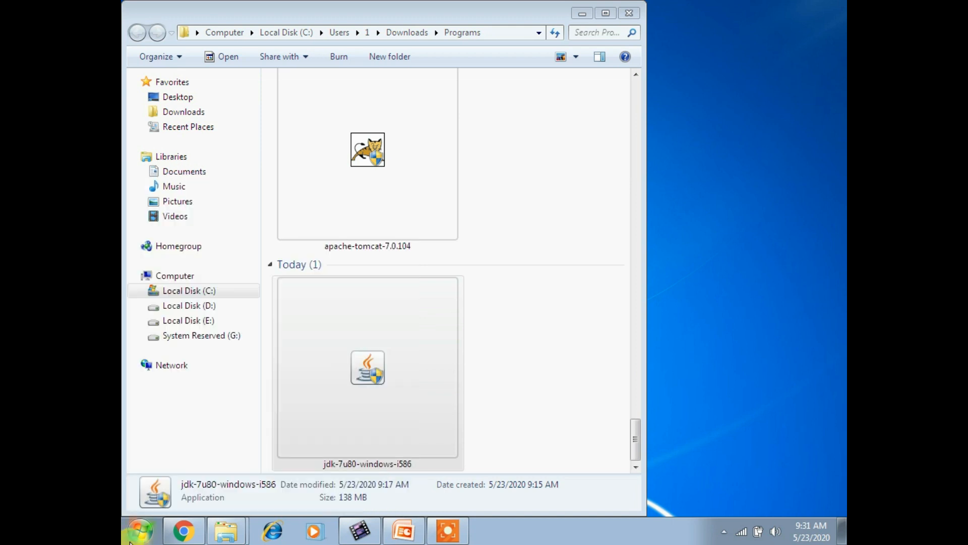
# - Open Command Prompt from the Accessories programs as administrator
pyautogui.click(132, 533)
pyautogui.click(178, 465)
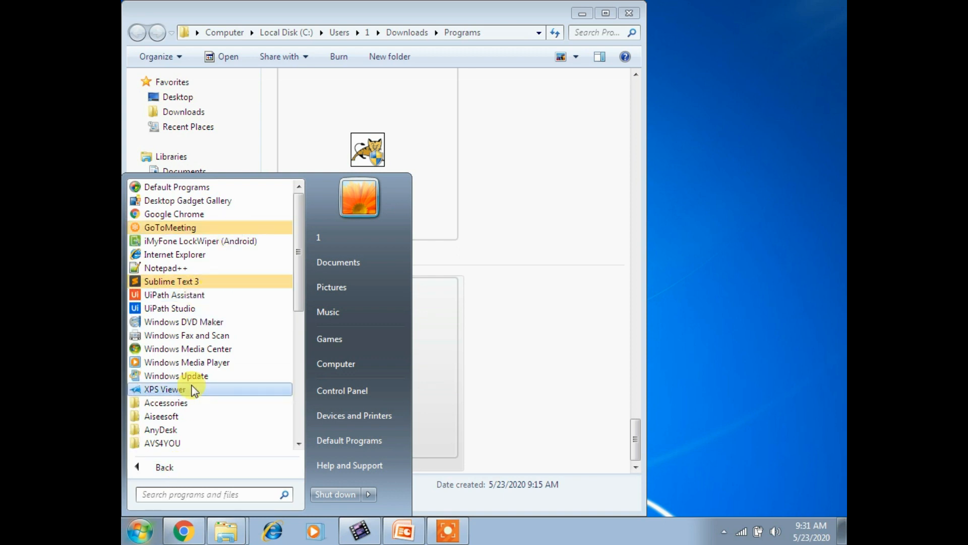
pyautogui.click(191, 406)
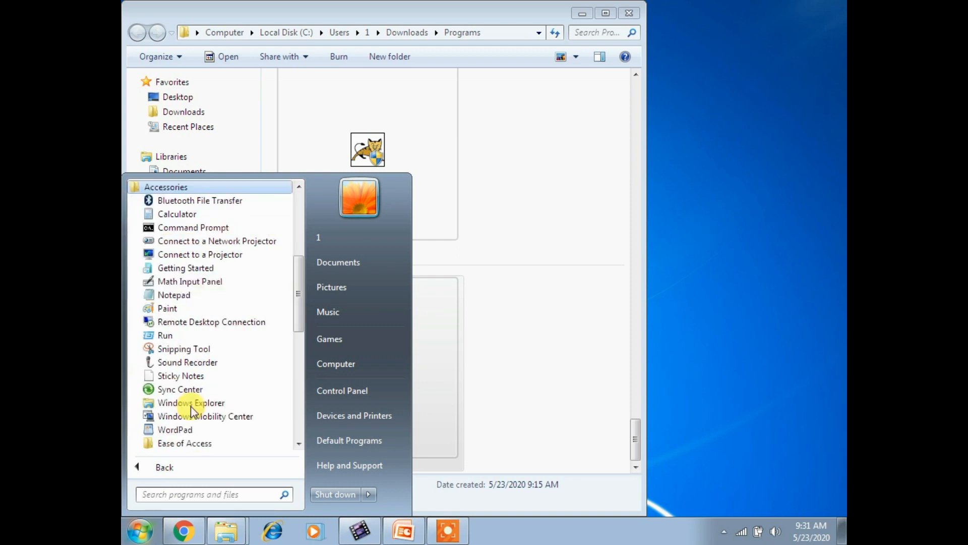
pyautogui.rightClick(190, 233)
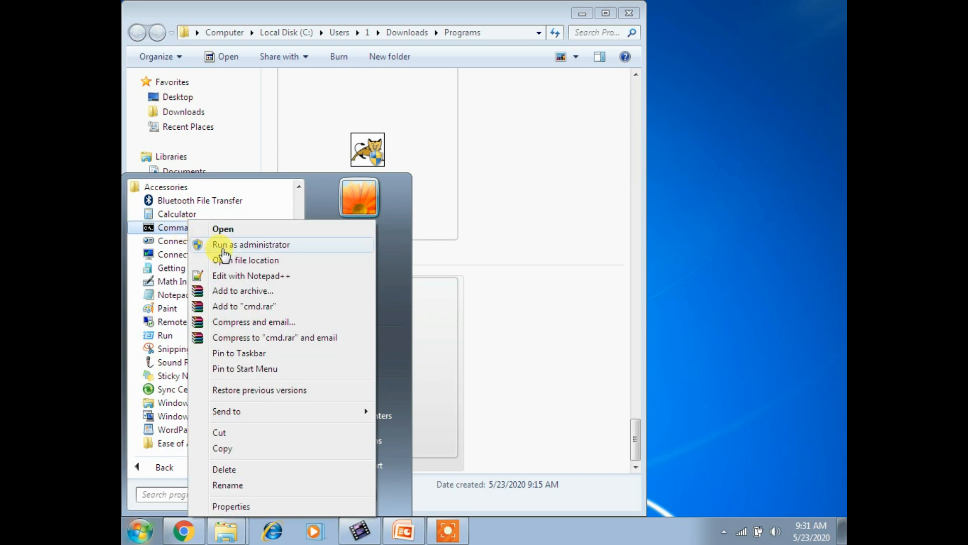
pyautogui.click(223, 247)
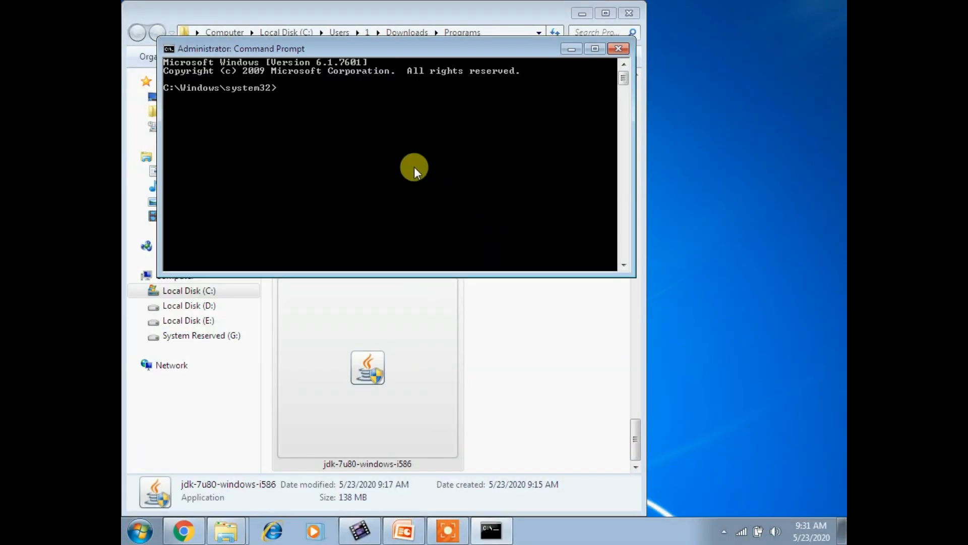
# - Run javac in the administrator Command Prompt to check whether the Java compiler is recognised
pyautogui.write('javac')
pyautogui.press('Return')
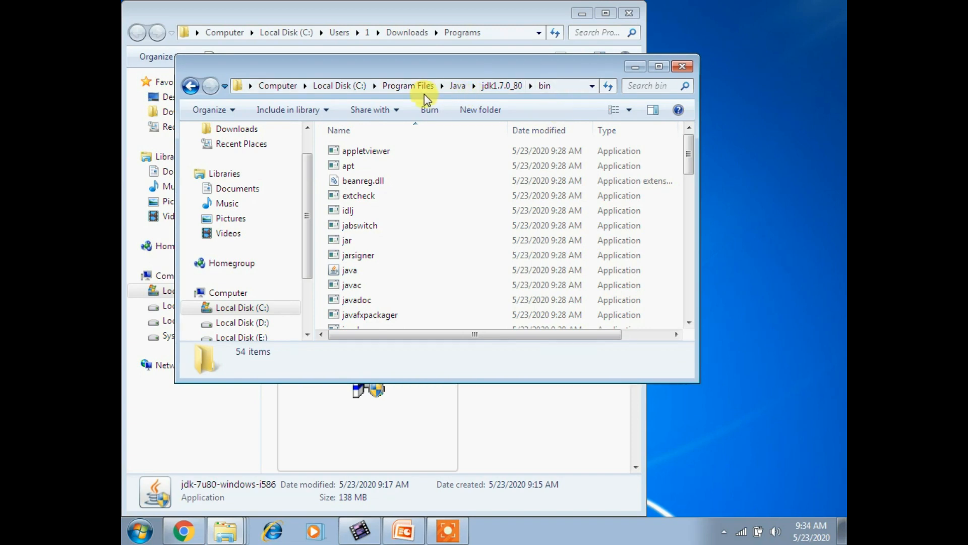
# - Browse from Local Disk (C:) through Program Files, Java and jdk1.7.0_80 to the JDK's bin folder
pyautogui.click(353, 87)
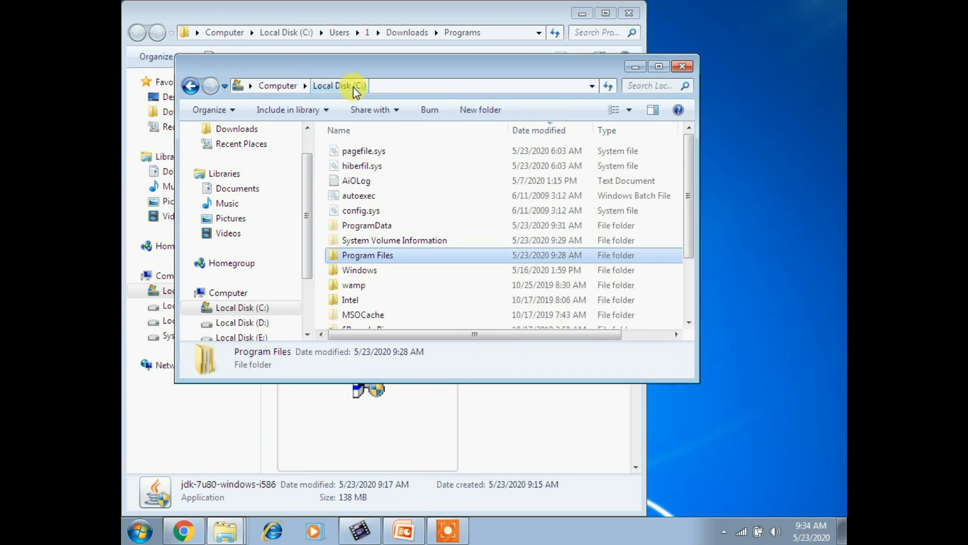
pyautogui.doubleClick(395, 257)
pyautogui.click(386, 286)
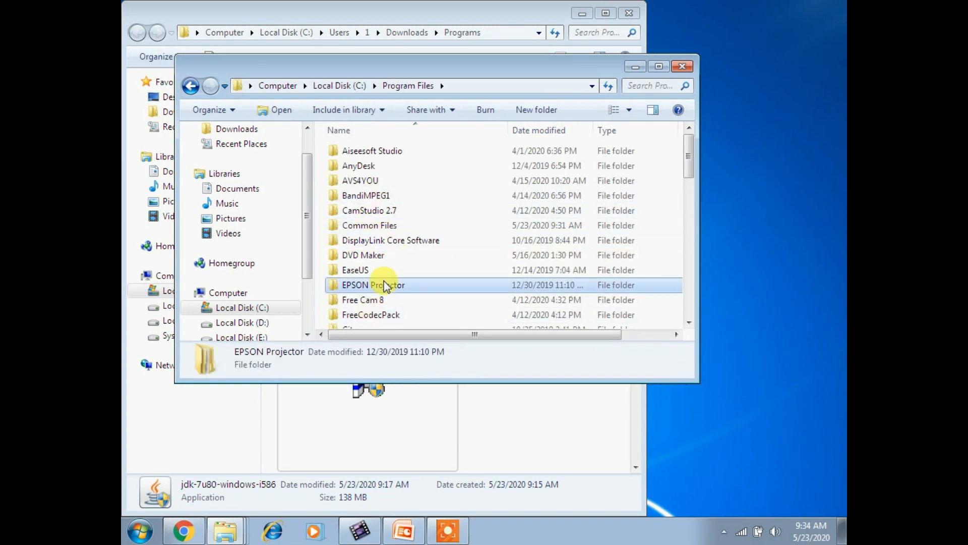
pyautogui.press('j')
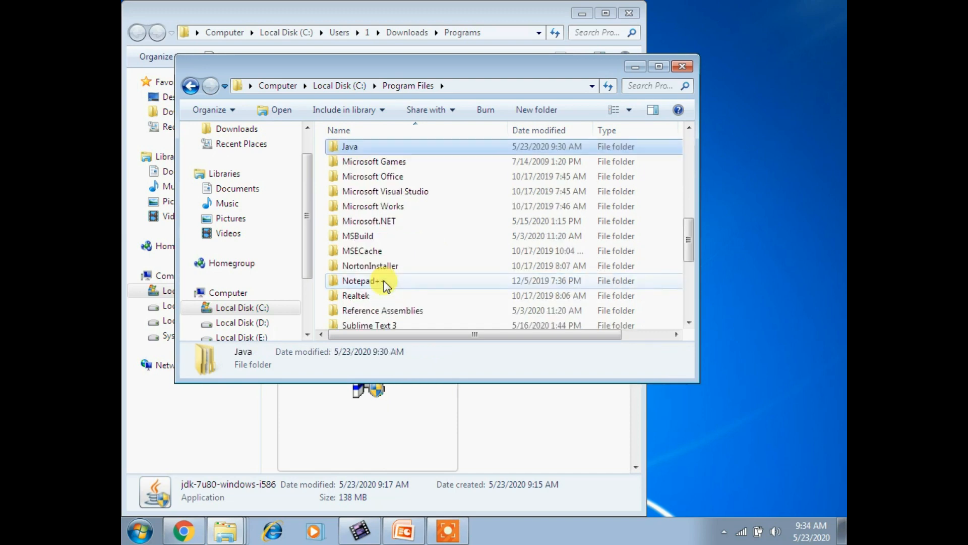
pyautogui.press('Return')
pyautogui.press('Down')
pyautogui.press('Up')
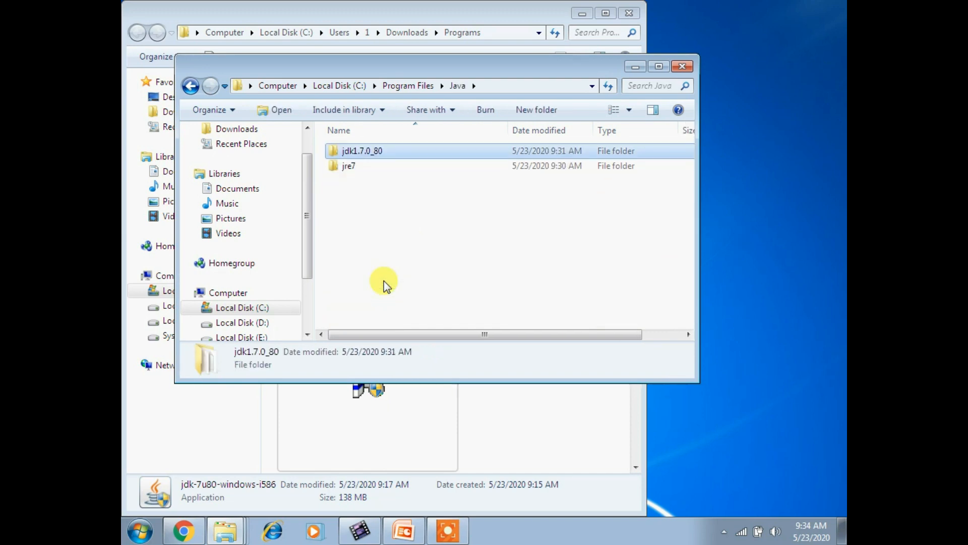
pyautogui.press('Return')
pyautogui.press('Down')
pyautogui.press('Up')
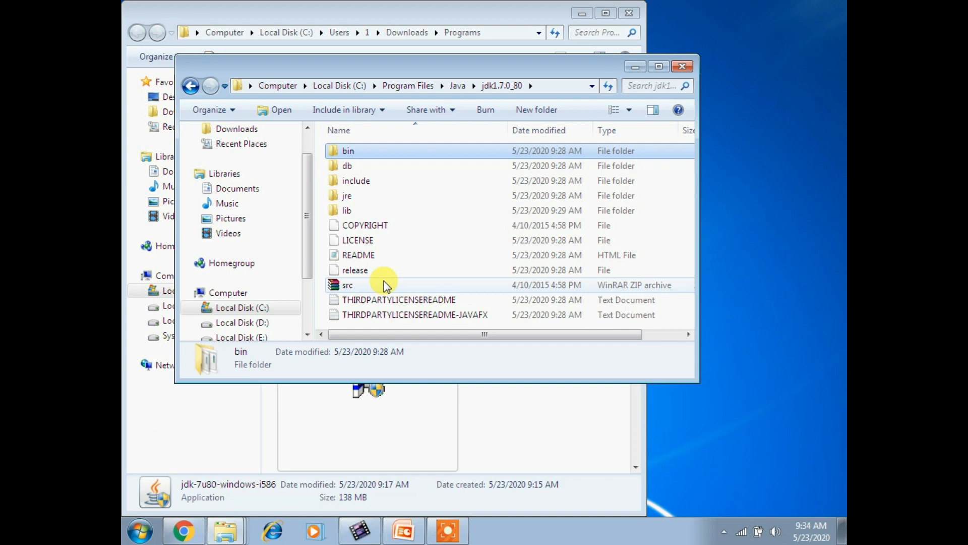
pyautogui.press('Return')
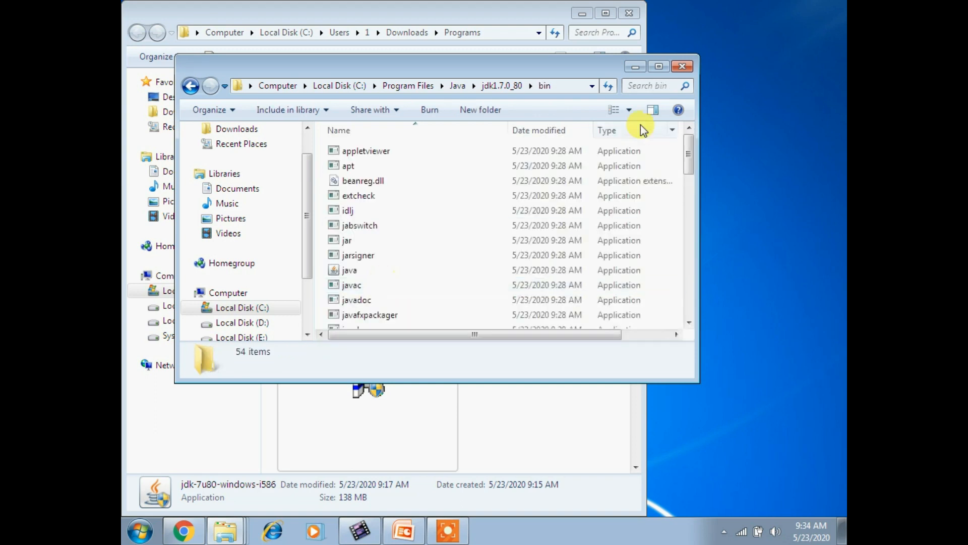
# - Copy the full path of the JDK bin folder, C:\Program Files\Java\jdk1.7.0_80\bin
pyautogui.click(568, 90)
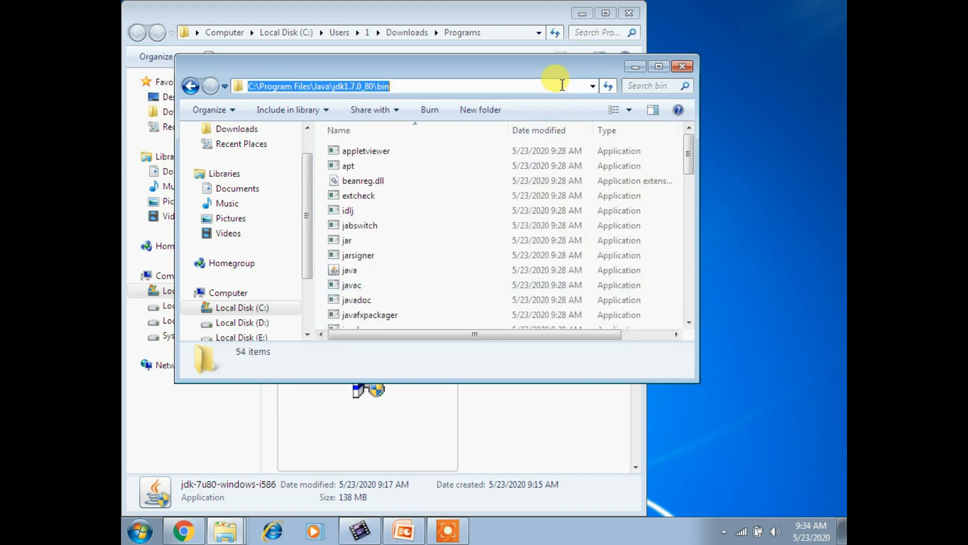
pyautogui.rightClick(344, 88)
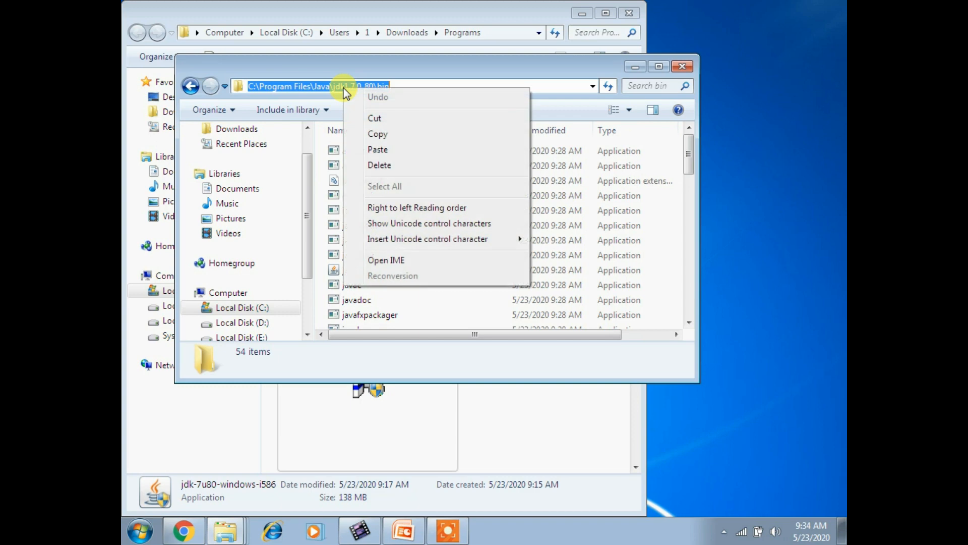
pyautogui.click(382, 134)
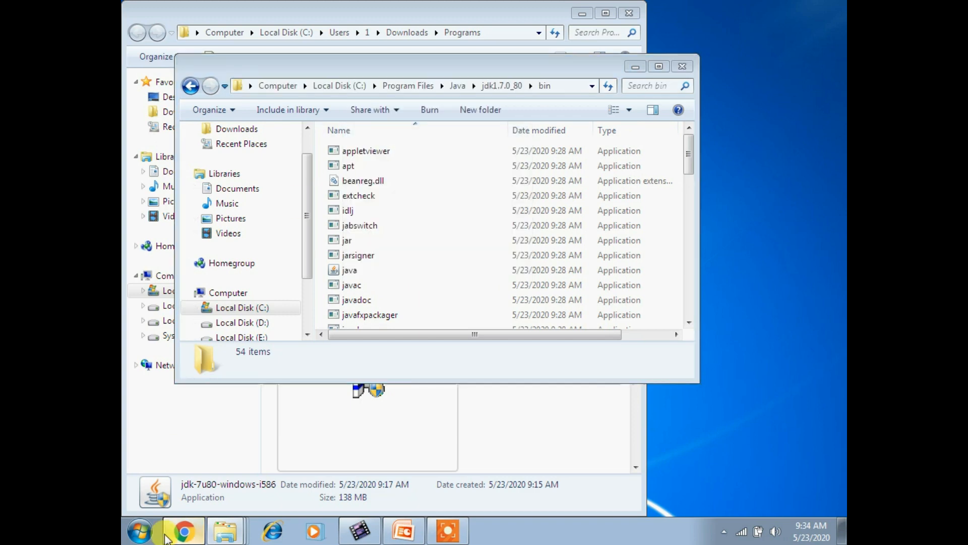
# - Open the computer's system properties and bring up the Environment Variables dialog from the advanced system settings
pyautogui.click(184, 531)
pyautogui.click(140, 530)
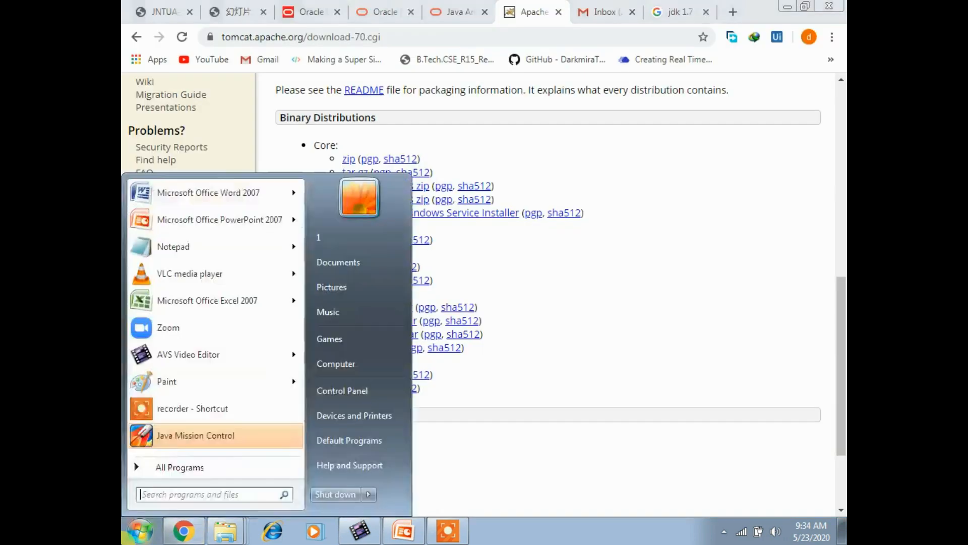
pyautogui.rightClick(332, 362)
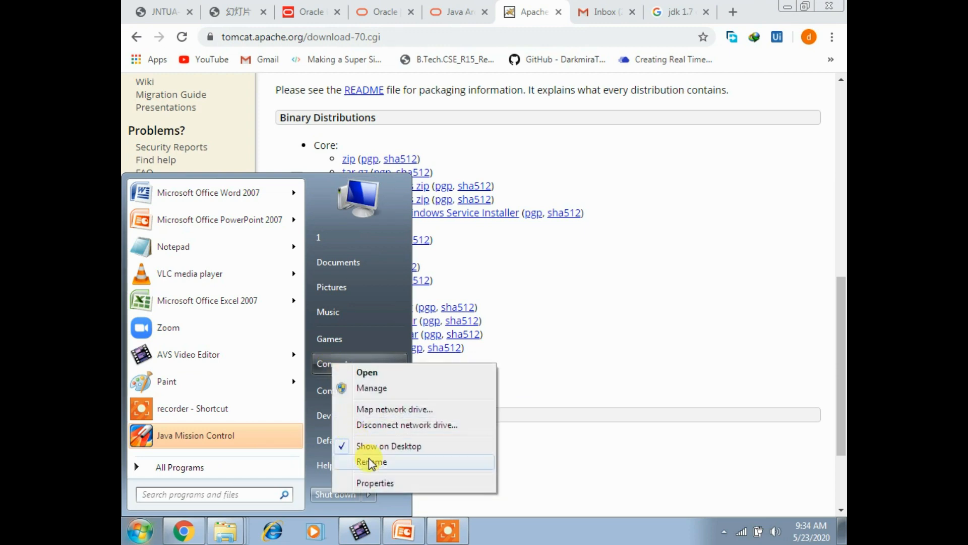
pyautogui.click(377, 482)
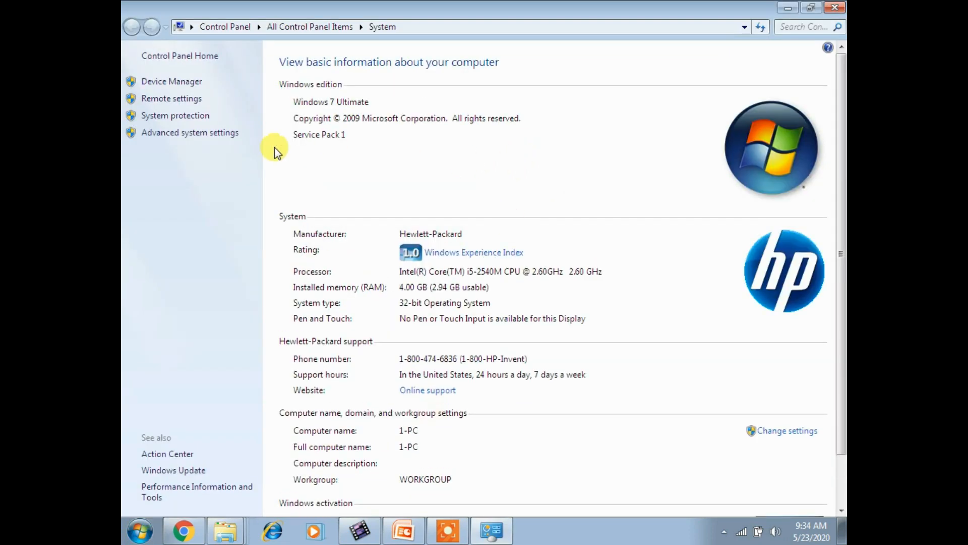
pyautogui.click(162, 136)
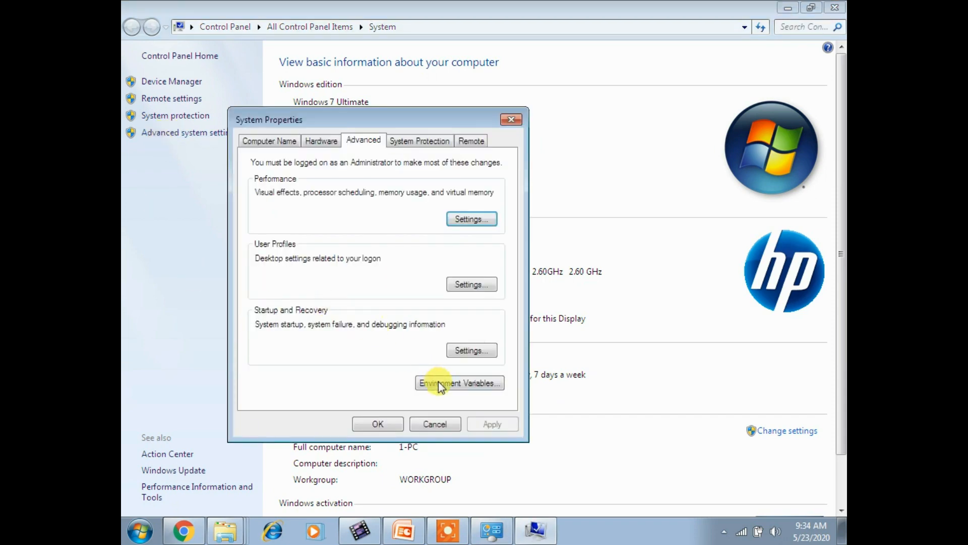
pyautogui.click(441, 384)
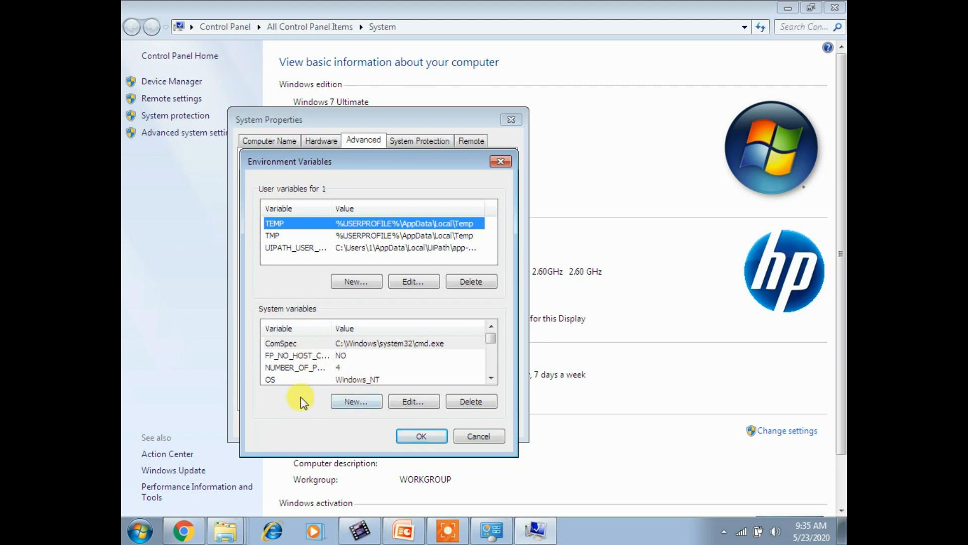
# - Create a system variable named path with the value C:\Program Files\Java\jdk1.7.0_80\bin; and save and close the system settings
pyautogui.click(350, 401)
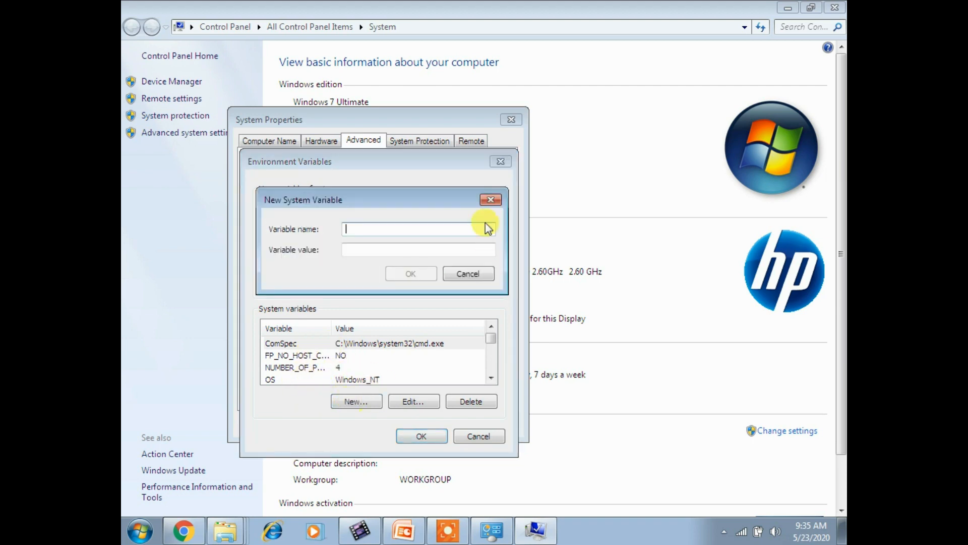
pyautogui.write('path')
pyautogui.press('Tab')
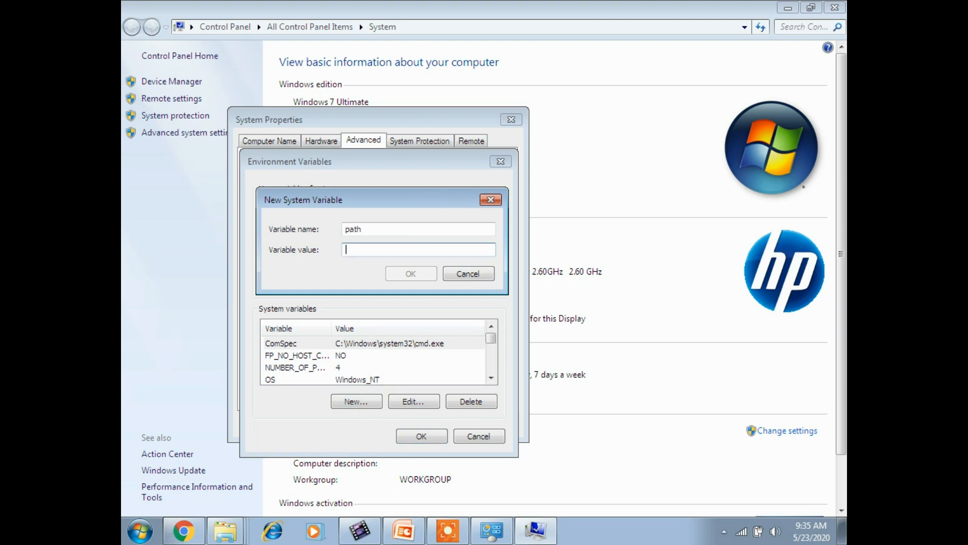
pyautogui.hotkey('ctrl', 'v')
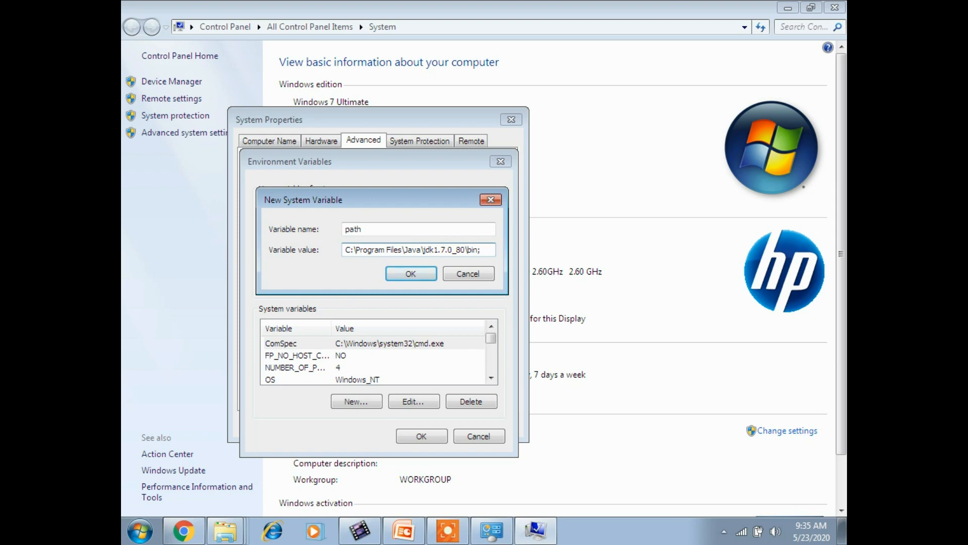
pyautogui.click(392, 271)
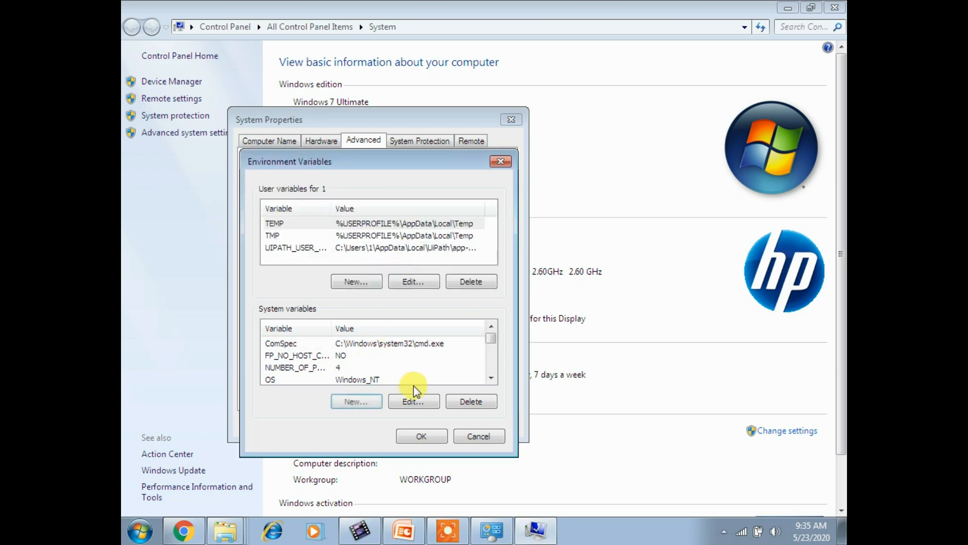
pyautogui.click(409, 435)
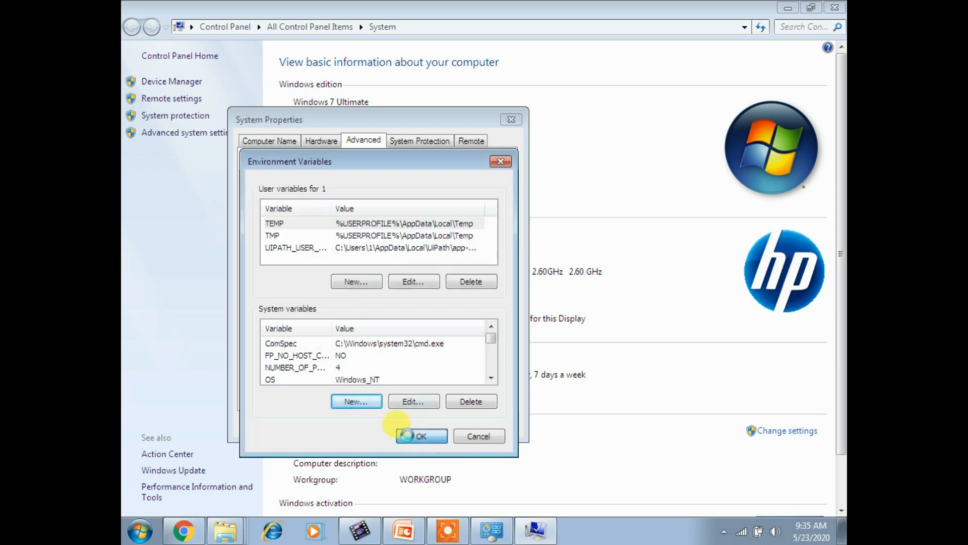
pyautogui.click(372, 422)
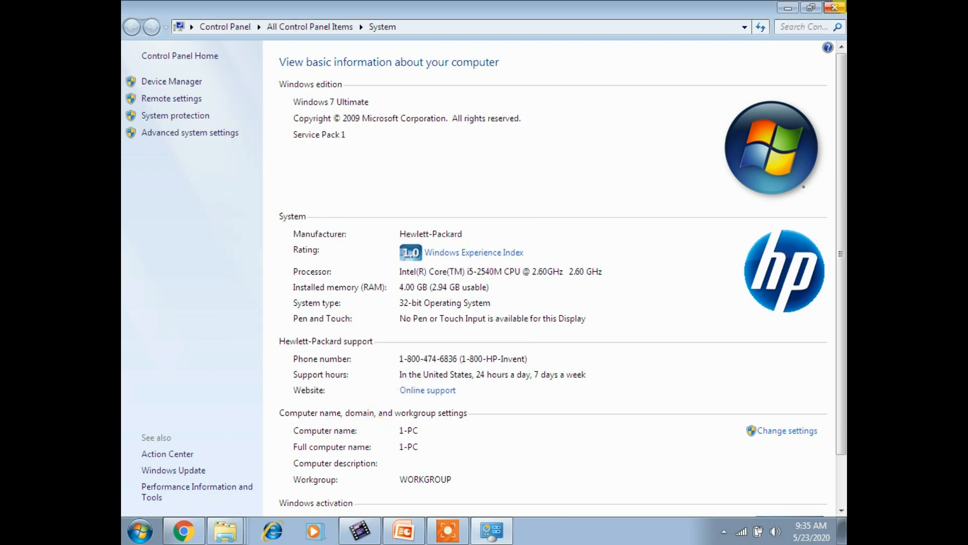
pyautogui.click(835, 7)
# - Open a new cmd window as administrator, run javac to test the path variable, and enlarge the window to read the output
pyautogui.click(140, 530)
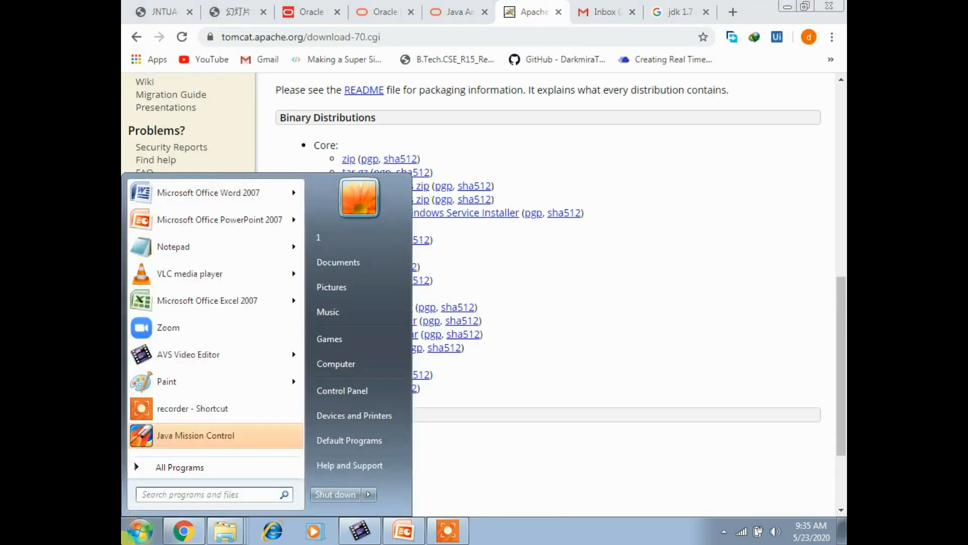
pyautogui.write('cmd')
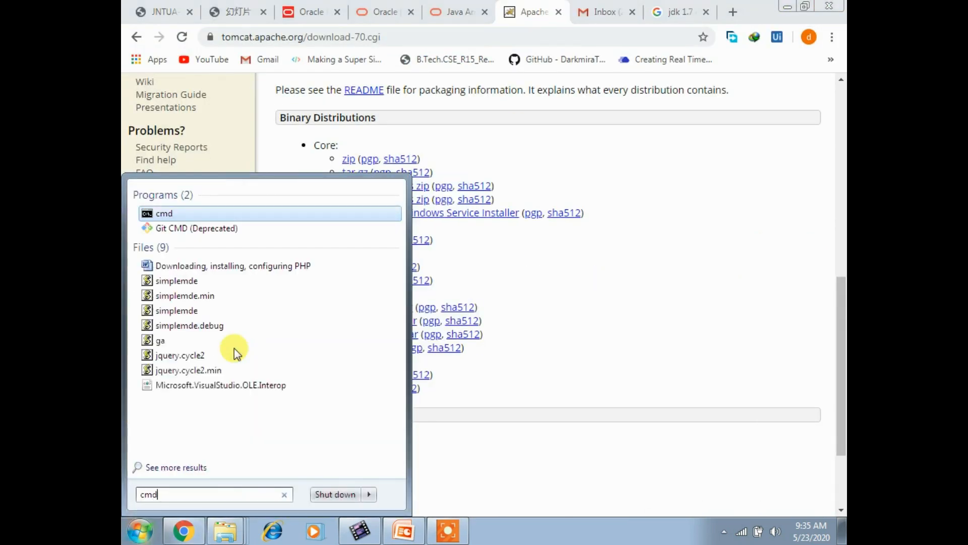
pyautogui.rightClick(162, 213)
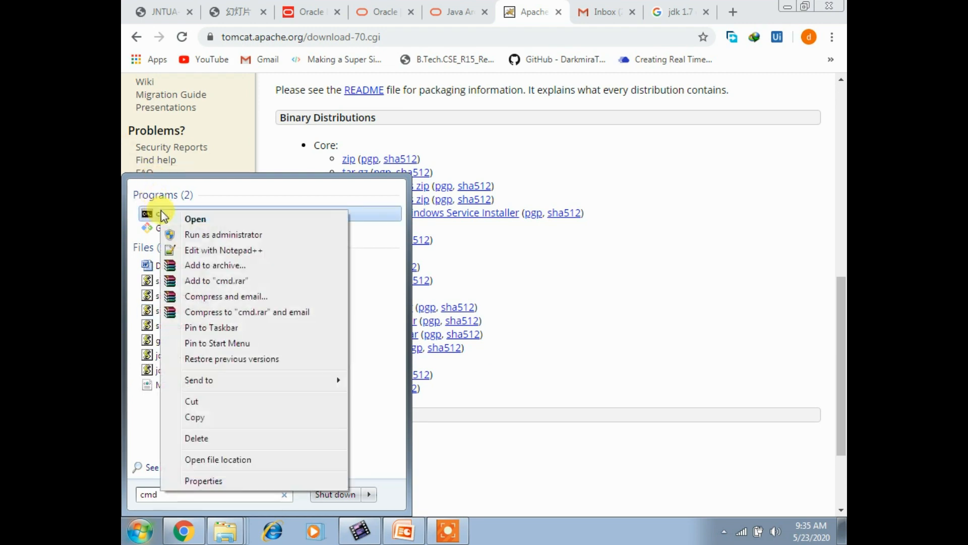
pyautogui.click(212, 235)
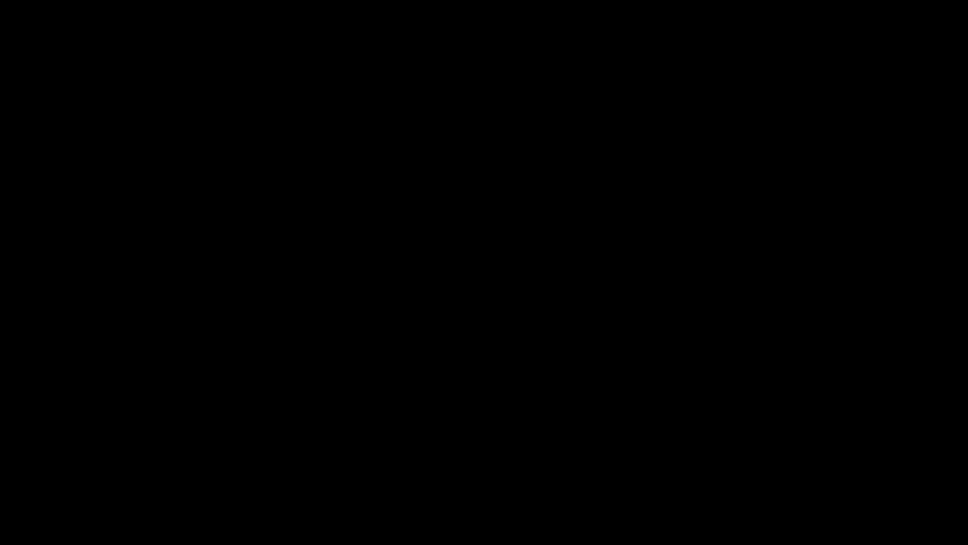
pyautogui.write('j')
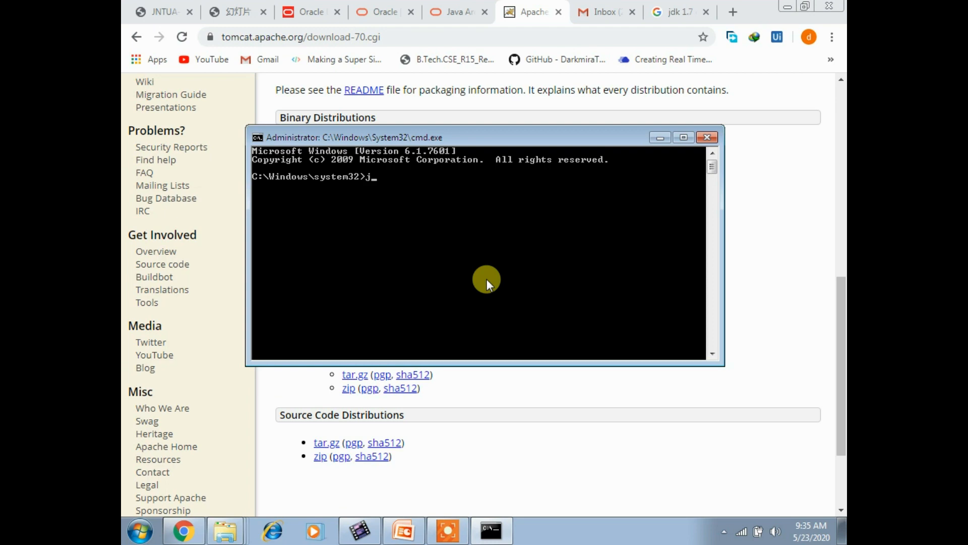
pyautogui.write('avac')
pyautogui.press('Return')
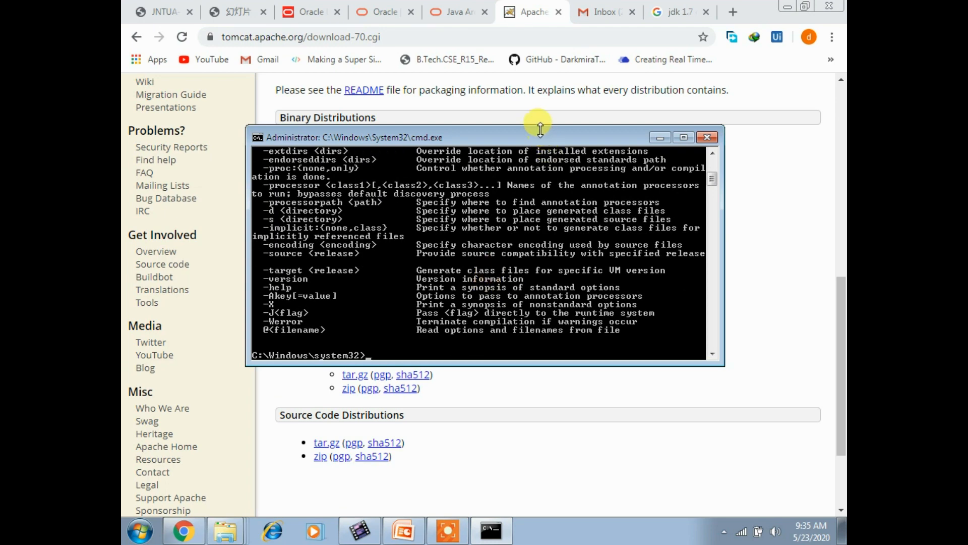
pyautogui.moveTo(531, 125); pyautogui.dragTo(531, 31)
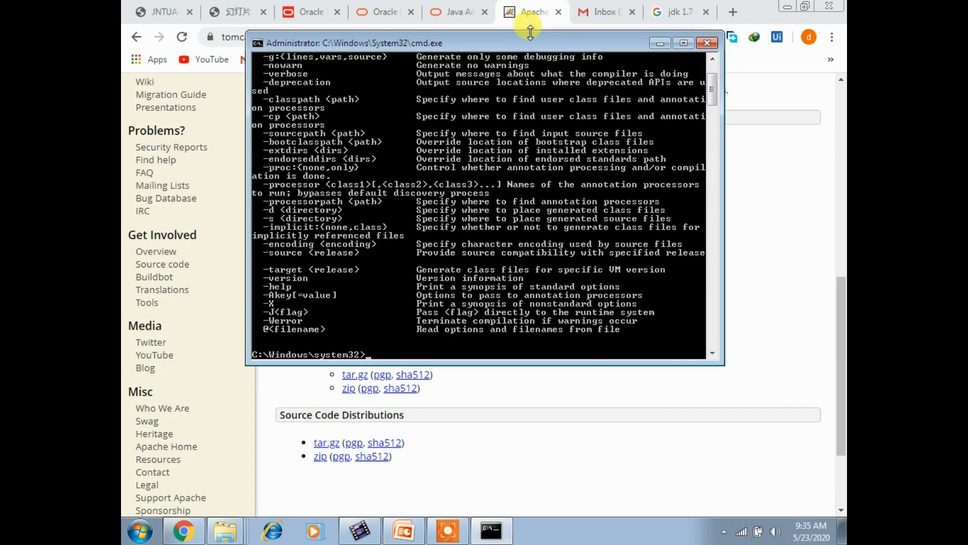
# - Minimise the browser and close the Command Prompt and JDK bin windows to get back to the Programs folder
pyautogui.click(793, 4)
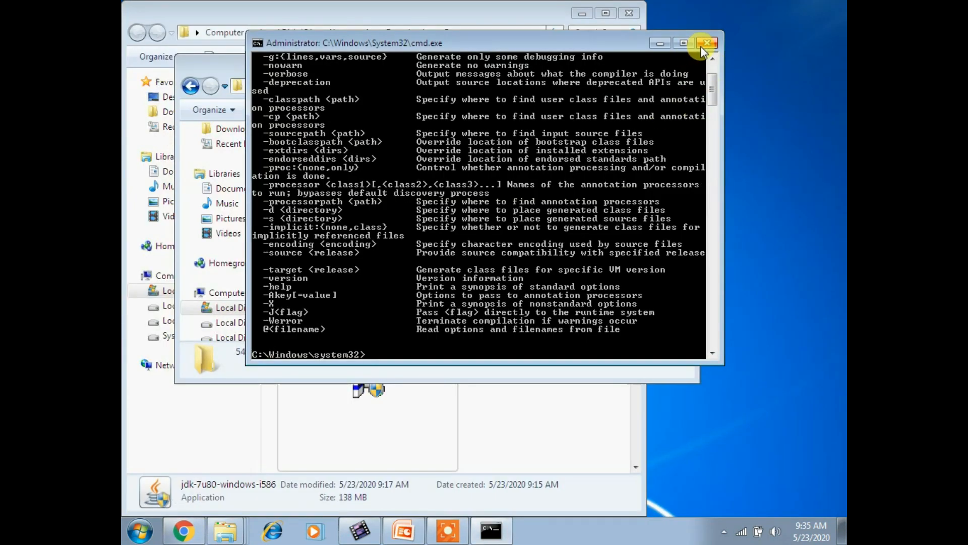
pyautogui.click(701, 46)
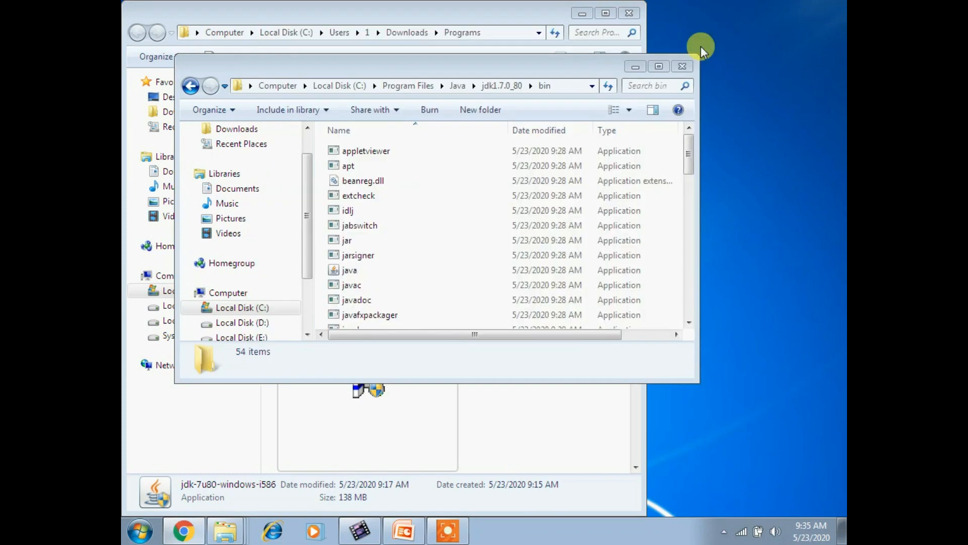
pyautogui.click(681, 67)
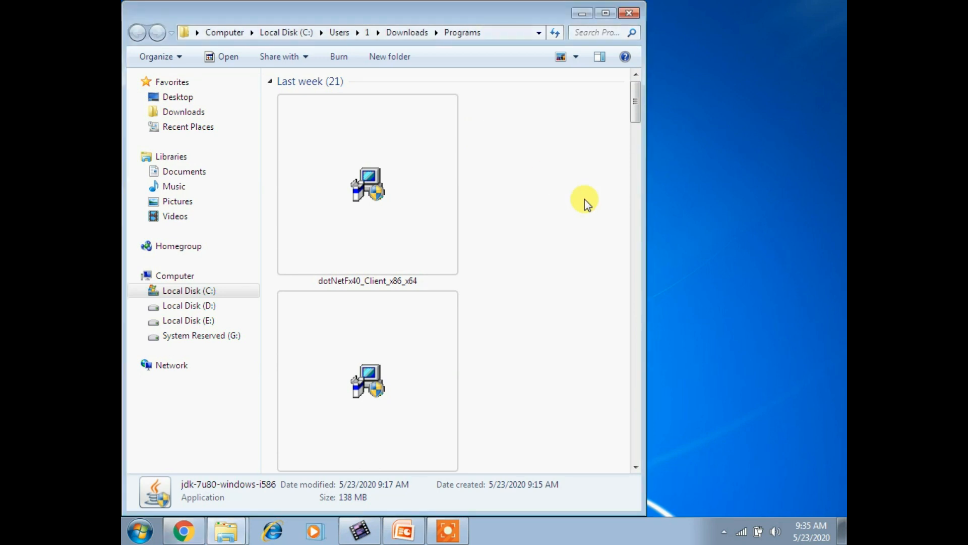
# - Launch the apache-tomcat-7.0.104 installer from the Programs folder
pyautogui.moveTo(585, 198); pyautogui.dragTo(700, 460)
pyautogui.click(349, 235)
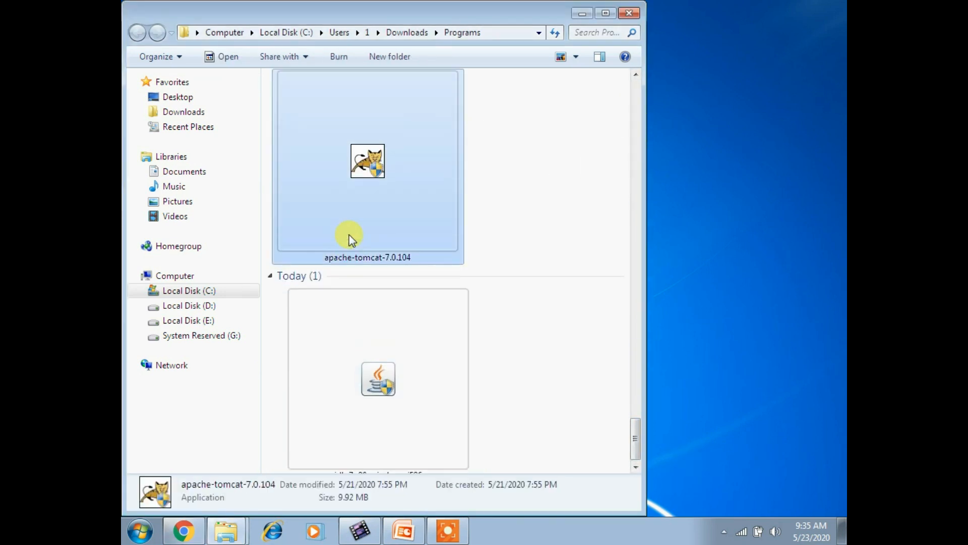
pyautogui.rightClick(349, 235)
pyautogui.click(399, 214)
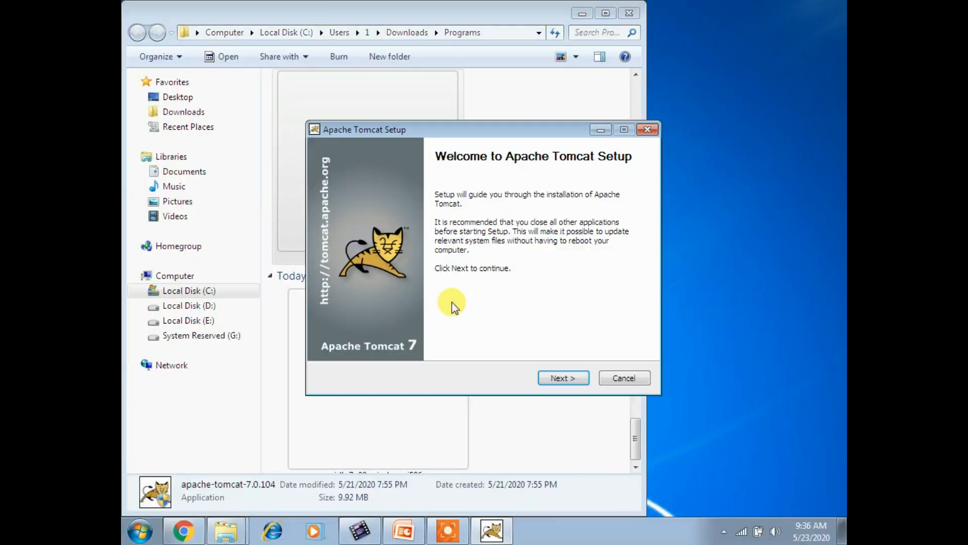
# - Continue past the Apache Tomcat Setup welcome page, read through the Apache License and accept it
pyautogui.click(569, 377)
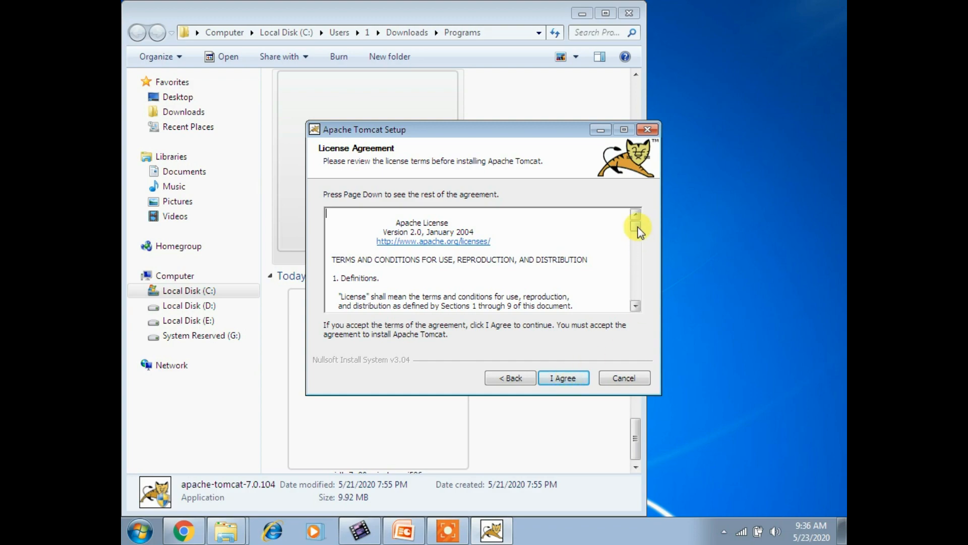
pyautogui.moveTo(636, 228); pyautogui.dragTo(635, 310)
pyautogui.click(564, 379)
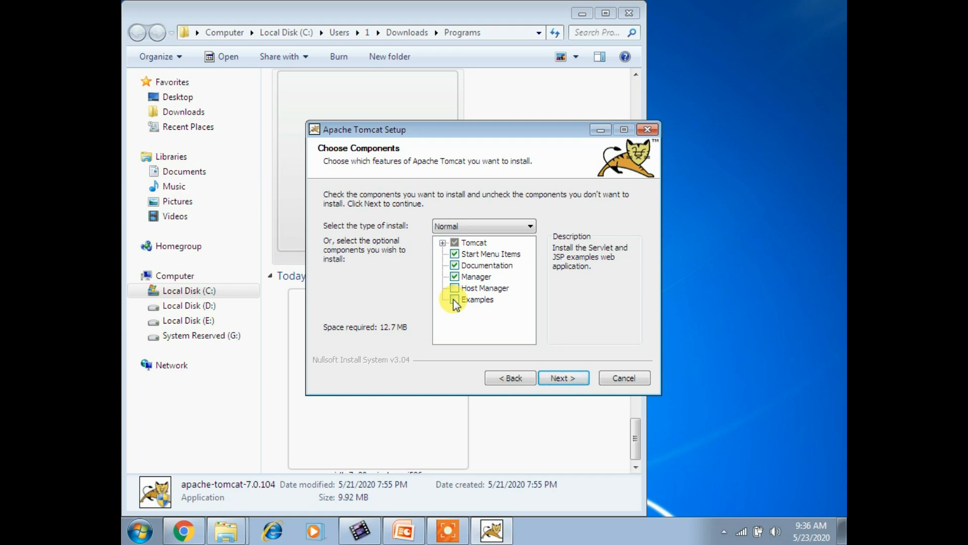
# - Add the Examples and Host Manager components to the Tomcat installation and continue to the configuration page
pyautogui.click(455, 300)
pyautogui.click(455, 288)
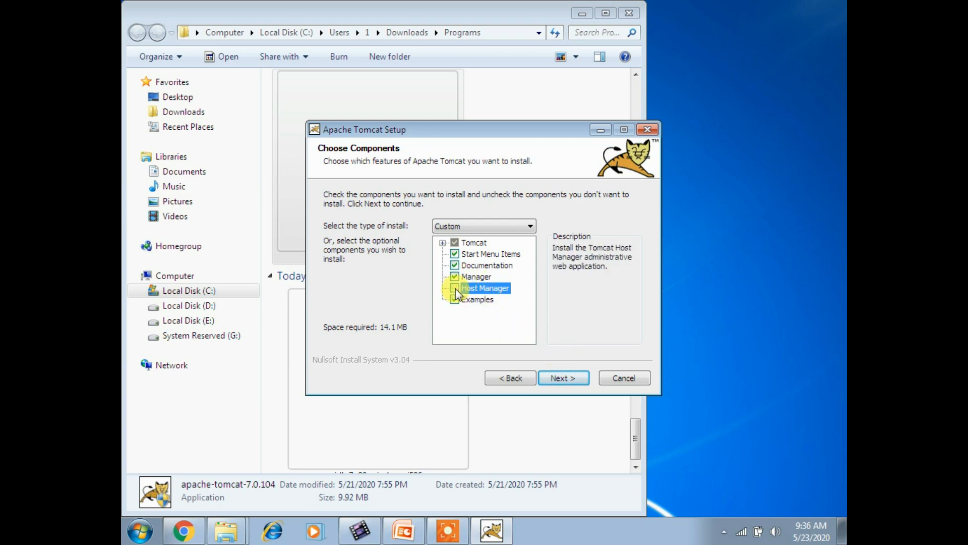
pyautogui.click(571, 374)
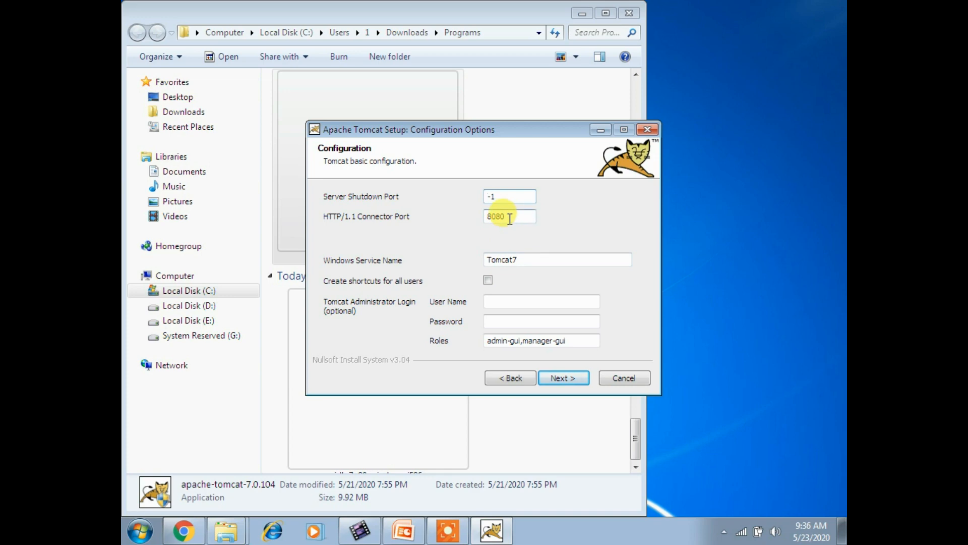
# - Keep shutdown port -1, HTTP connector port 8080 and service name Tomcat7, leave the administrator login blank, and continue
pyautogui.click(497, 323)
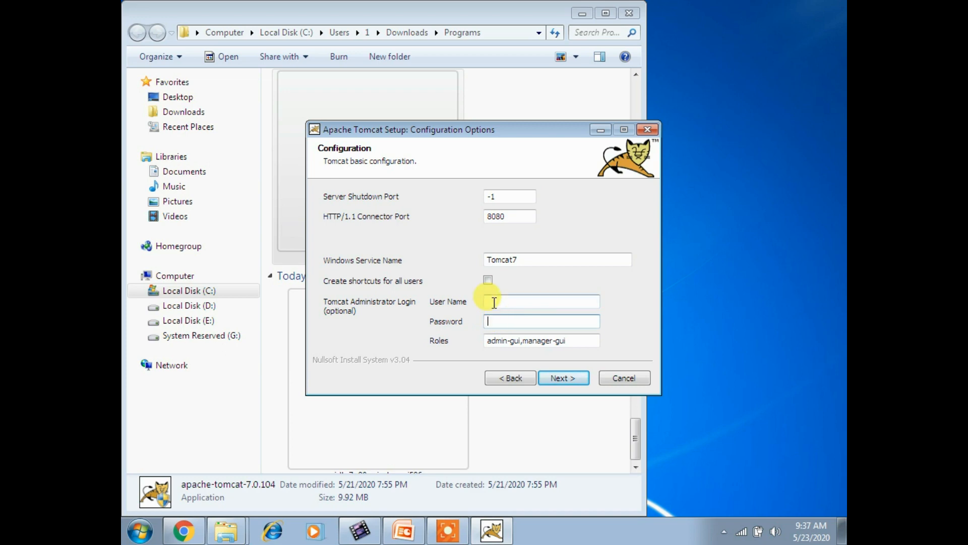
pyautogui.click(494, 302)
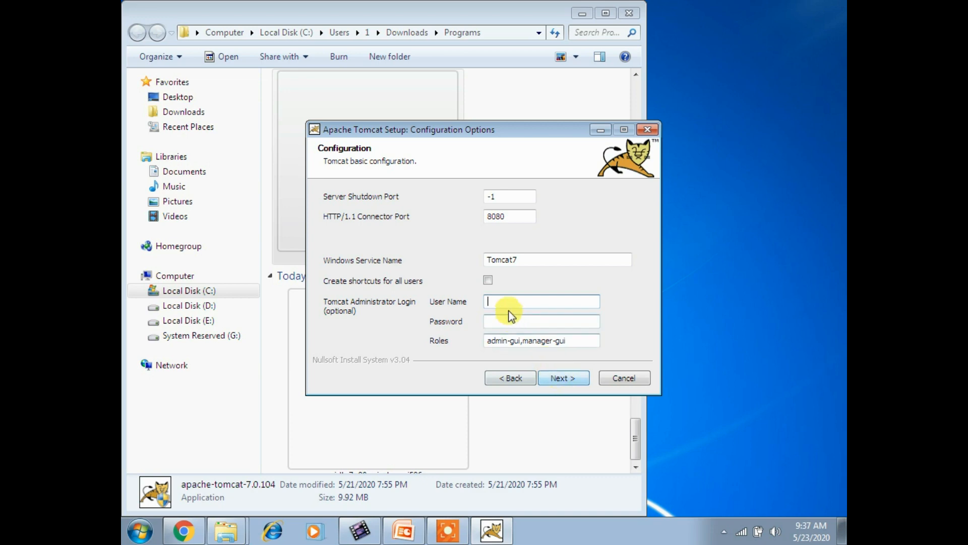
pyautogui.click(560, 383)
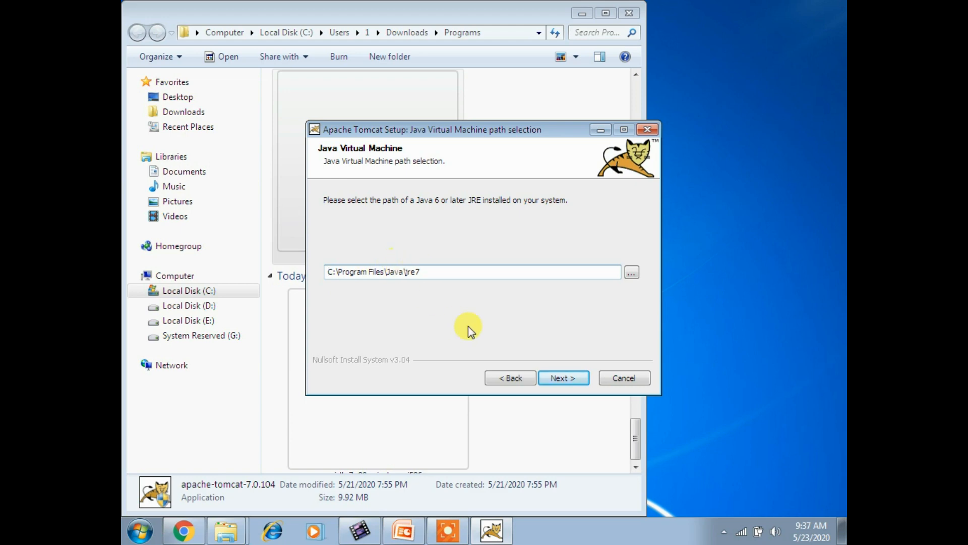
# - Accept the JRE path C:\Program Files\Java\jre7, install Tomcat in the default Tomcat 7.0 folder, and show the installation details
pyautogui.click(569, 379)
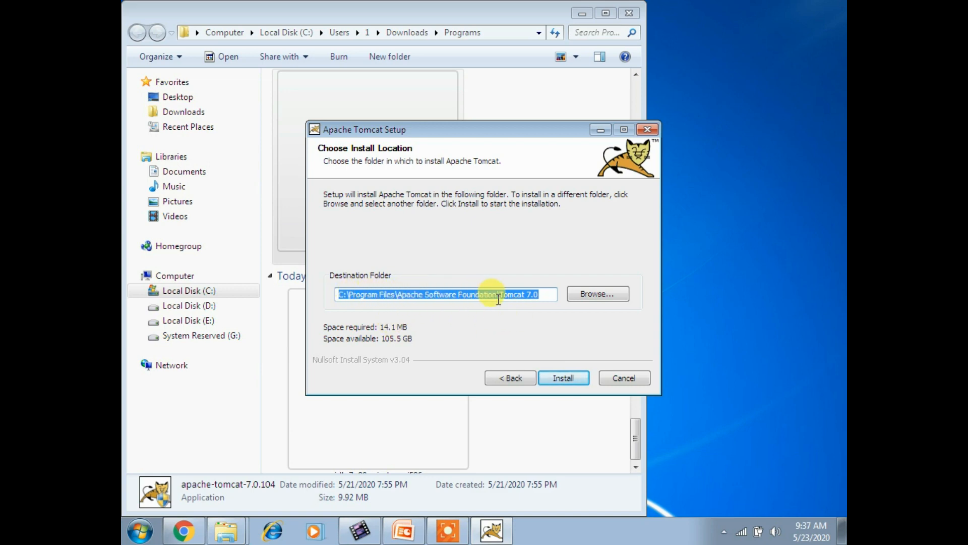
pyautogui.click(556, 377)
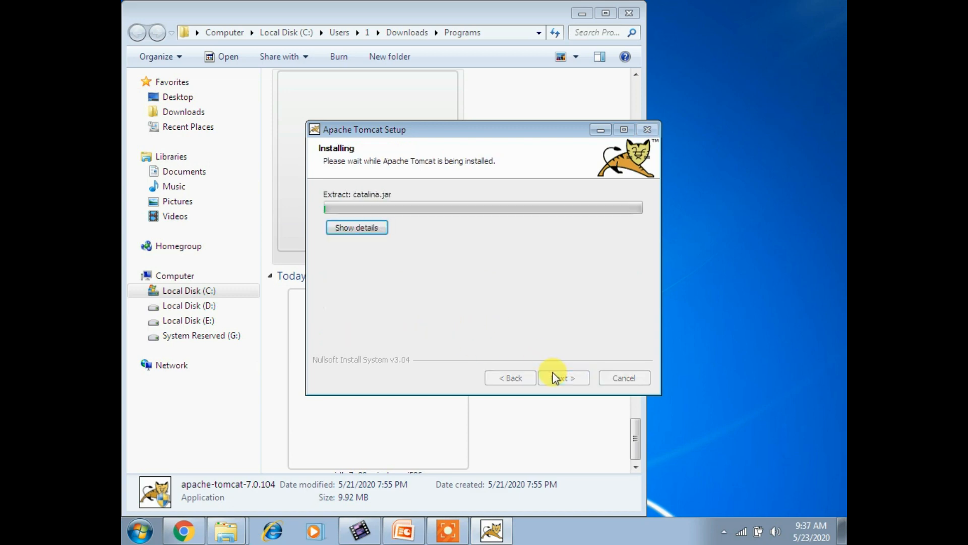
pyautogui.click(356, 228)
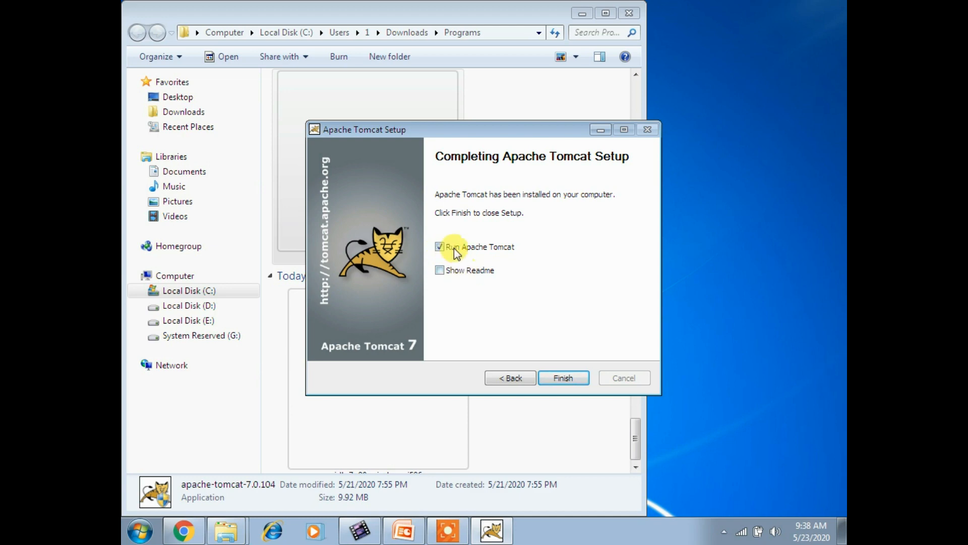
# - Finish the setup with Run Apache Tomcat enabled and check the hidden notification icons for the Tomcat service
pyautogui.click(562, 377)
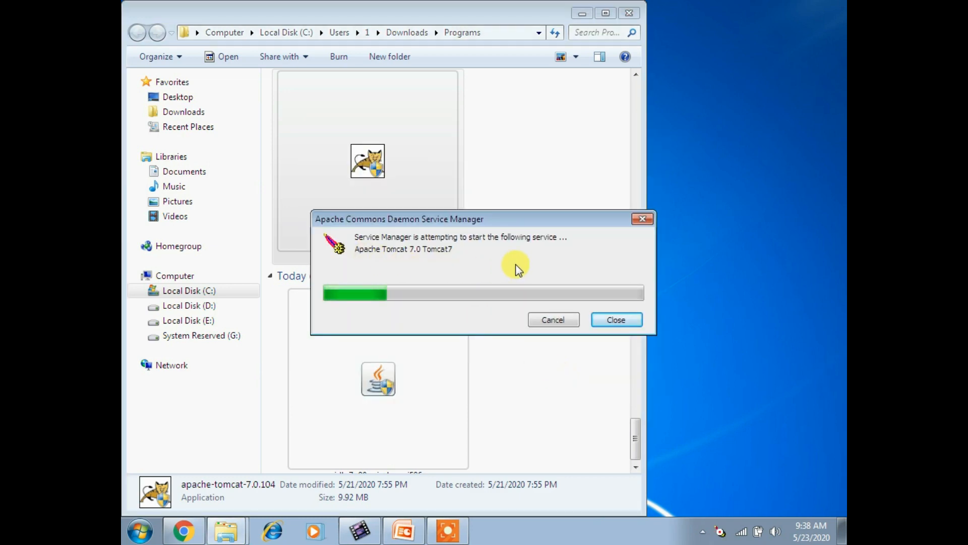
pyautogui.click(703, 531)
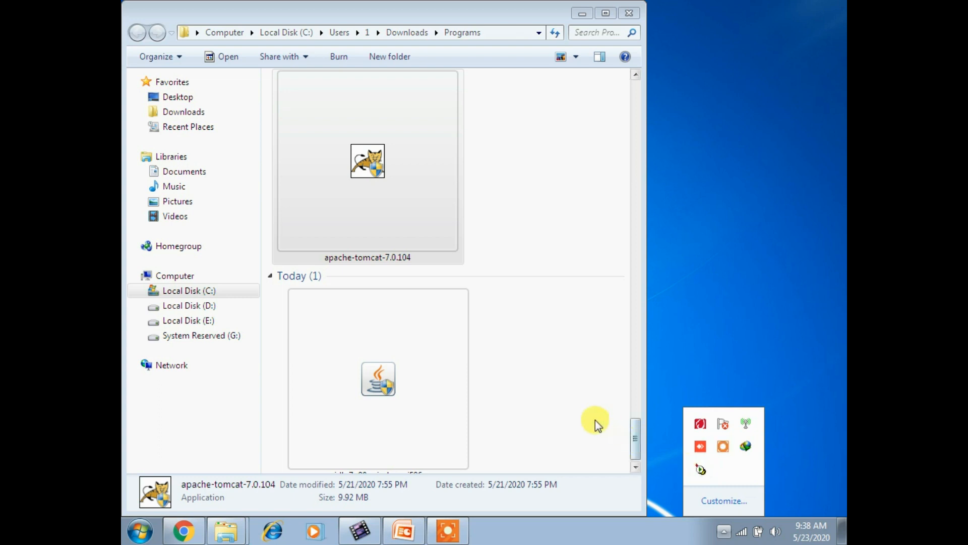
# - Switch to Chrome, load localhost:8080 in a new tab, and reduce the zoom of the Tomcat home page
pyautogui.click(185, 530)
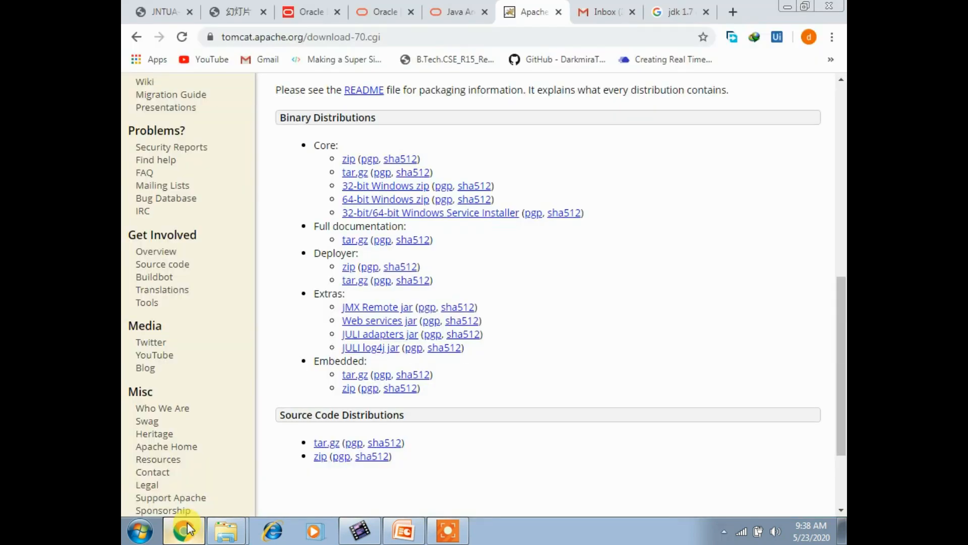
pyautogui.click(734, 13)
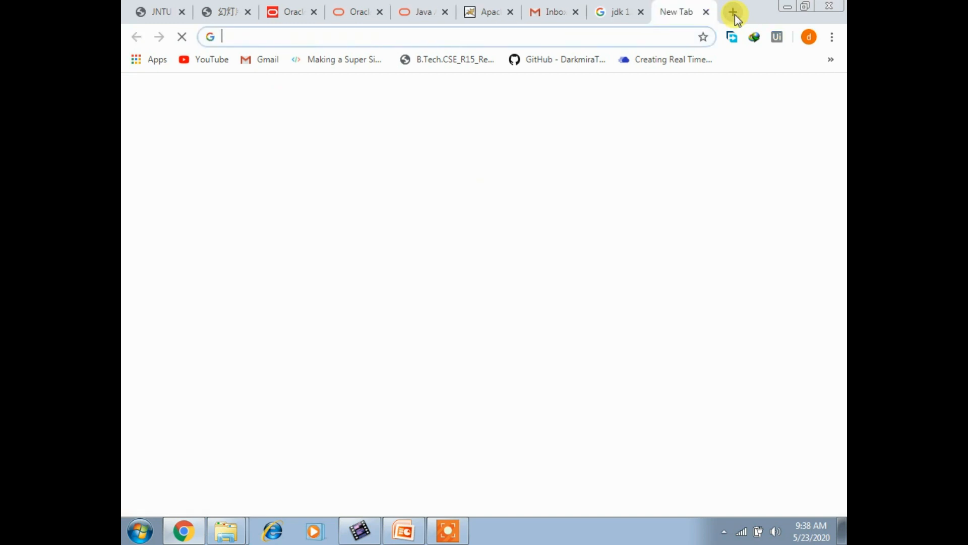
pyautogui.write('loca')
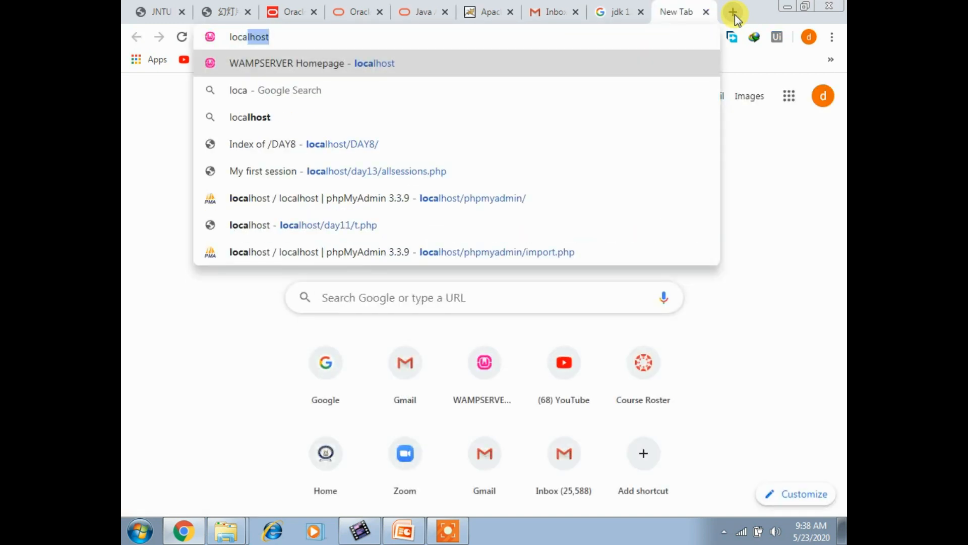
pyautogui.write('lhos')
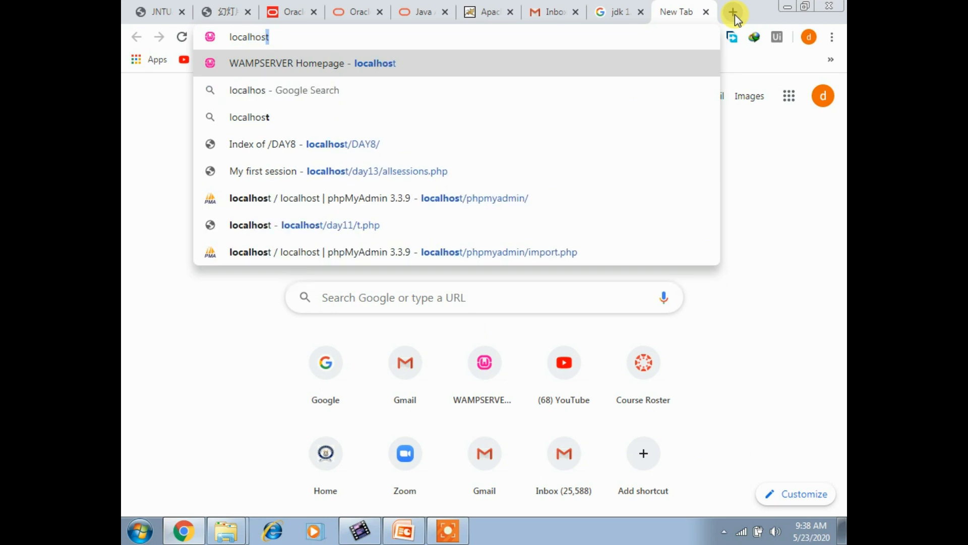
pyautogui.write('t:8')
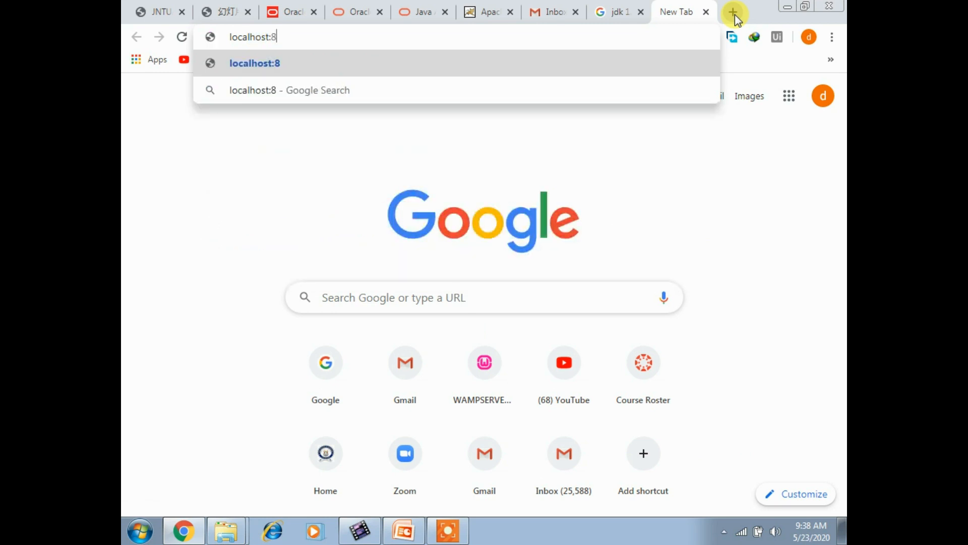
pyautogui.write('080')
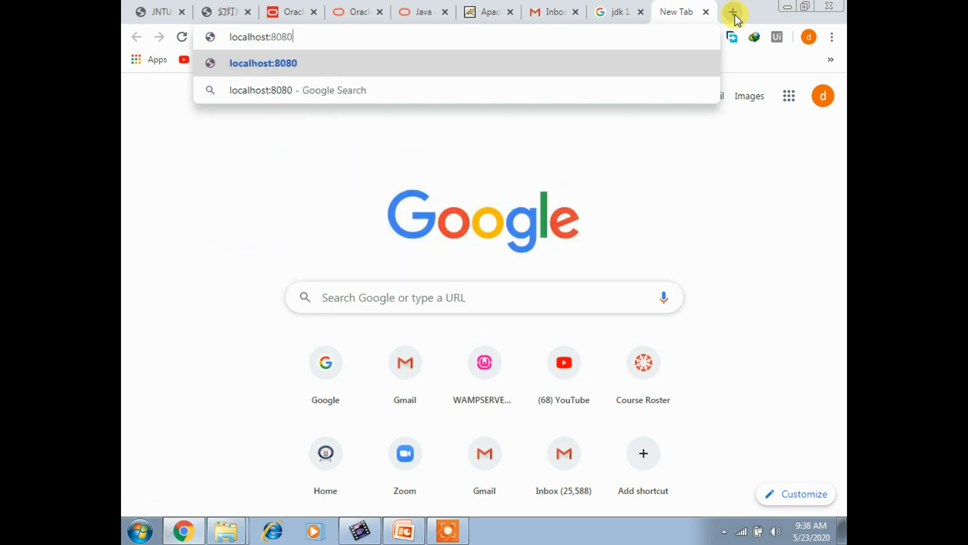
pyautogui.press('Return')
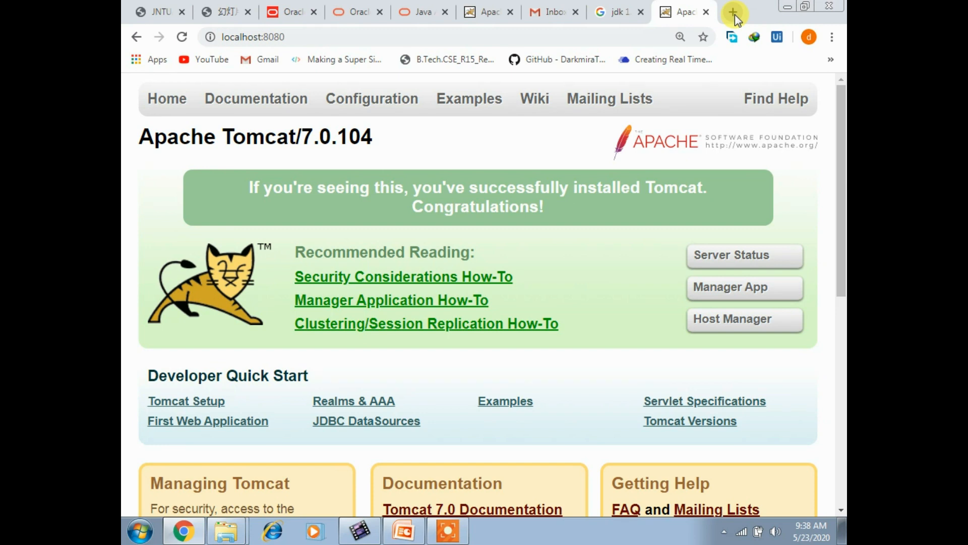
pyautogui.hotkey('ctrl', '-')
pyautogui.hotkey('ctrl', '-')
pyautogui.hotkey('ctrl', '-')
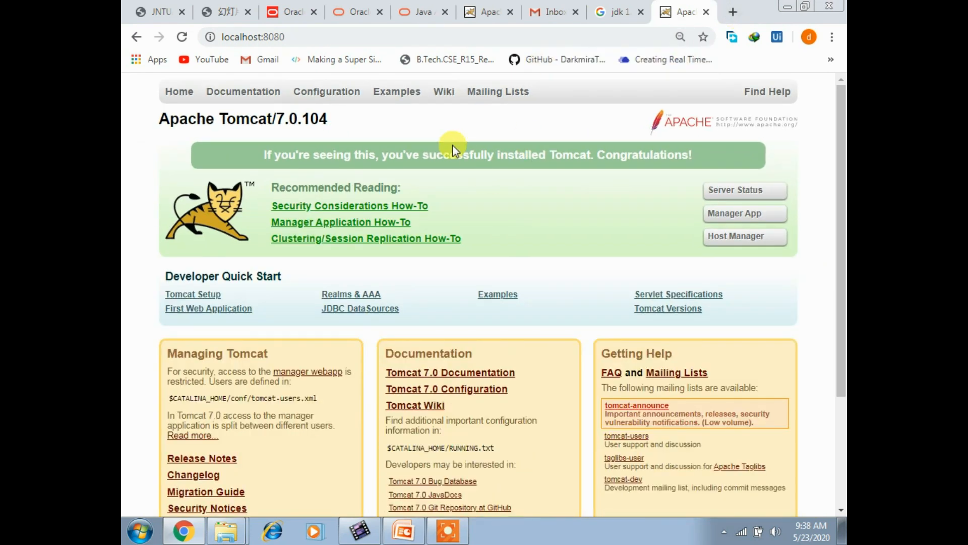
# - Open Tomcat's JSP Examples and execute the Basic Arithmetic and Hello World Tag samples, returning to the sample list after each
pyautogui.click(396, 96)
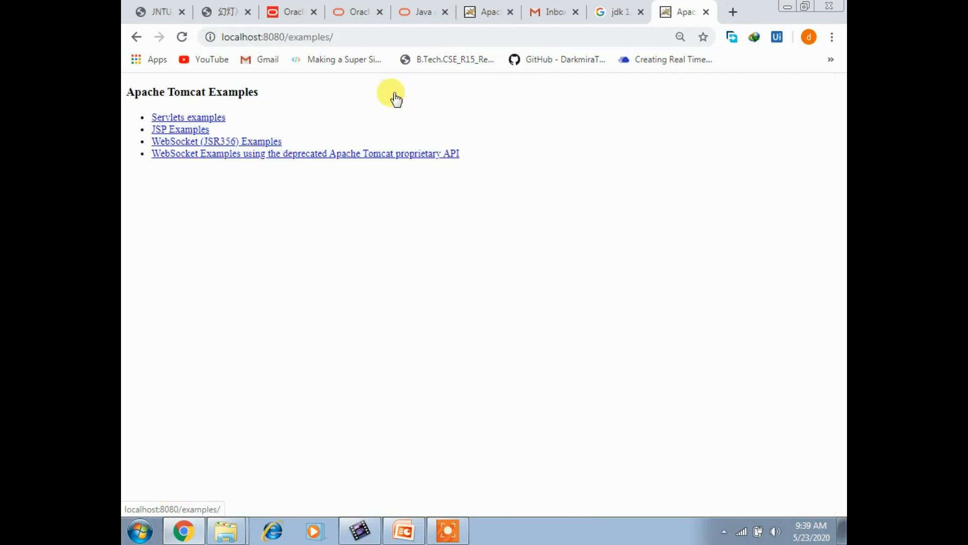
pyautogui.click(187, 130)
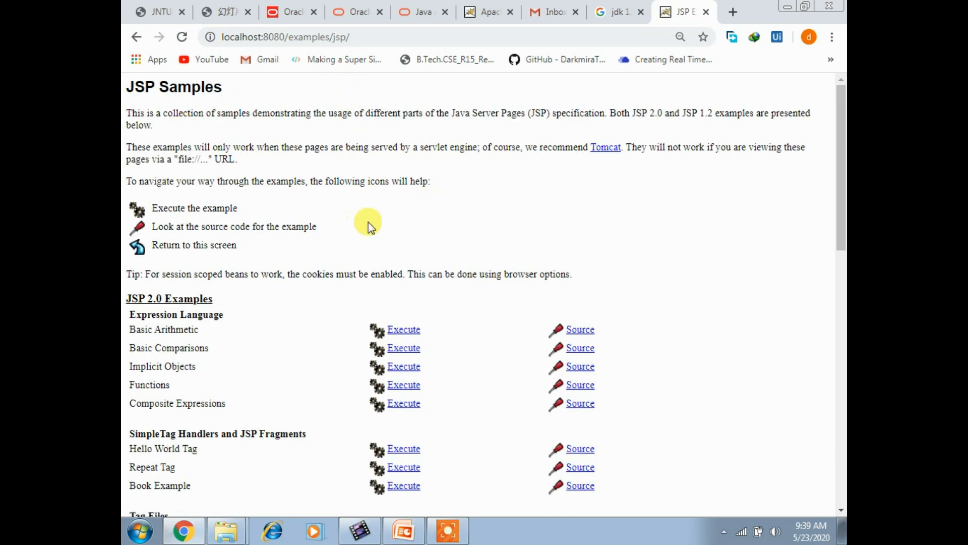
pyautogui.click(403, 330)
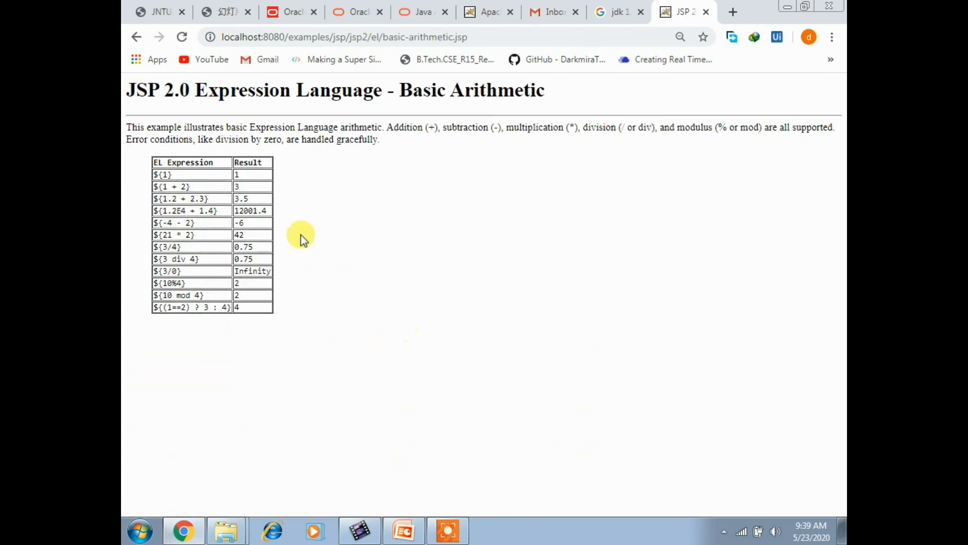
pyautogui.click(137, 38)
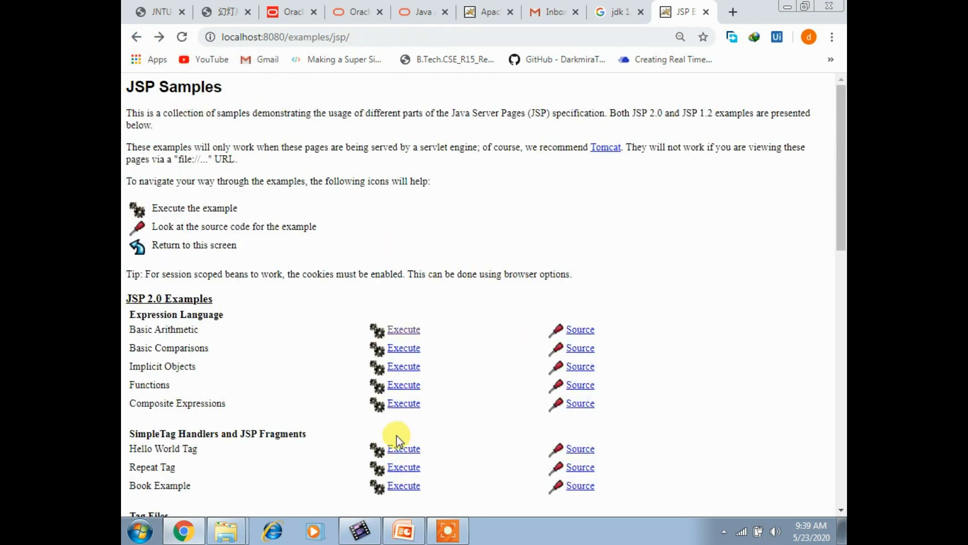
pyautogui.click(397, 451)
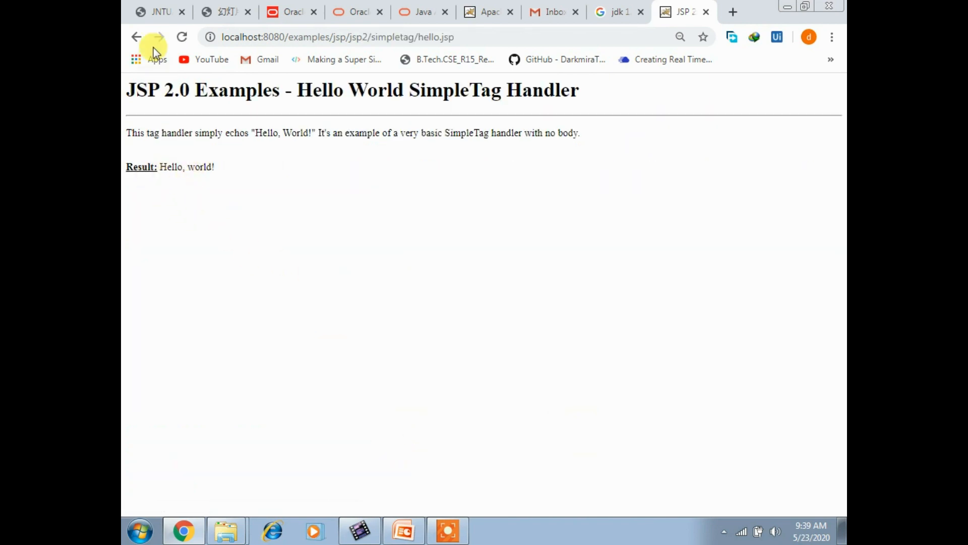
pyautogui.click(136, 38)
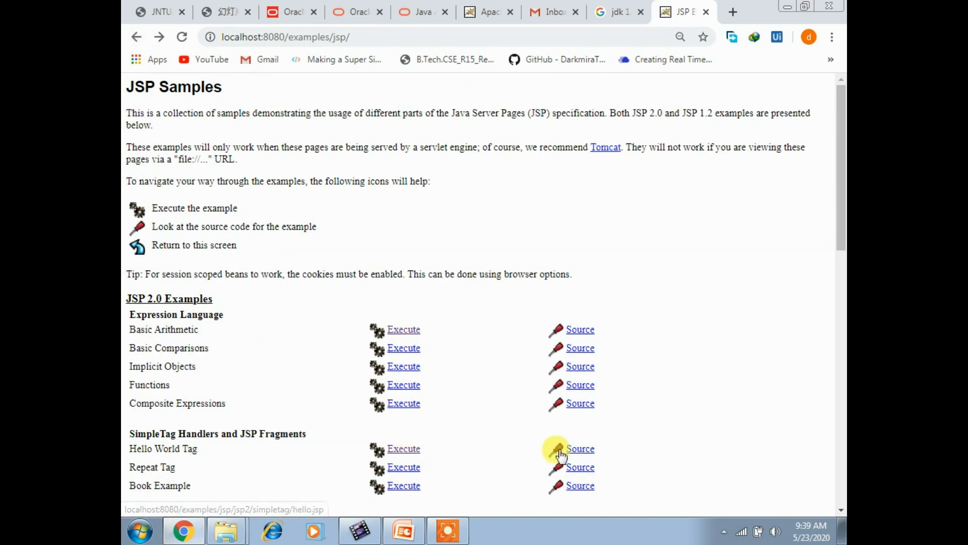
# - View the Hello World Tag Example JSP source, highlighting the header with the taglib directive and the mytag:helloWorld tag, and go back
pyautogui.click(579, 449)
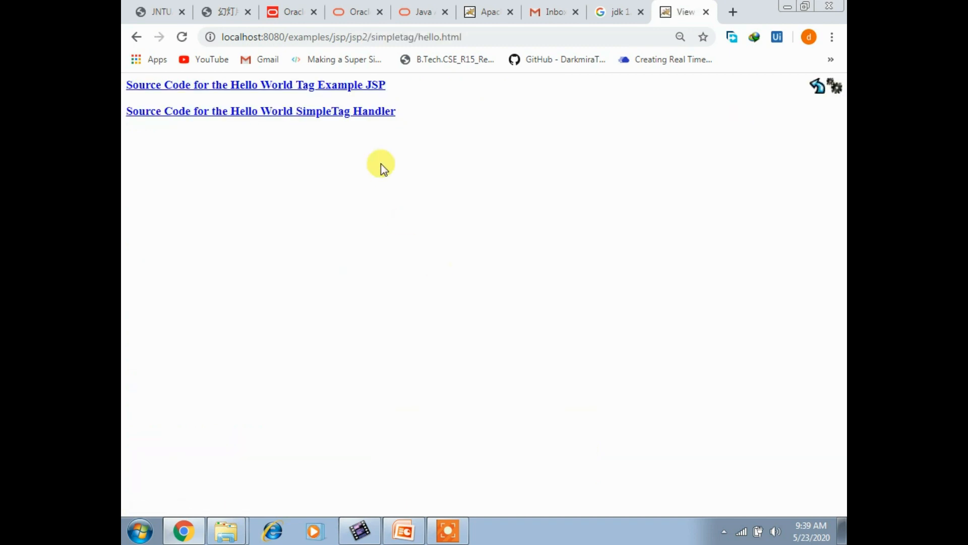
pyautogui.click(336, 87)
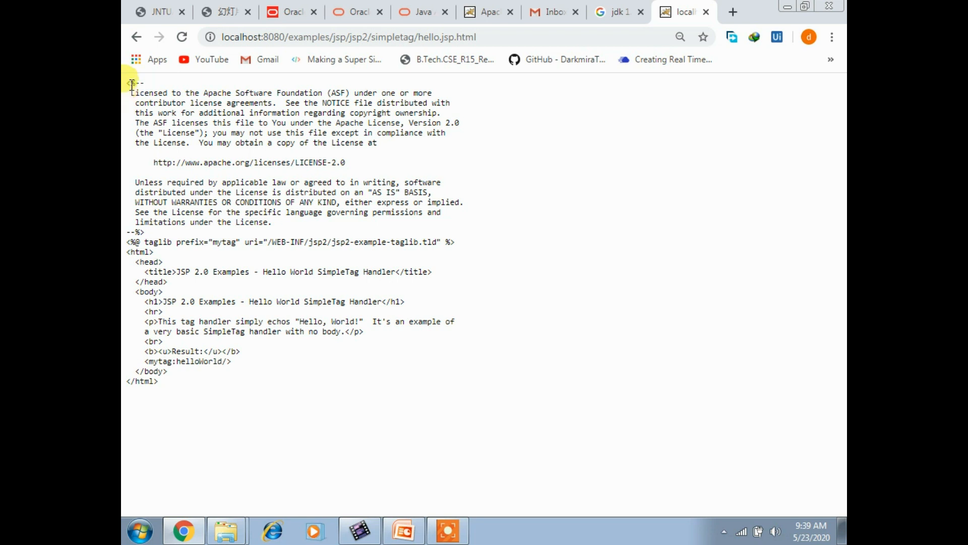
pyautogui.moveTo(129, 84); pyautogui.dragTo(468, 247)
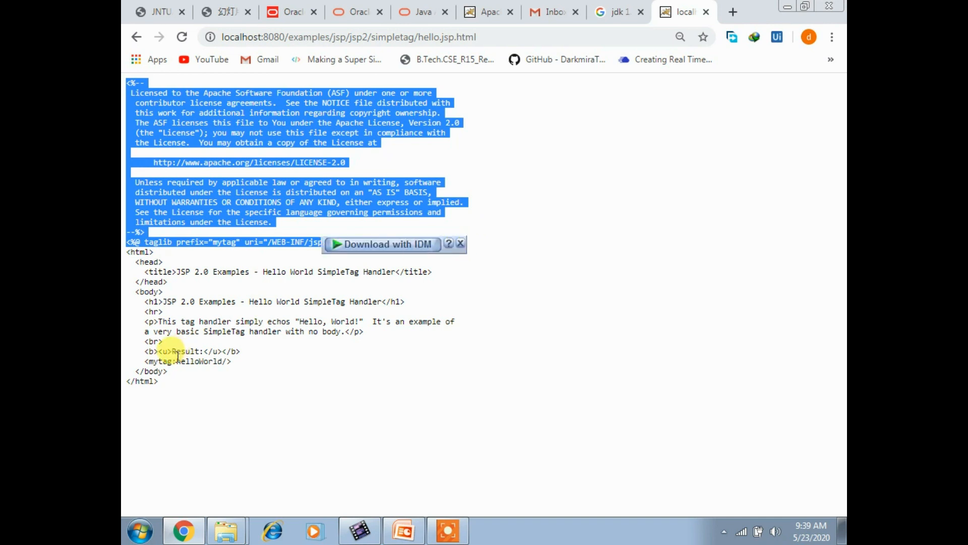
pyautogui.moveTo(145, 361); pyautogui.dragTo(231, 365)
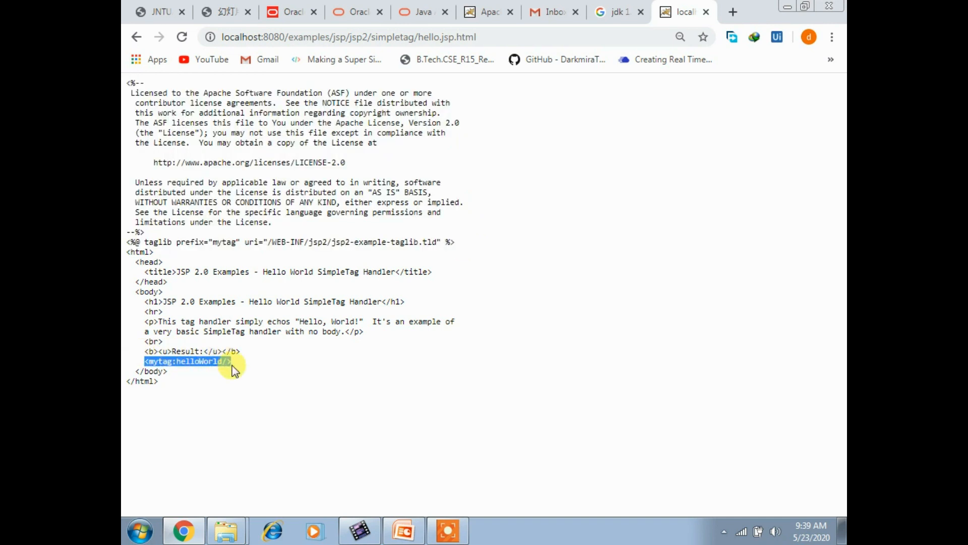
pyautogui.click(137, 37)
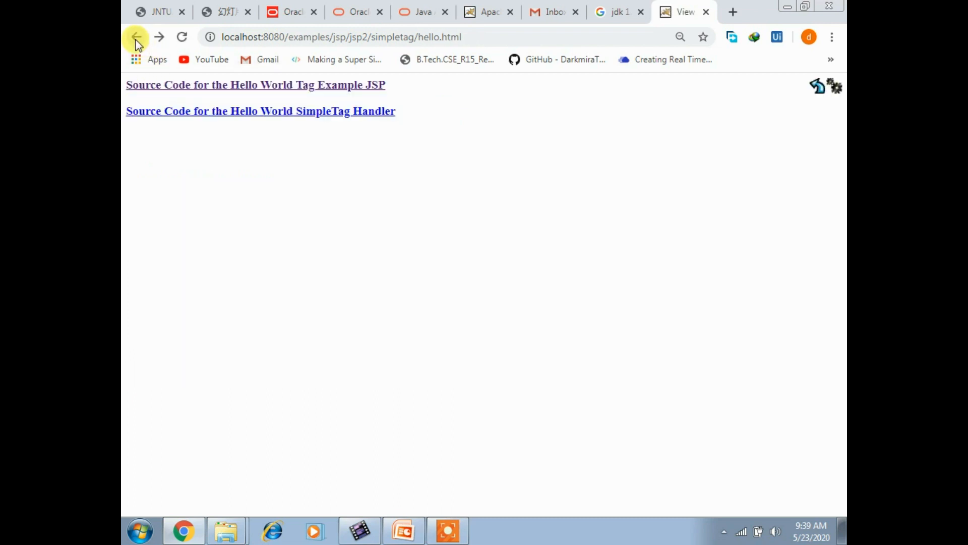
# - View the Hello World SimpleTag Handler source, highlight its Java code, and return to the Apache Tomcat Examples page
pyautogui.click(203, 111)
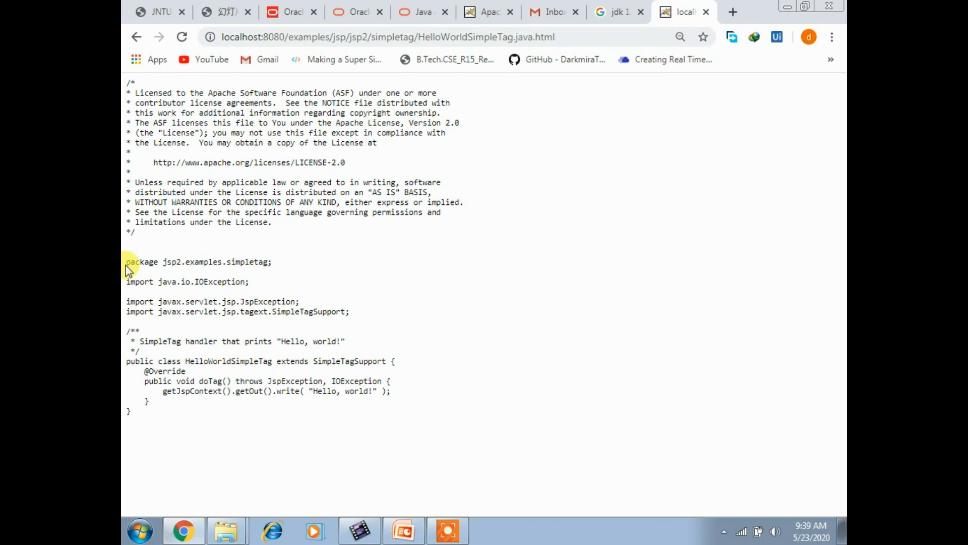
pyautogui.moveTo(126, 265); pyautogui.dragTo(417, 433)
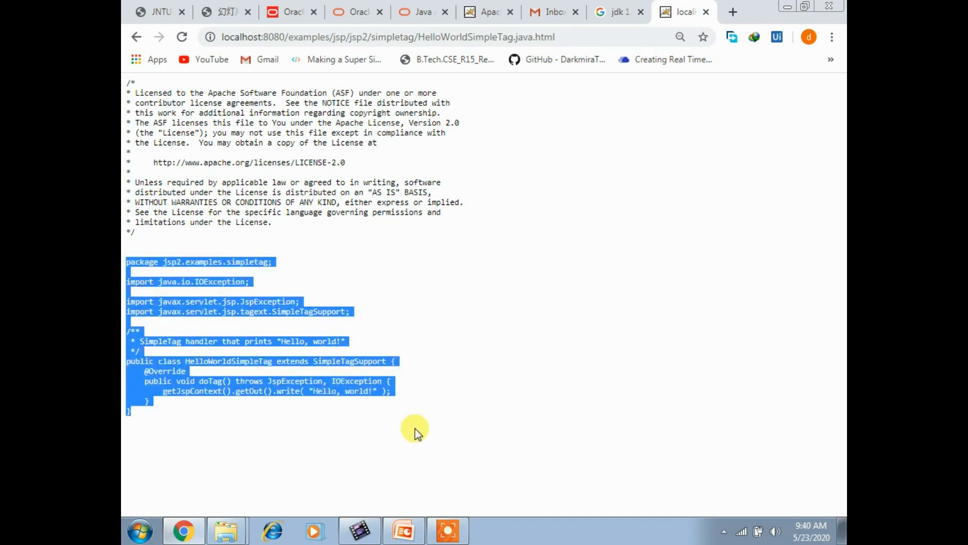
pyautogui.click(404, 368)
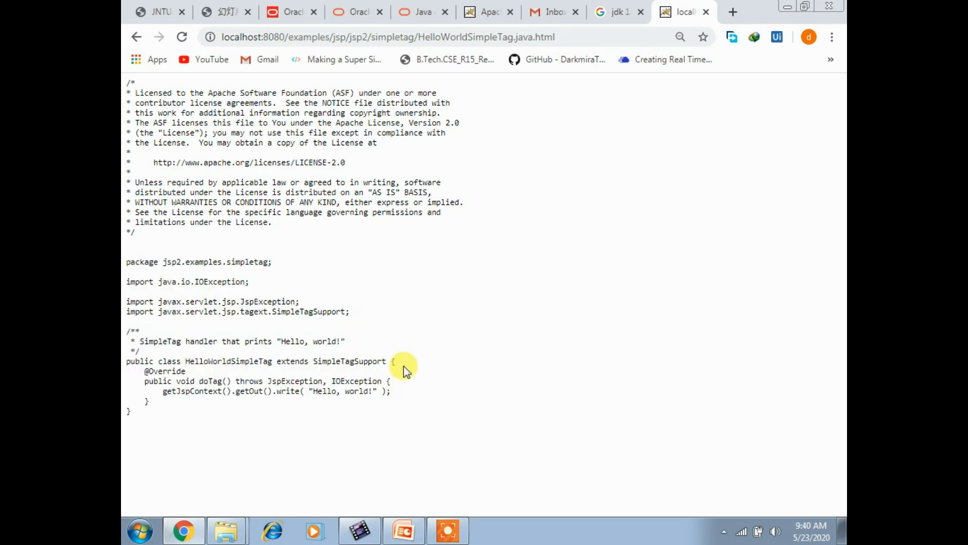
pyautogui.click(130, 43)
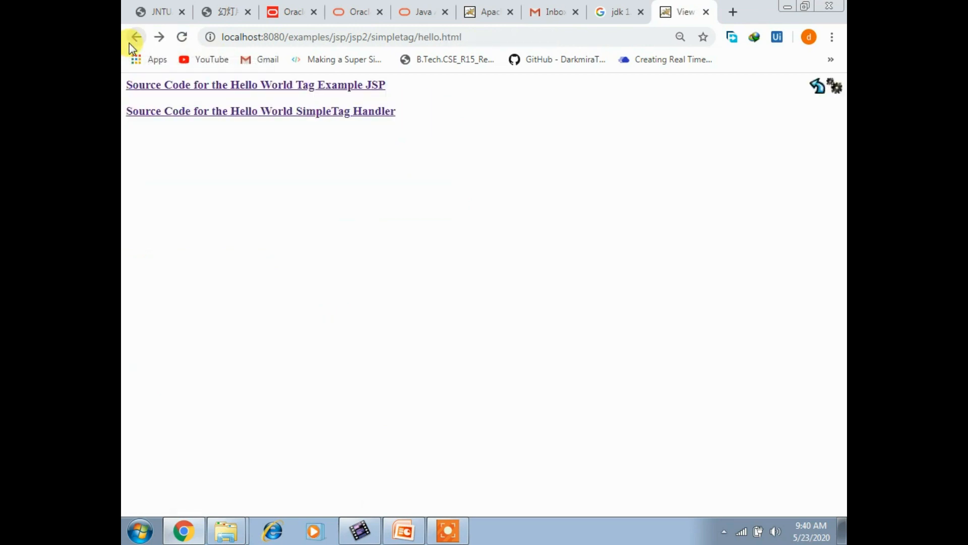
pyautogui.click(130, 42)
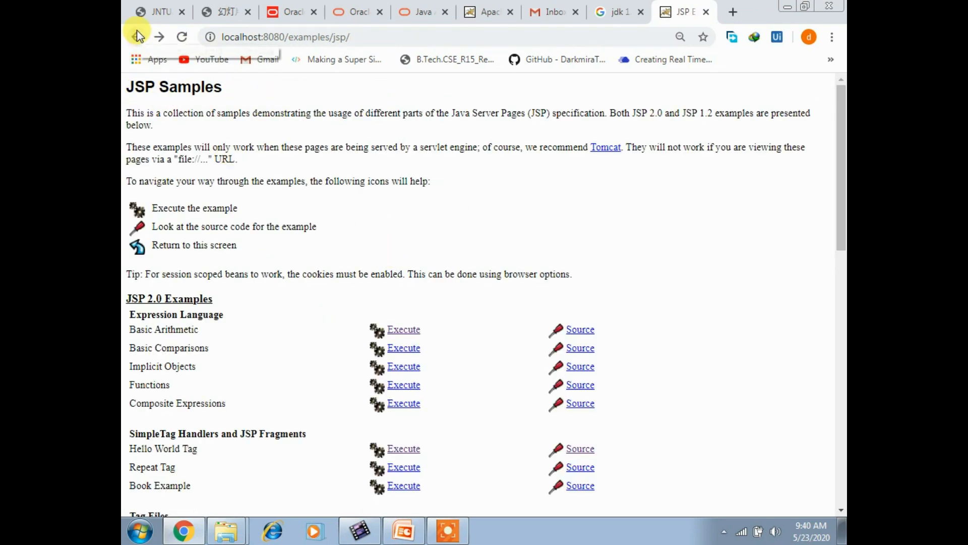
pyautogui.click(138, 37)
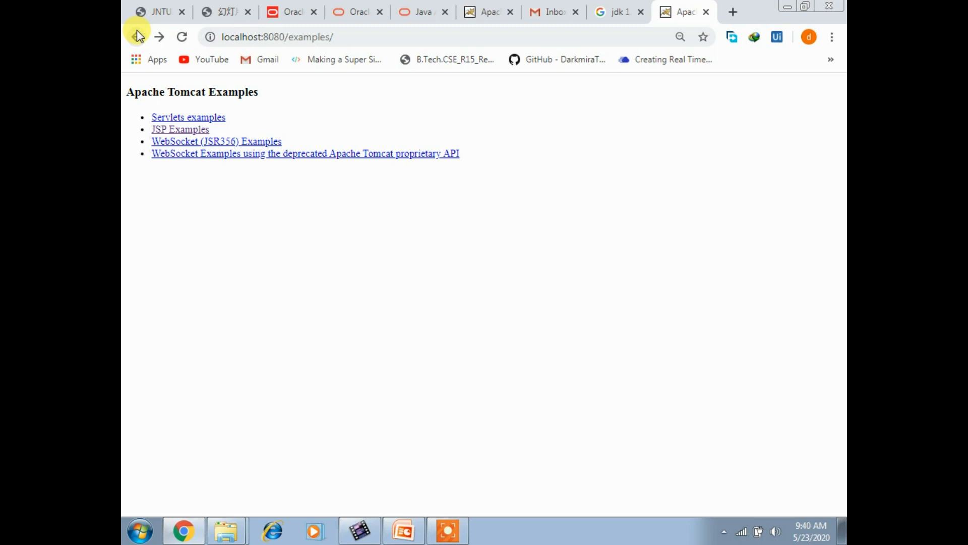
# - Return to the Tomcat home page, then switch to Windows Explorer and open C:\Program Files\Apache Software Foundation\Tomcat 7.0, granting permanent folder access
pyautogui.click(138, 37)
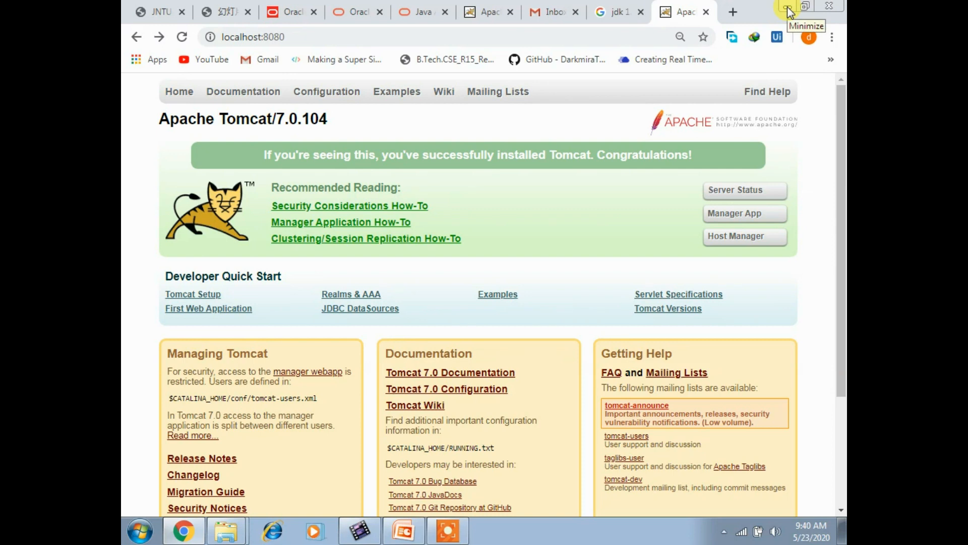
pyautogui.press('super+e')
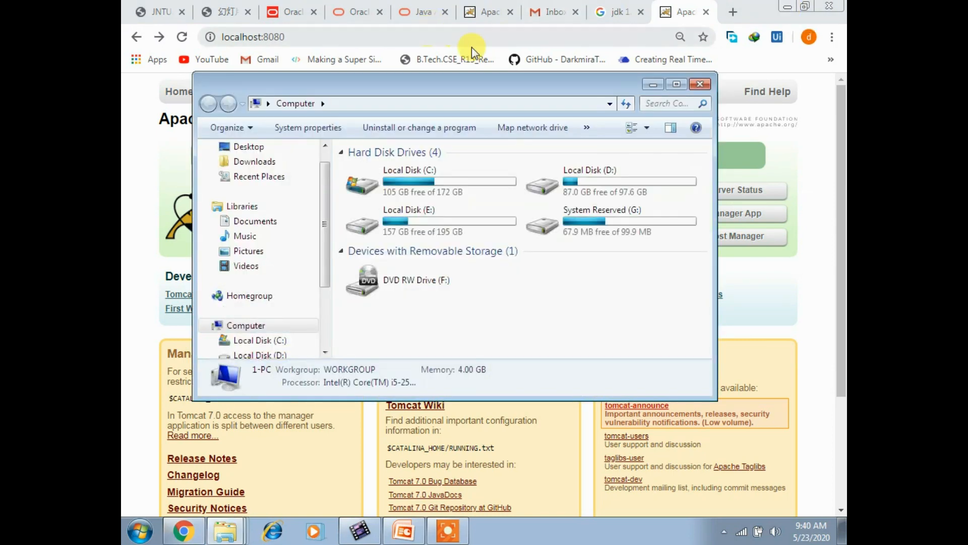
pyautogui.doubleClick(434, 185)
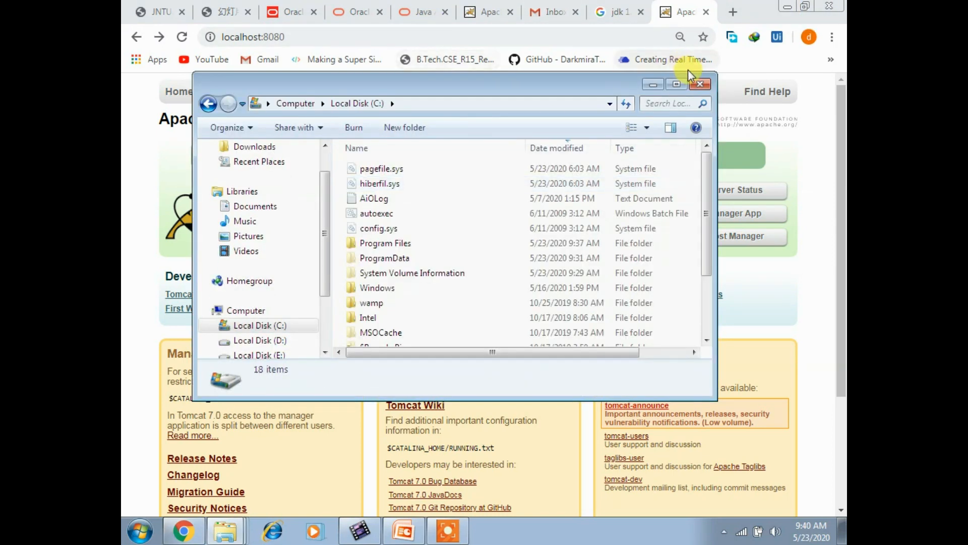
pyautogui.click(678, 84)
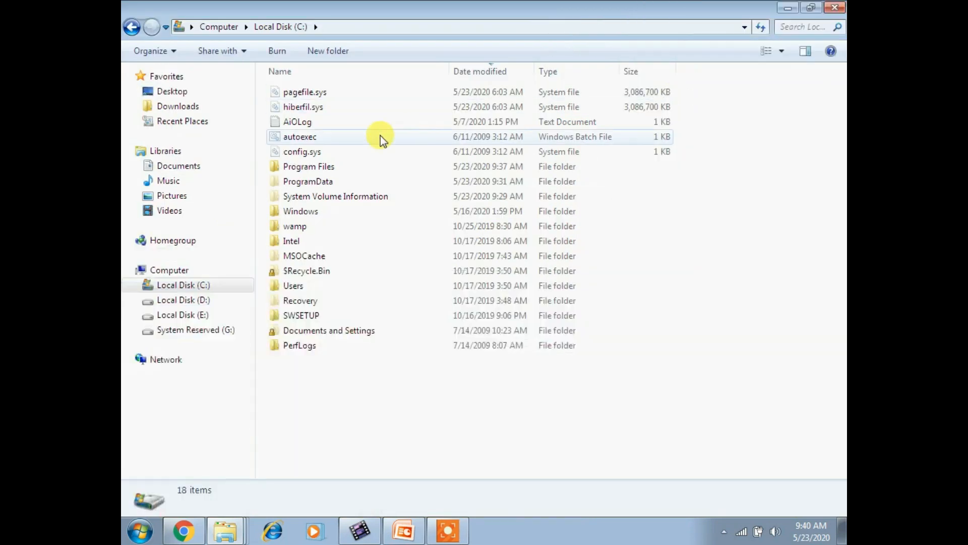
pyautogui.doubleClick(305, 169)
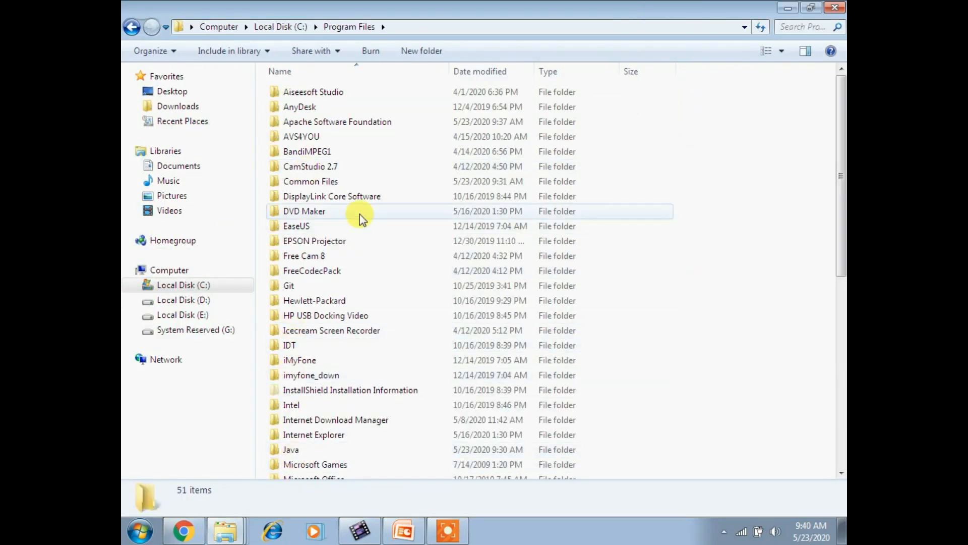
pyautogui.click(348, 124)
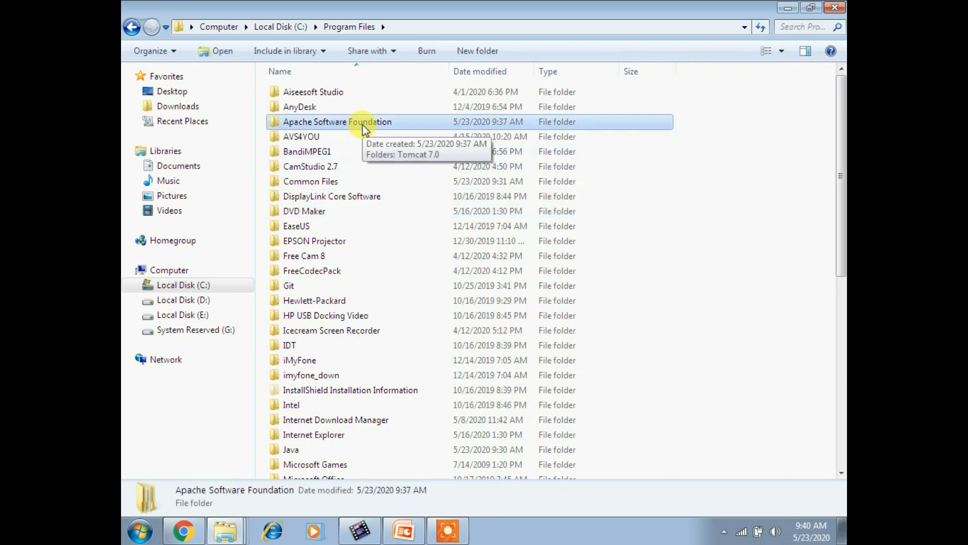
pyautogui.doubleClick(365, 128)
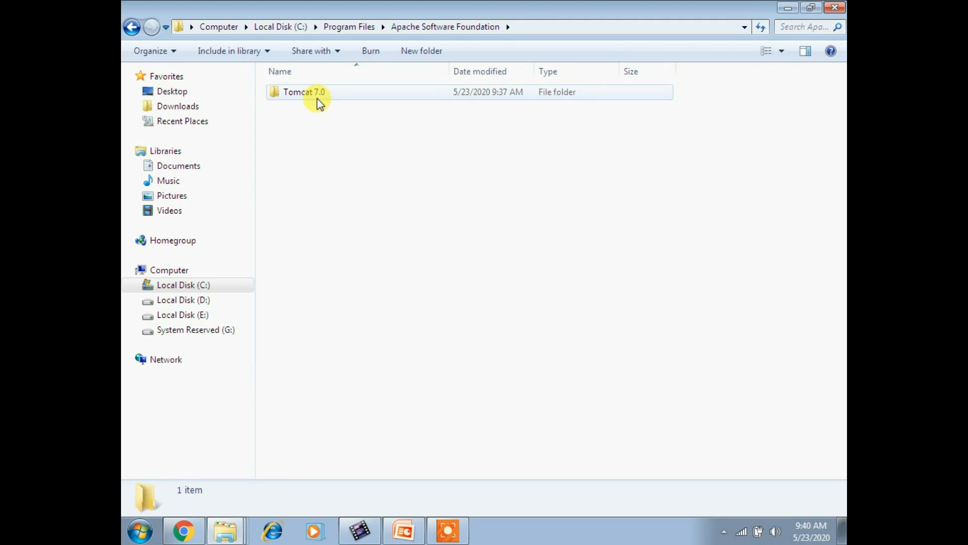
pyautogui.doubleClick(316, 98)
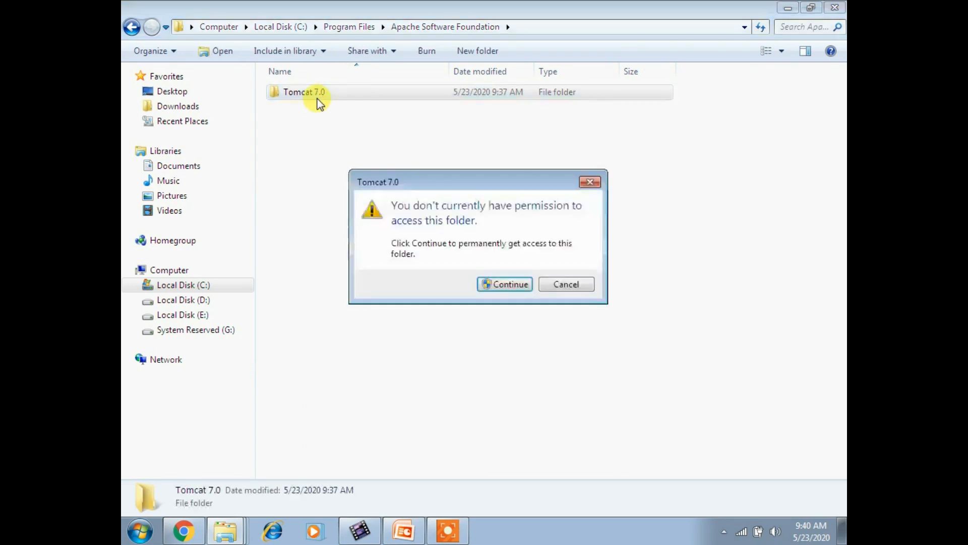
pyautogui.click(496, 286)
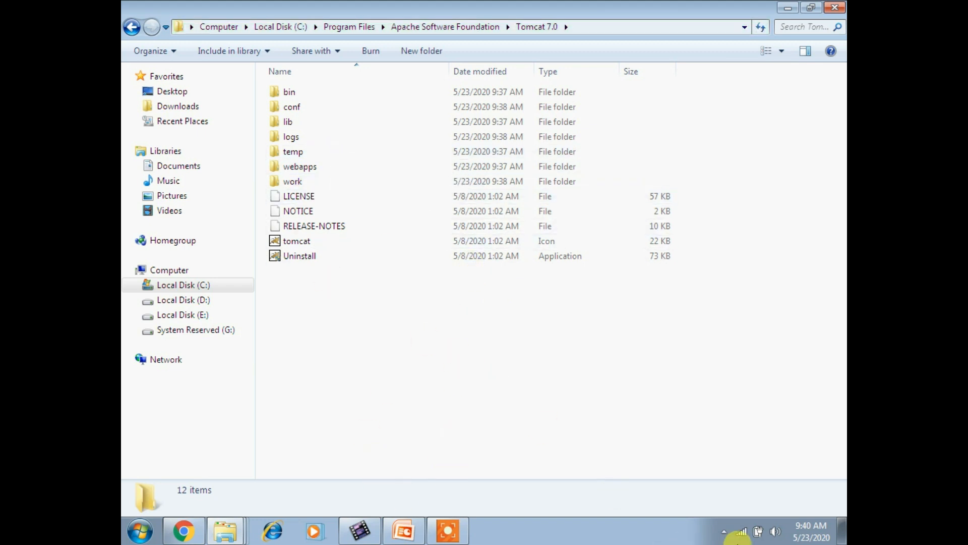
# - Stop the running Apache Tomcat service and check whether its Start service command is available, without running it
pyautogui.click(724, 532)
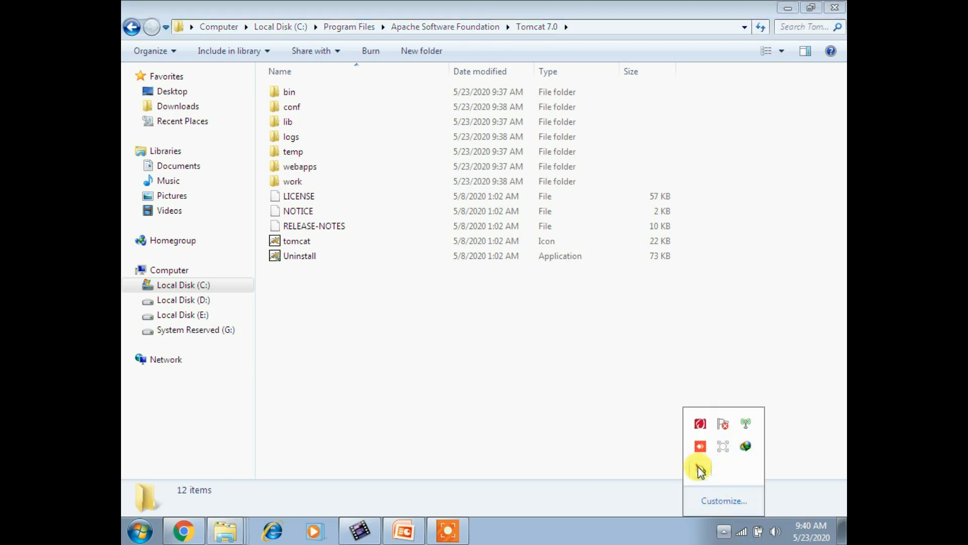
pyautogui.rightClick(700, 467)
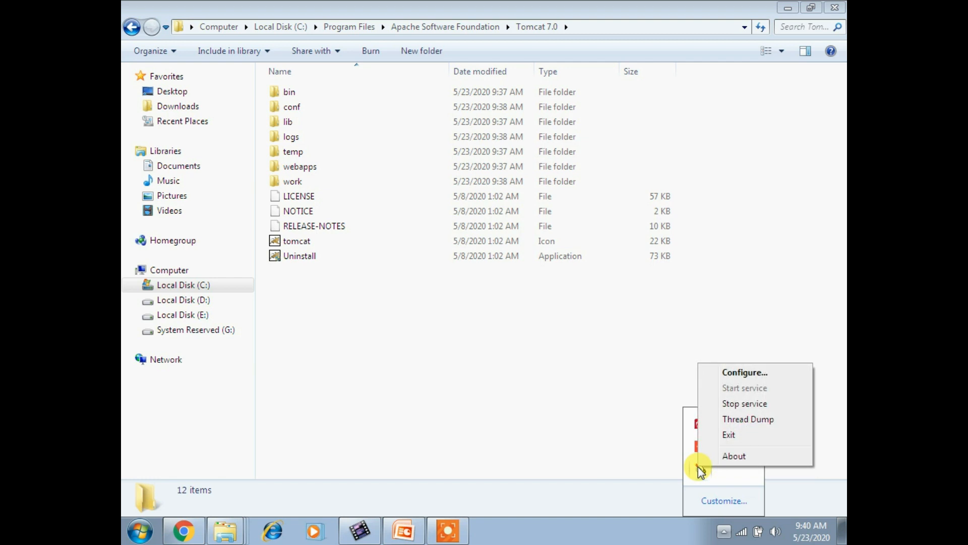
pyautogui.click(746, 404)
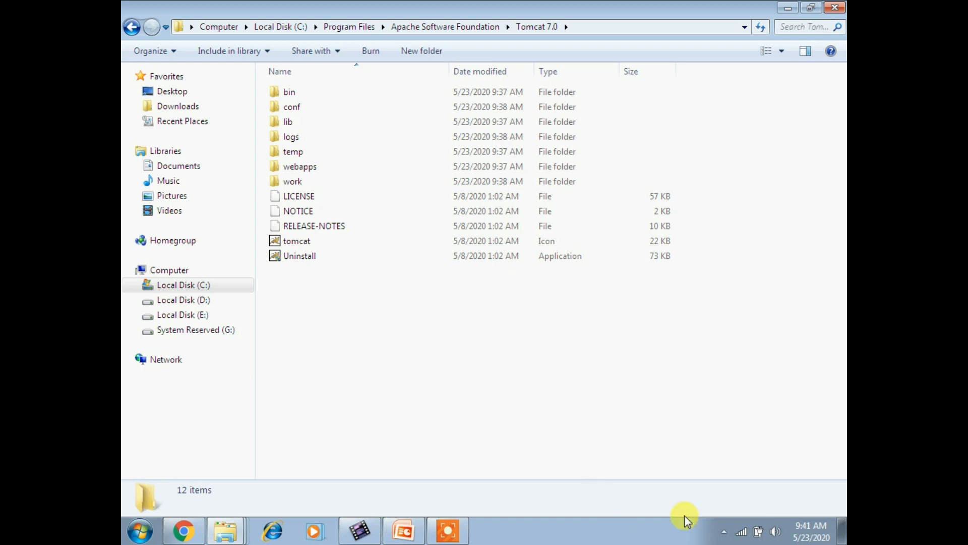
pyautogui.click(724, 530)
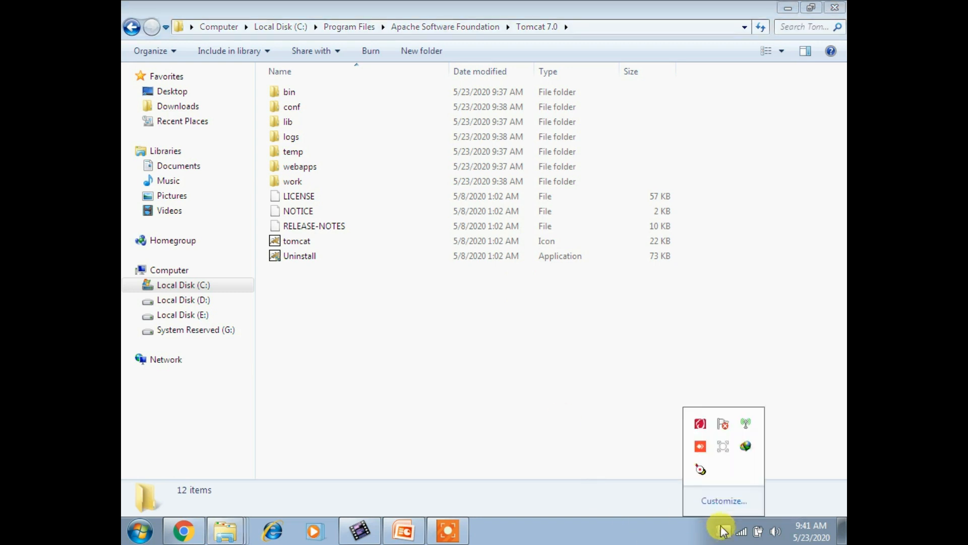
pyautogui.rightClick(701, 468)
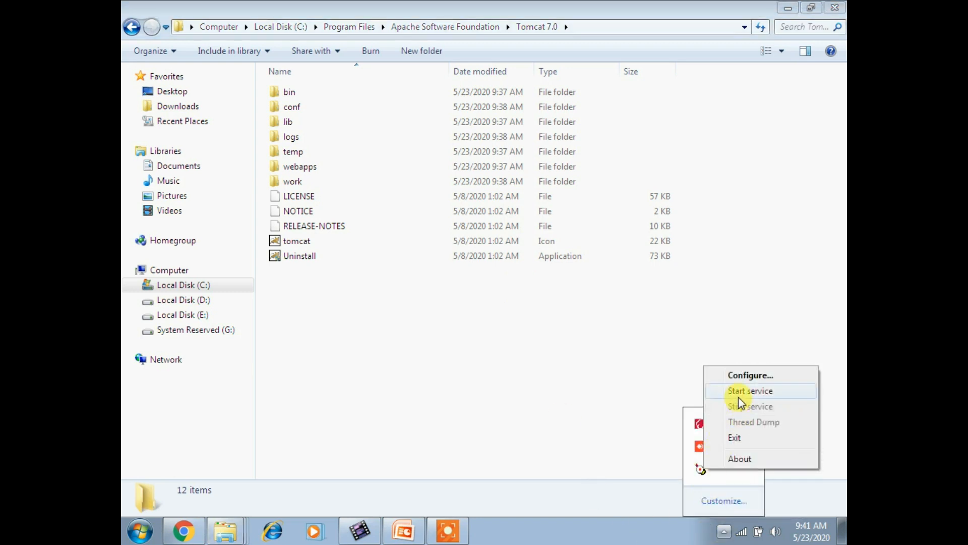
pyautogui.click(465, 392)
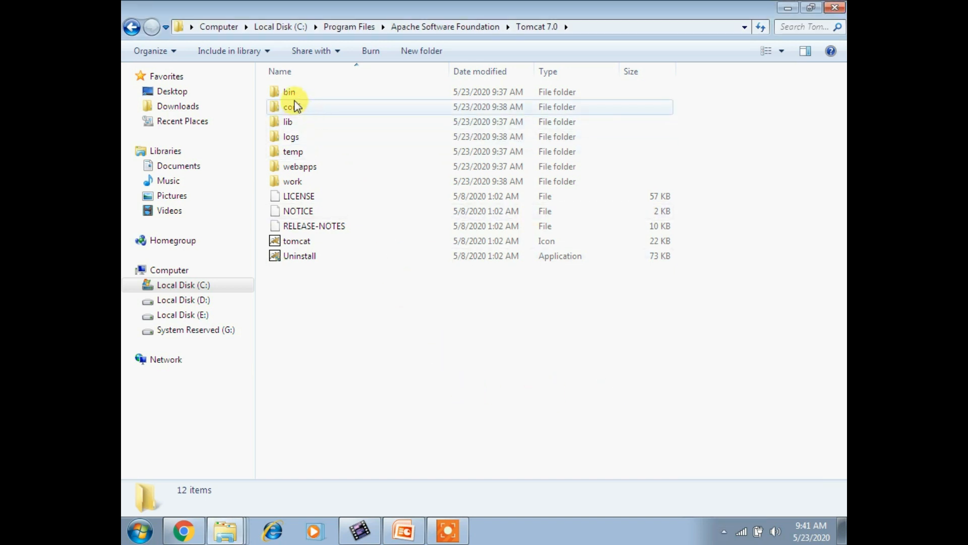
# - Look over the Tomcat 7.0 subfolders and open the ROOT folder inside webapps
pyautogui.moveTo(301, 108)
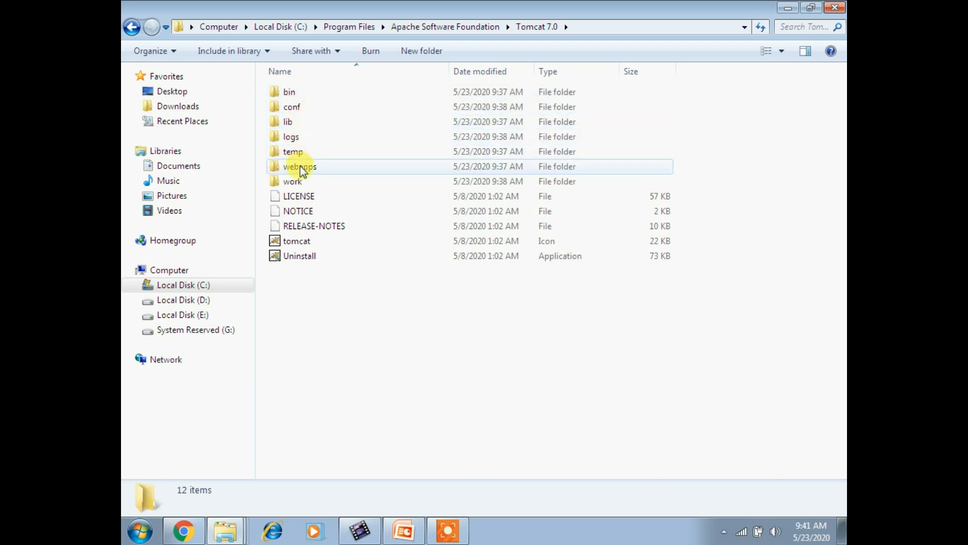
pyautogui.moveTo(299, 186)
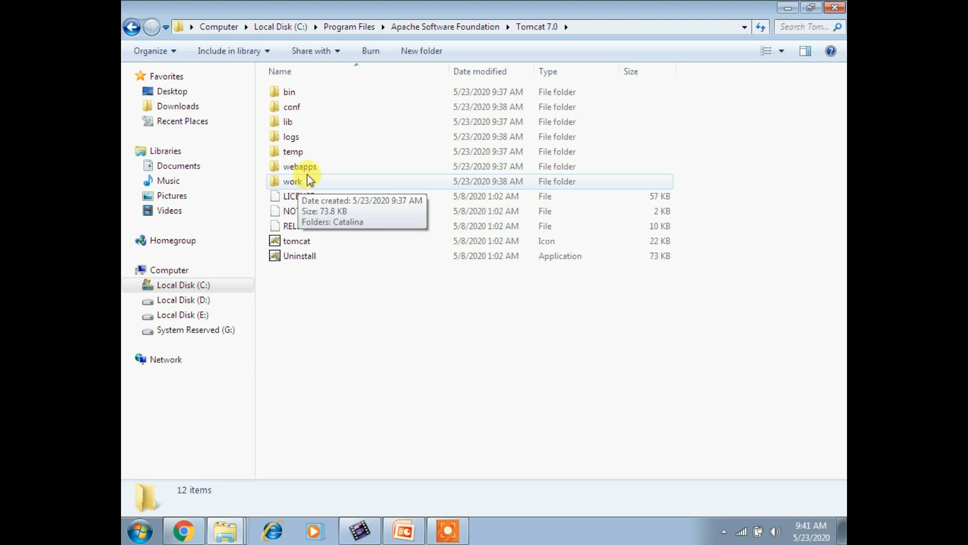
pyautogui.doubleClick(307, 168)
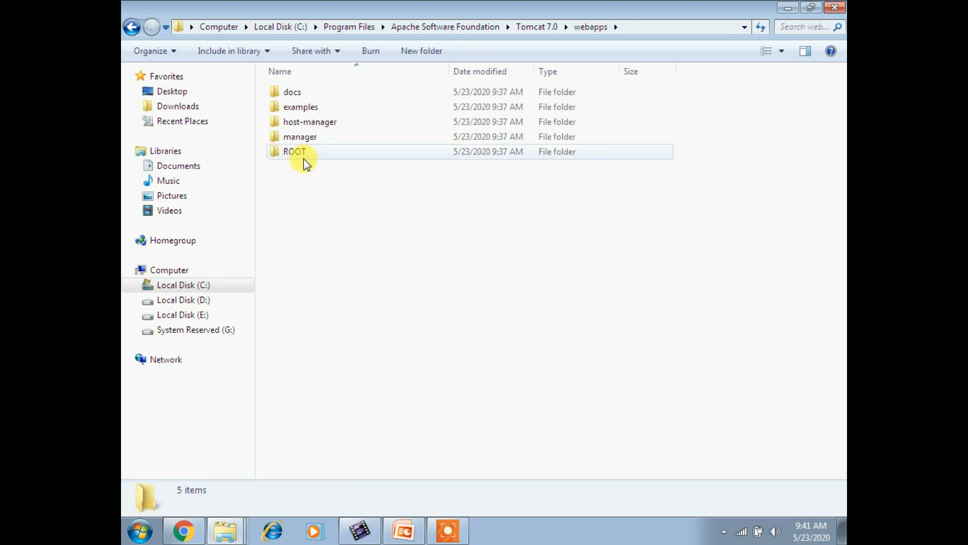
pyautogui.doubleClick(297, 152)
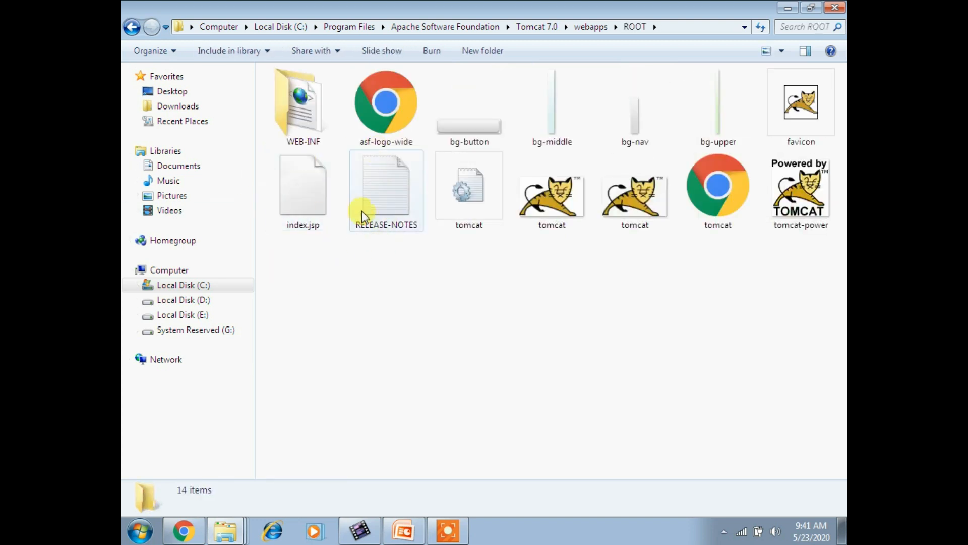
pyautogui.rightClick(364, 278)
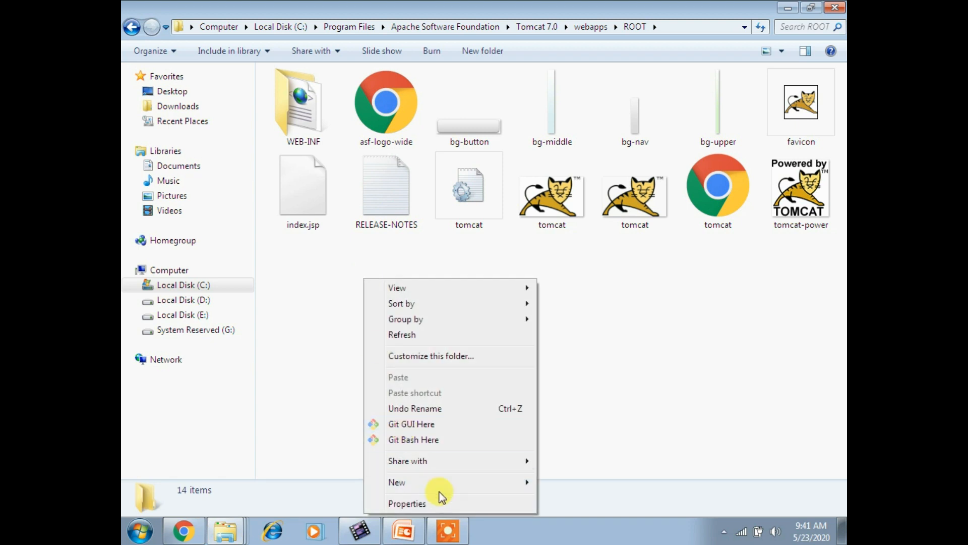
pyautogui.moveTo(437, 483)
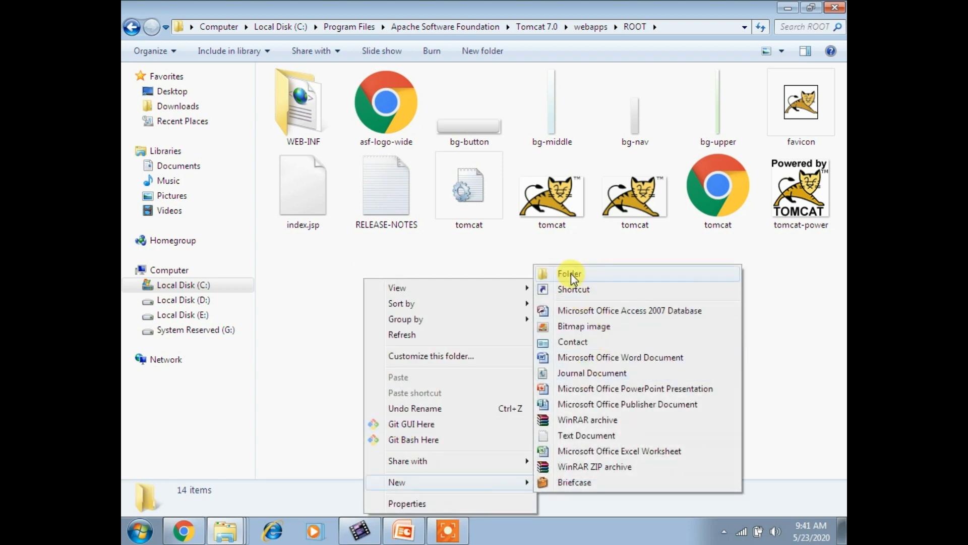
pyautogui.click(323, 294)
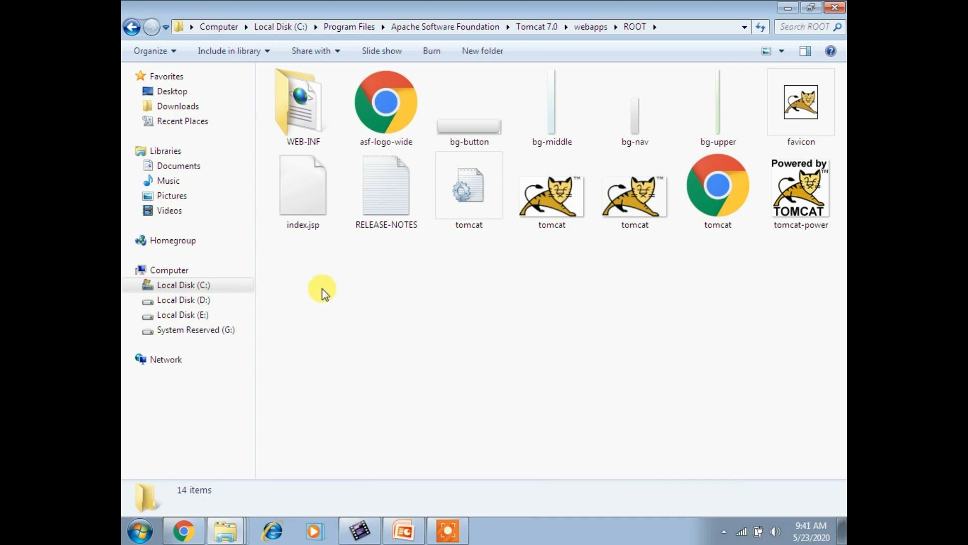
pyautogui.press('BackSpace')
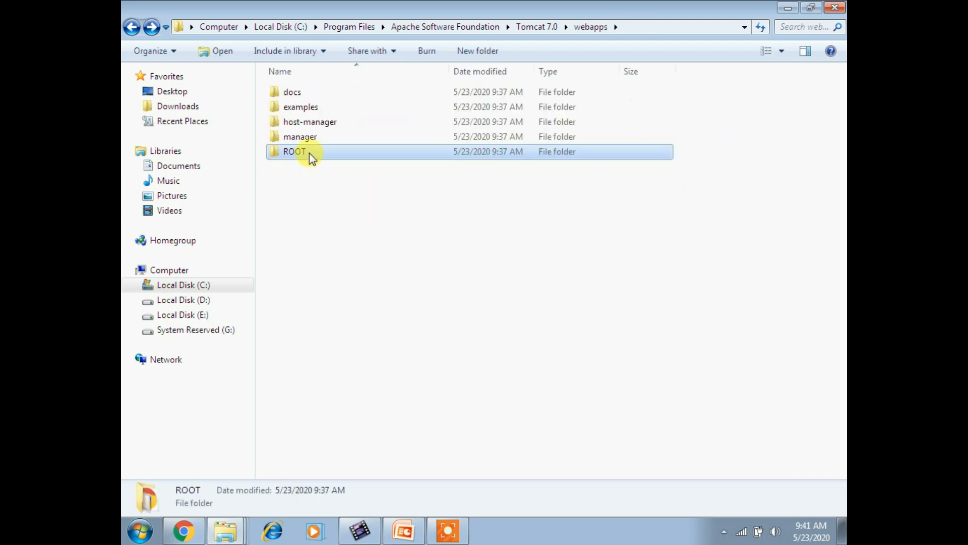
pyautogui.doubleClick(309, 152)
# - Create a new folder named hello inside webapps\ROOT and open it
pyautogui.rightClick(343, 292)
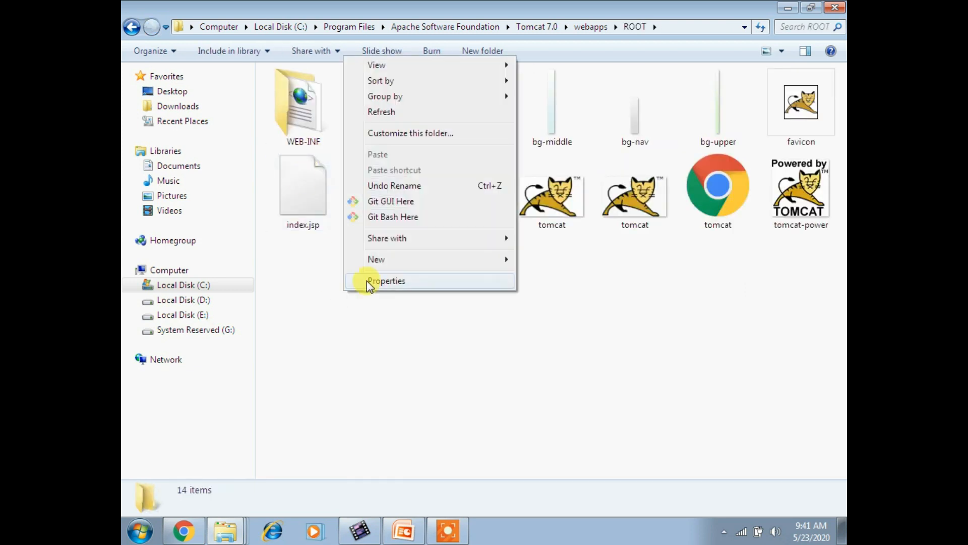
pyautogui.moveTo(425, 262)
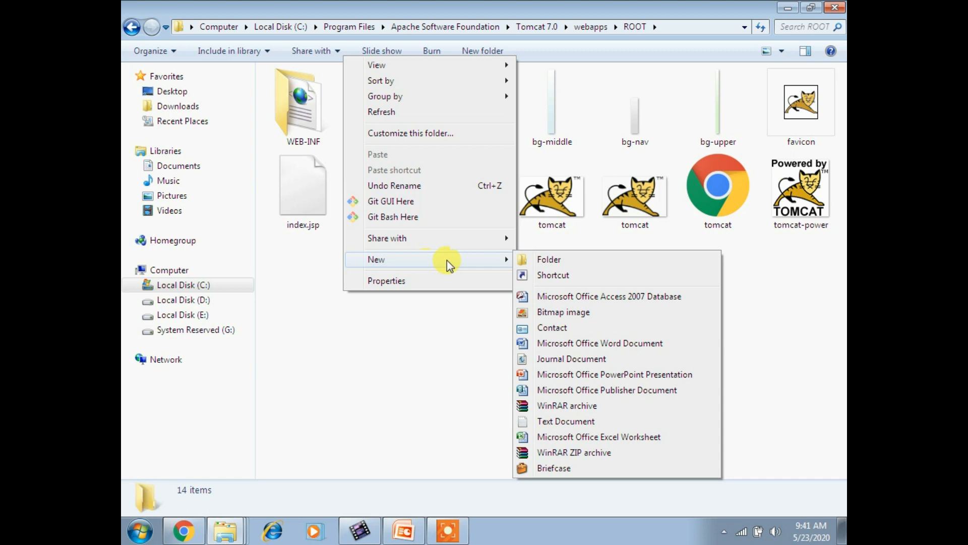
pyautogui.click(542, 260)
pyautogui.write('h')
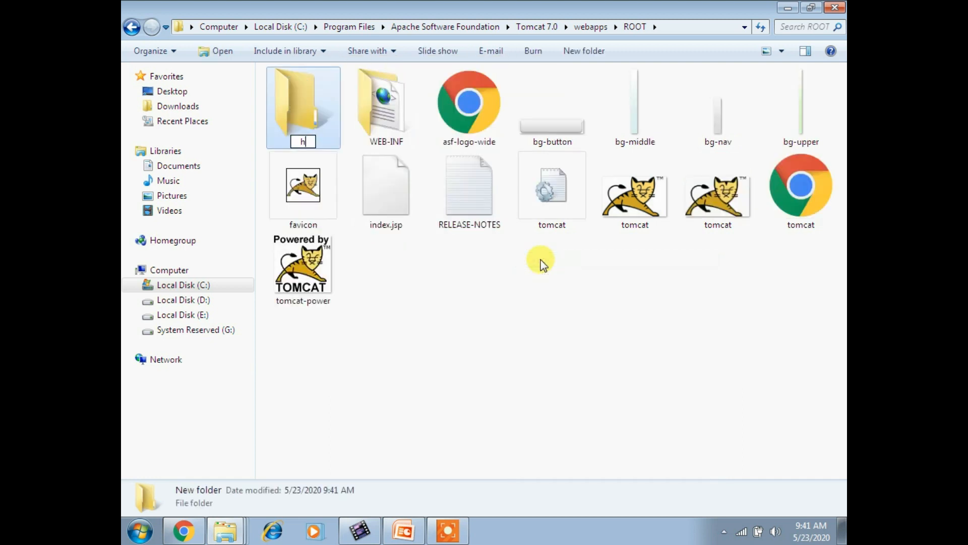
pyautogui.write('ello')
pyautogui.press('Return')
pyautogui.press('Return')
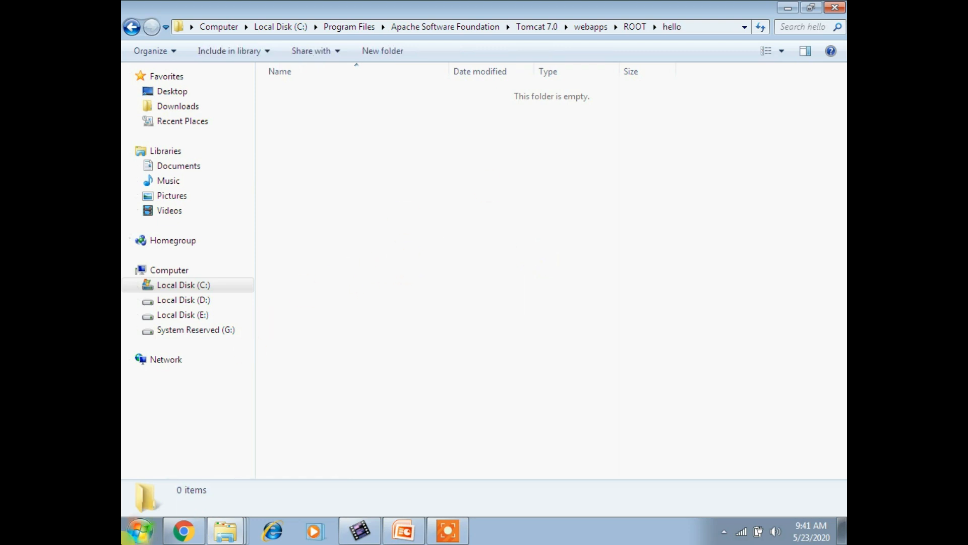
# - Launch Notepad and write helloworld in the blank document, with an empty line above it
pyautogui.press('super+r')
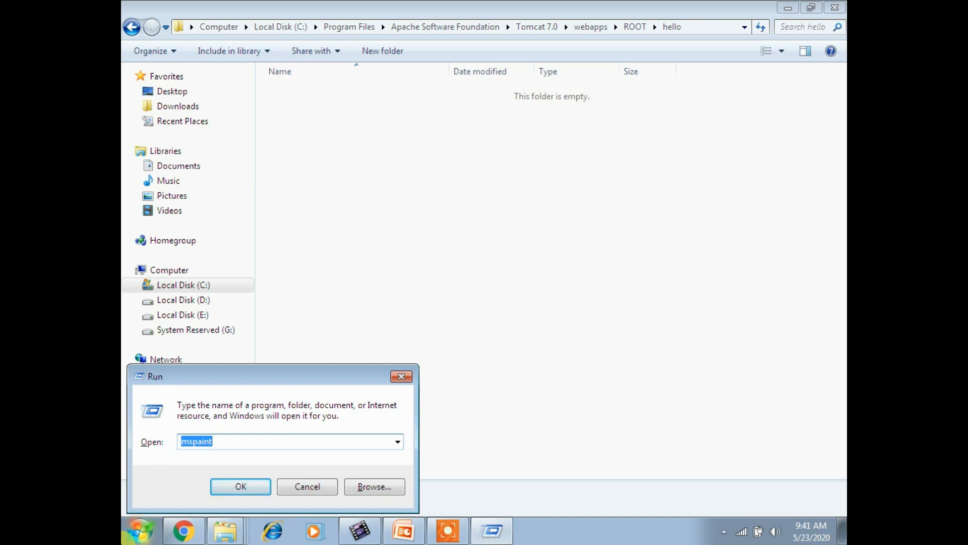
pyautogui.write('notepad')
pyautogui.press('Return')
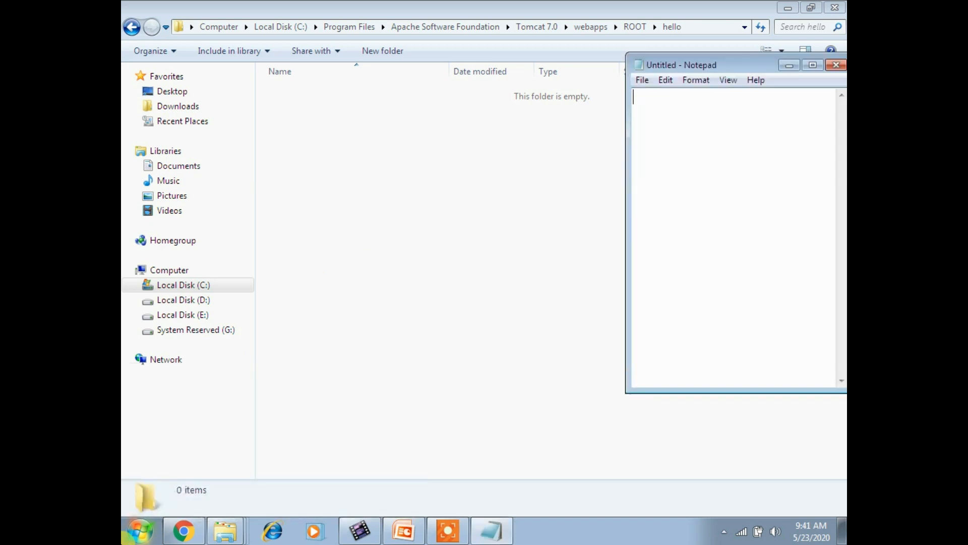
pyautogui.write('helloworld')
pyautogui.press('Return')
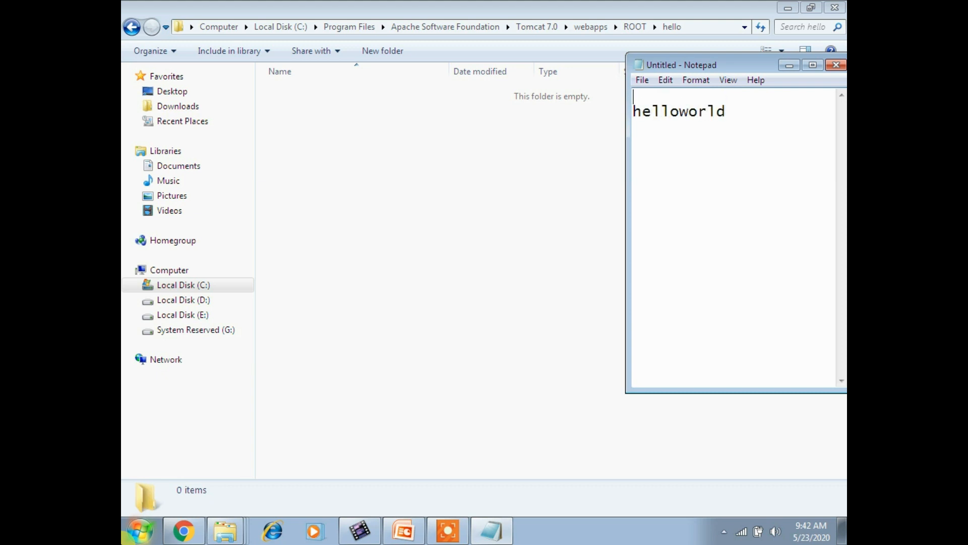
# - Enclose the helloworld text between a <body> line above and a closing </body> line below
pyautogui.write('<body>')
pyautogui.hotkey('shift', 'Home')
pyautogui.hotkey('ctrl', 'c')
pyautogui.press('Right')
pyautogui.press('Down')
pyautogui.hotkey('ctrl', 'v')
pyautogui.press('Left')
pyautogui.press('Left')
pyautogui.press('Left')
pyautogui.press('Left')
pyautogui.press('Left')
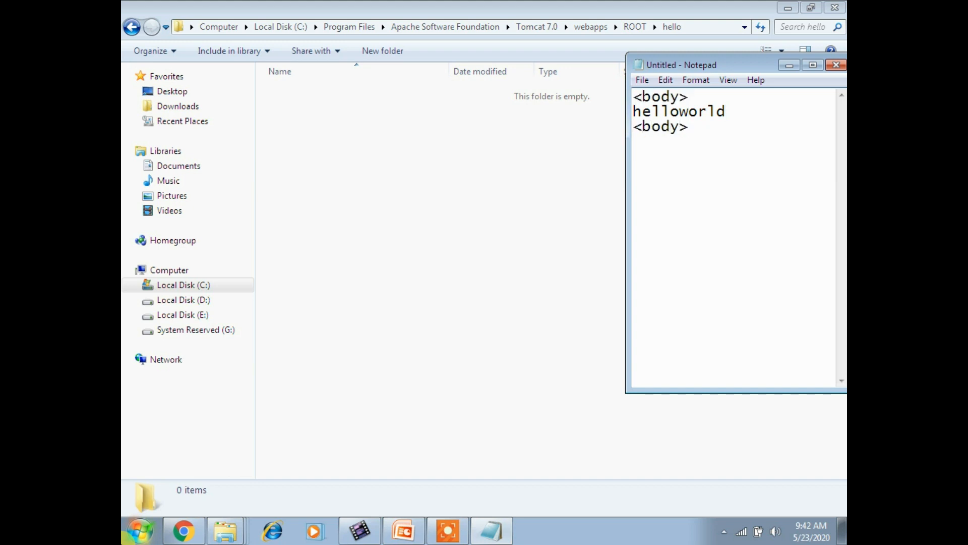
pyautogui.write('/')
# - Start saving the Notepad document under the quoted file name "hello.html"
pyautogui.hotkey('ctrl', 's')
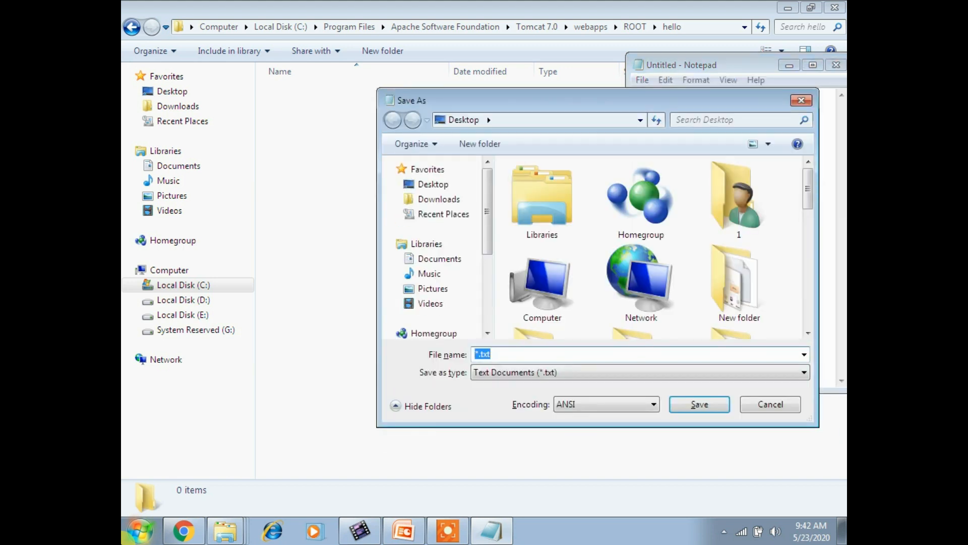
pyautogui.write('hello.html"')
pyautogui.press('Home')
pyautogui.write('"')
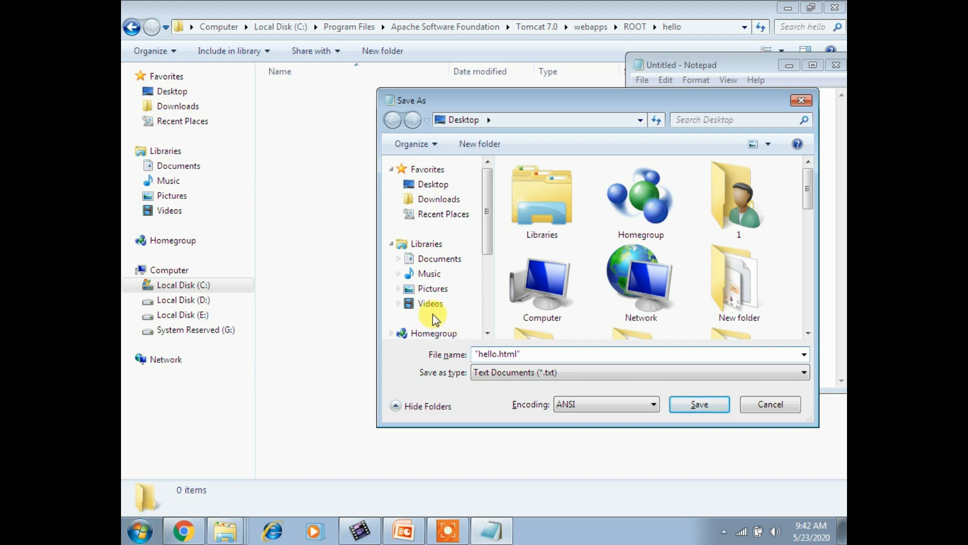
# - Save the file into C:\Program Files\Apache Software Foundation\Tomcat 7.0\webapps\ROOT\hello and close Notepad
pyautogui.doubleClick(531, 281)
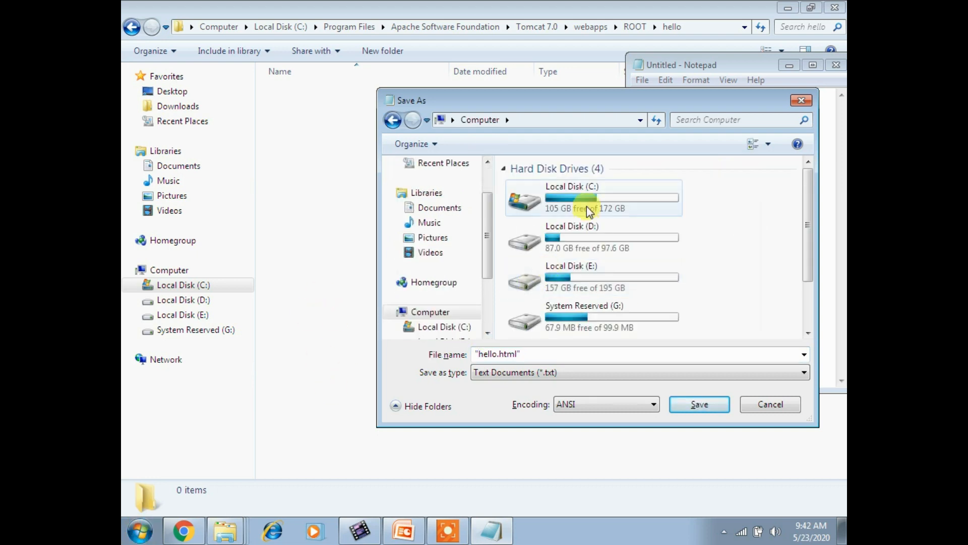
pyautogui.doubleClick(585, 206)
pyautogui.doubleClick(546, 262)
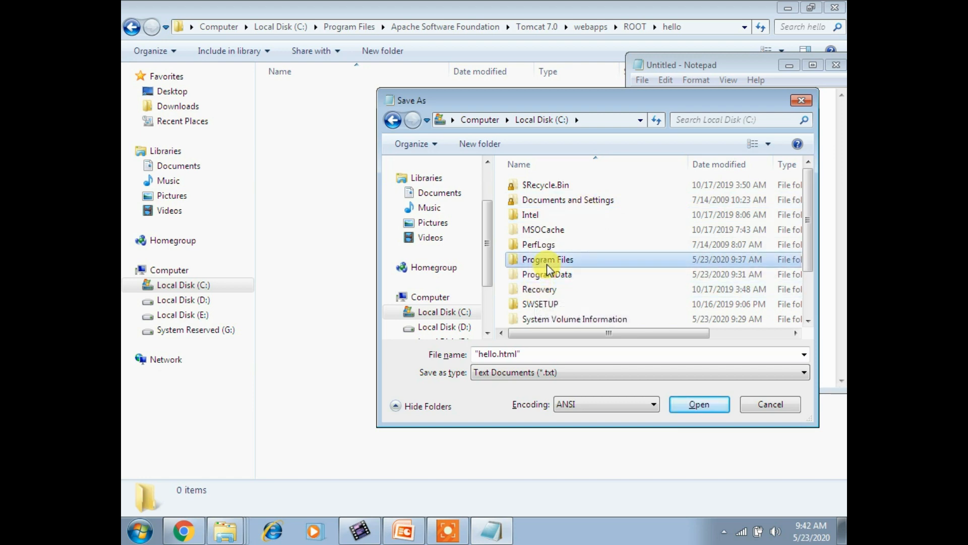
pyautogui.click(562, 216)
pyautogui.doubleClick(561, 216)
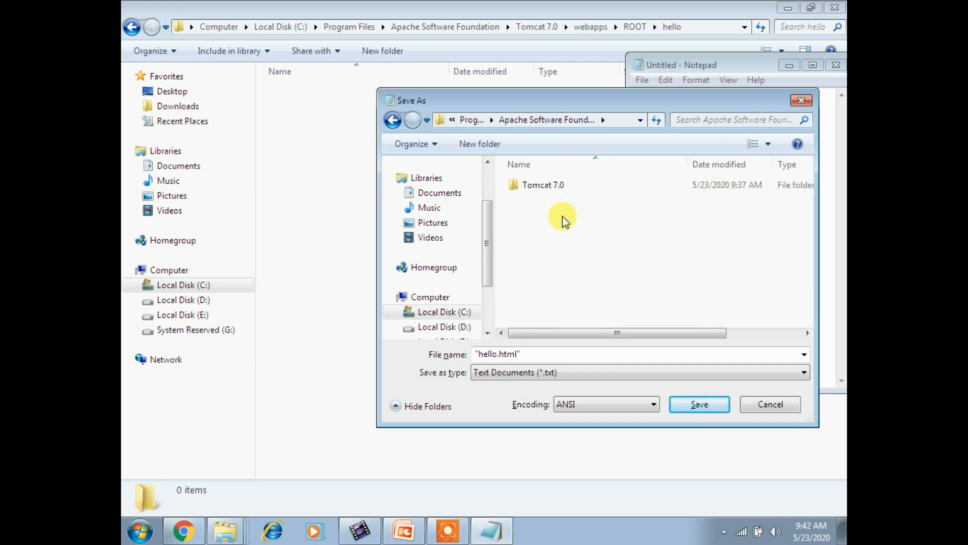
pyautogui.doubleClick(553, 190)
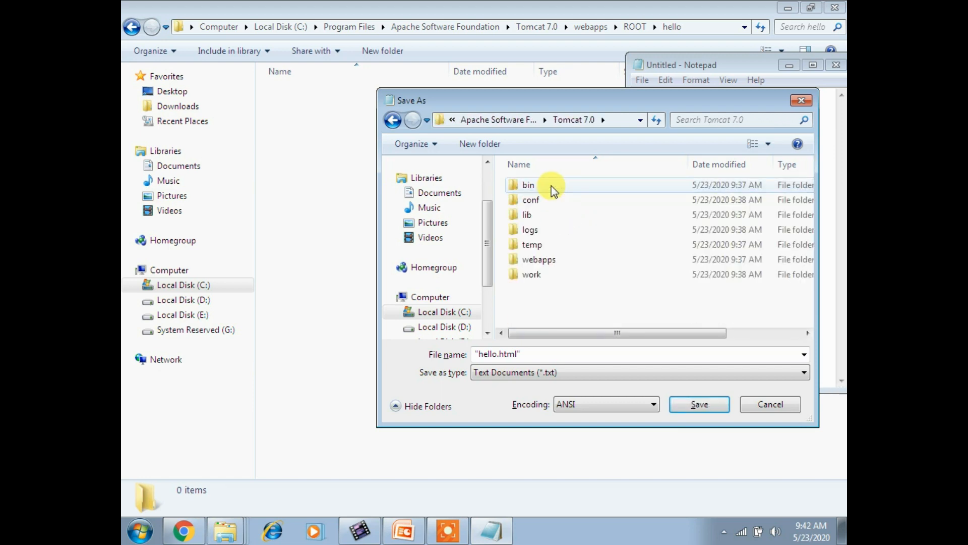
pyautogui.doubleClick(537, 260)
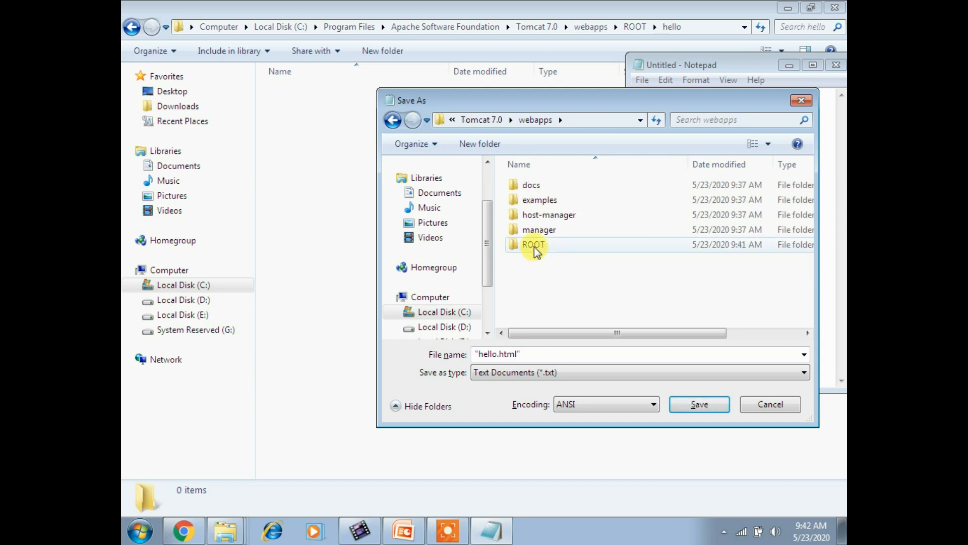
pyautogui.doubleClick(534, 247)
pyautogui.doubleClick(534, 247)
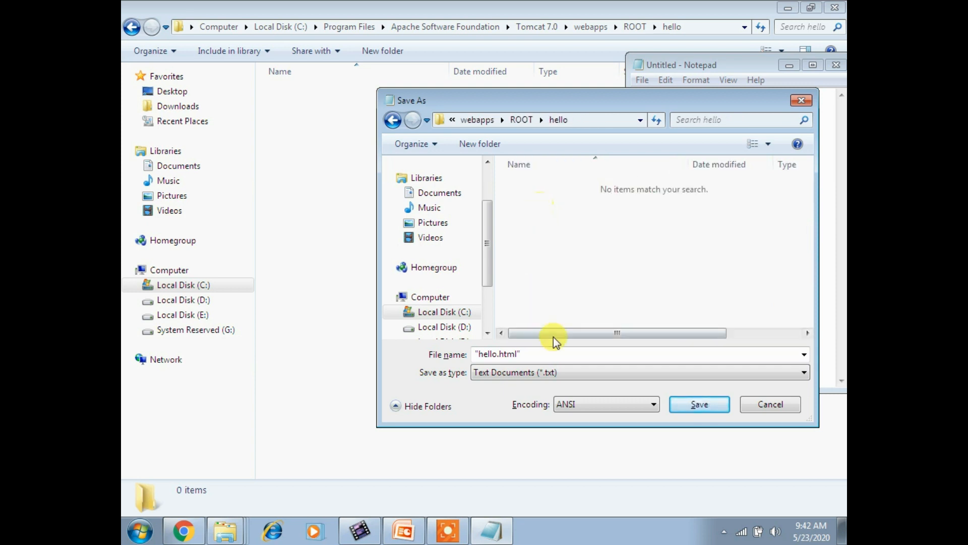
pyautogui.click(697, 405)
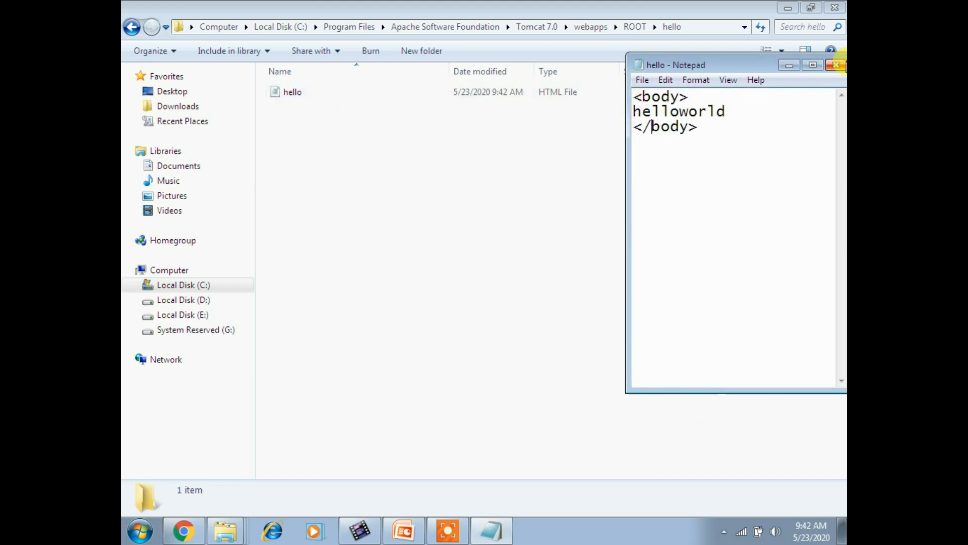
pyautogui.click(836, 64)
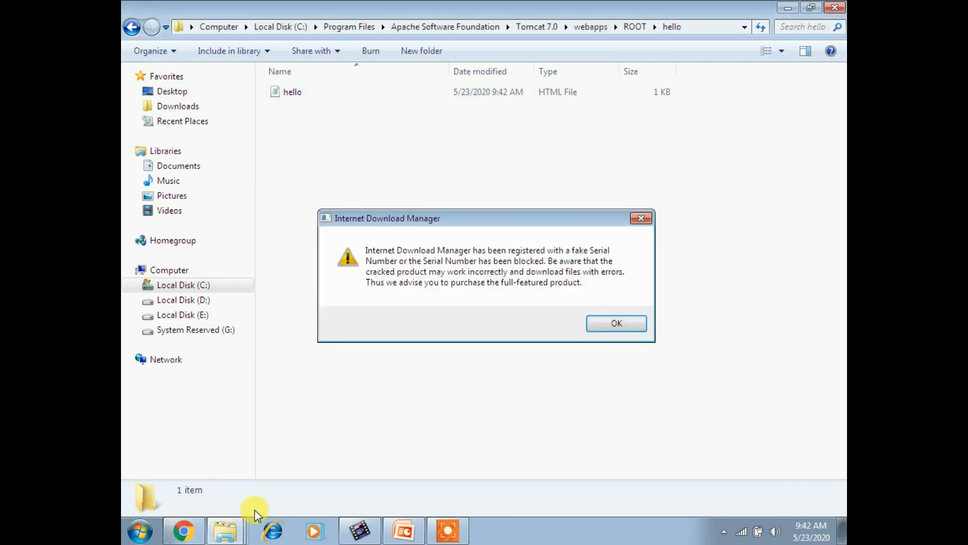
# - Dismiss the Internet Download Manager warning and start the Apache Tomcat 7.0 Tomcat7 service
pyautogui.click(641, 218)
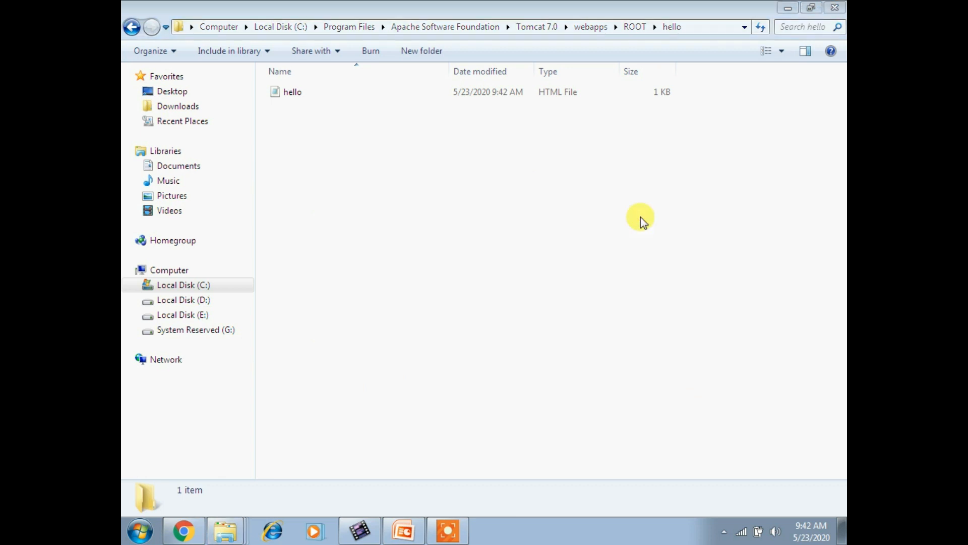
pyautogui.click(724, 531)
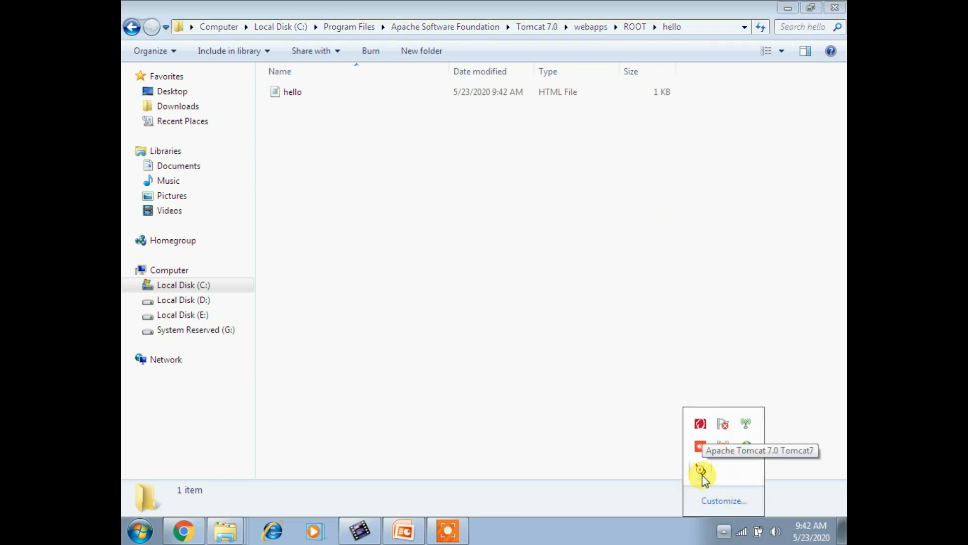
pyautogui.rightClick(701, 471)
pyautogui.click(749, 397)
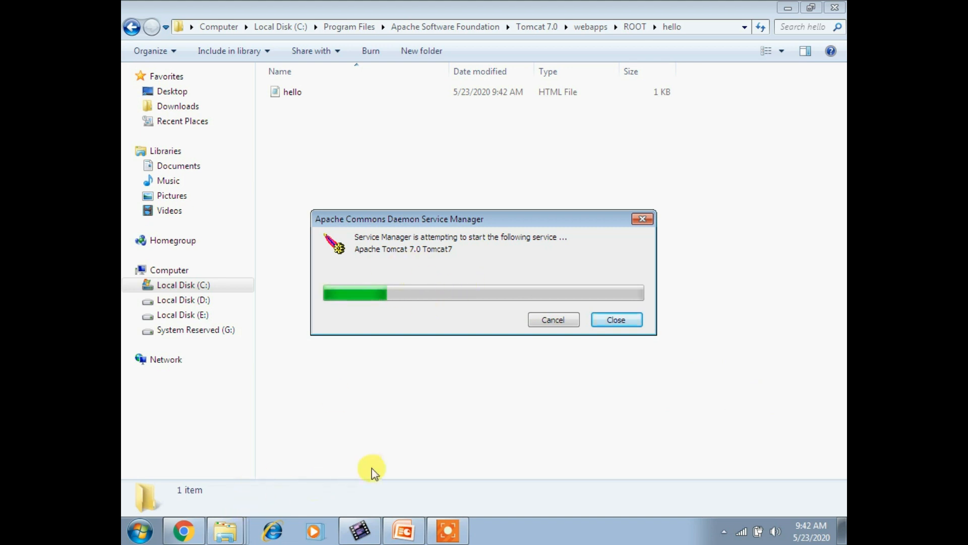
# - Switch to Chrome and load the deployed page at localhost:8080/hello/hello.html
pyautogui.click(194, 528)
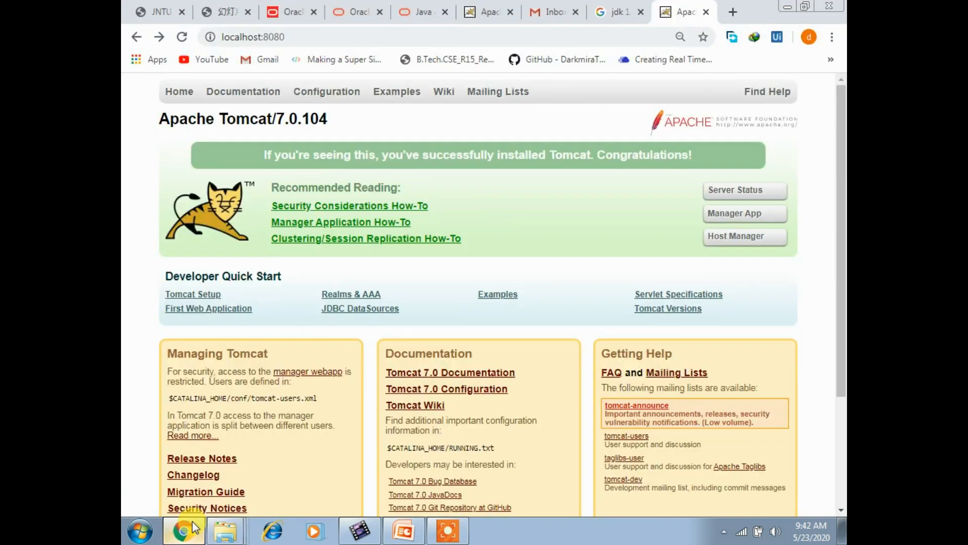
pyautogui.click(524, 36)
pyautogui.click(529, 37)
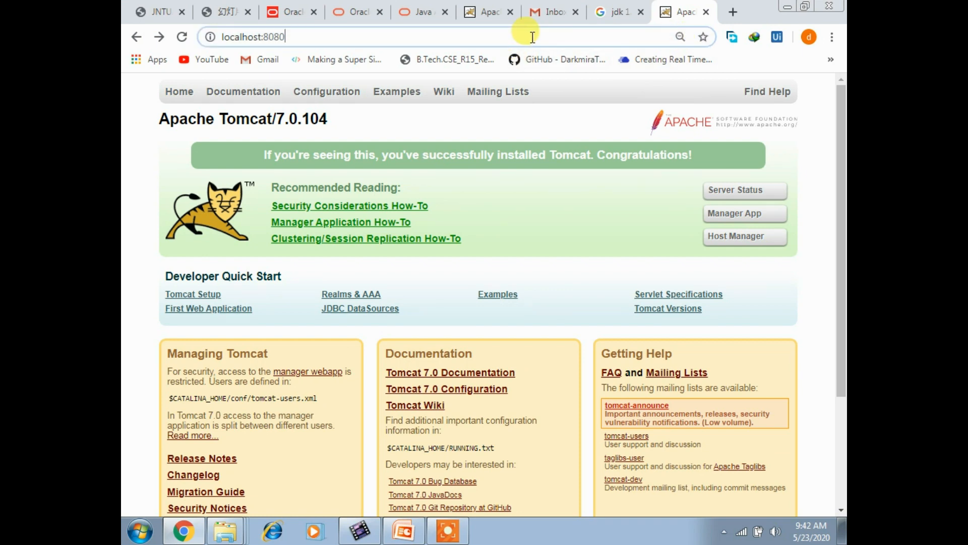
pyautogui.write('/')
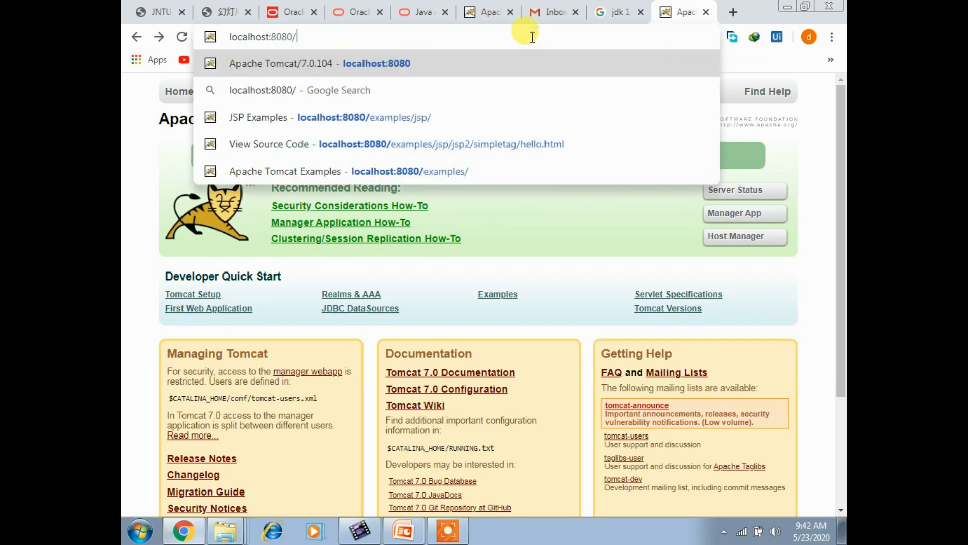
pyautogui.write('hello')
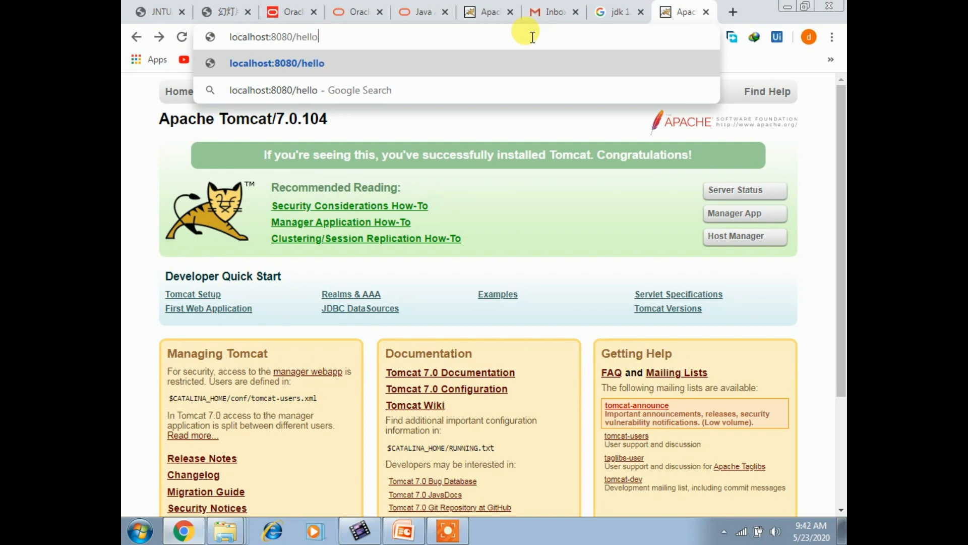
pyautogui.write('/')
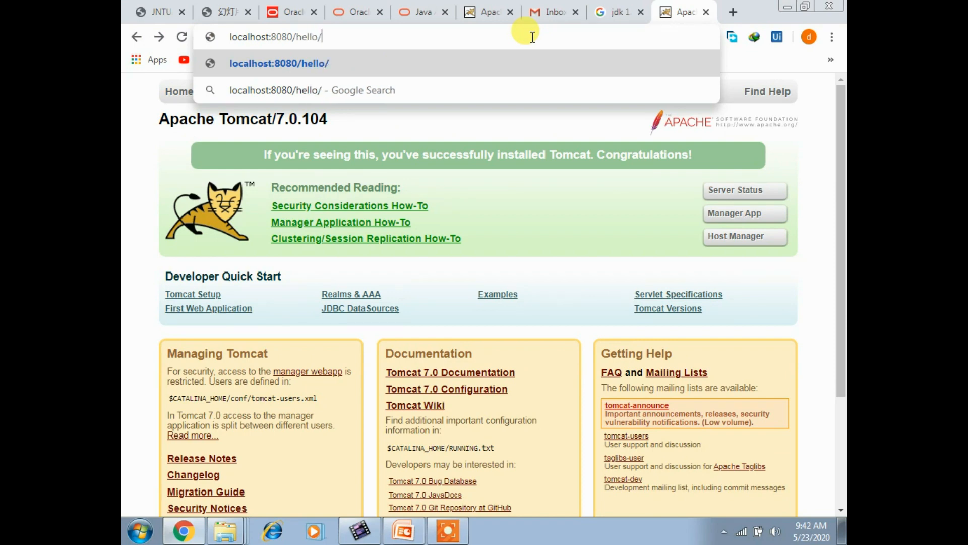
pyautogui.write('he')
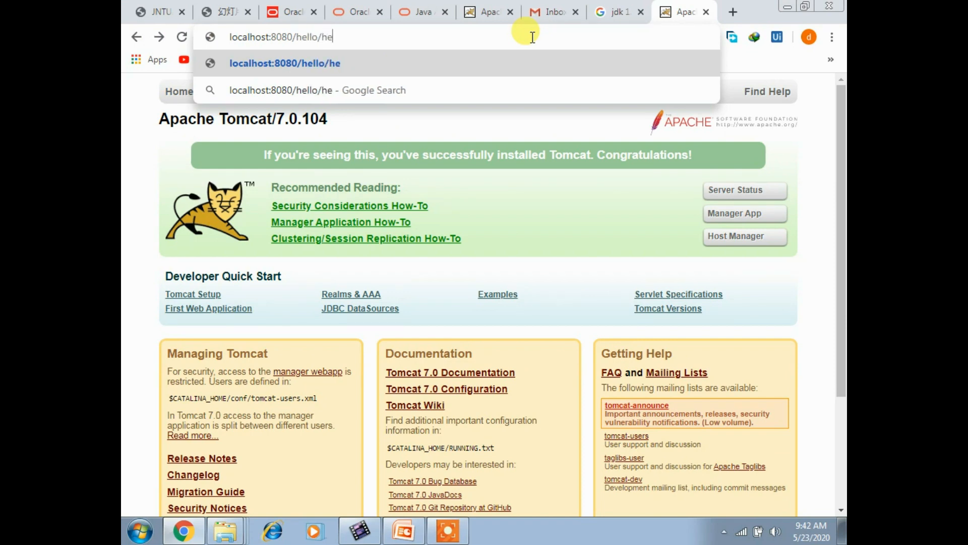
pyautogui.write('llo.html')
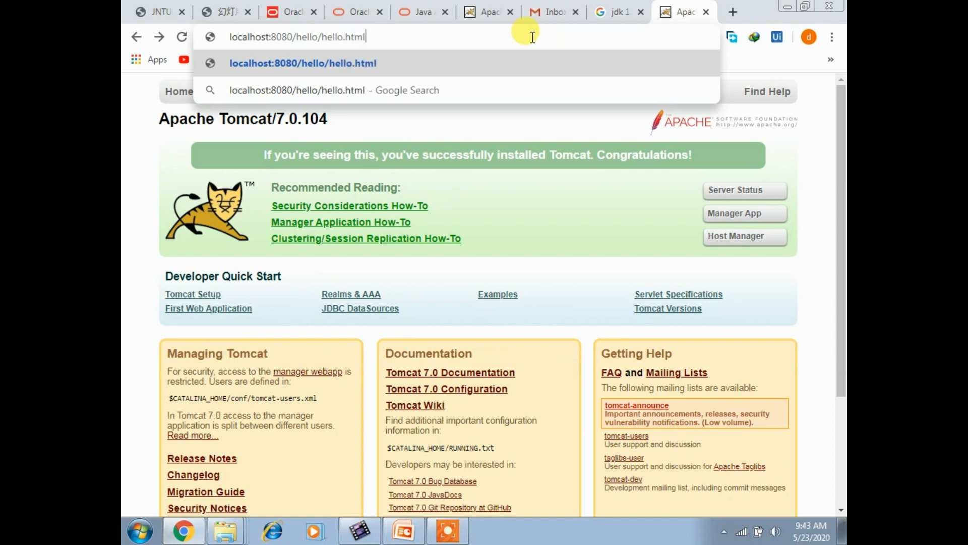
pyautogui.press('Return')
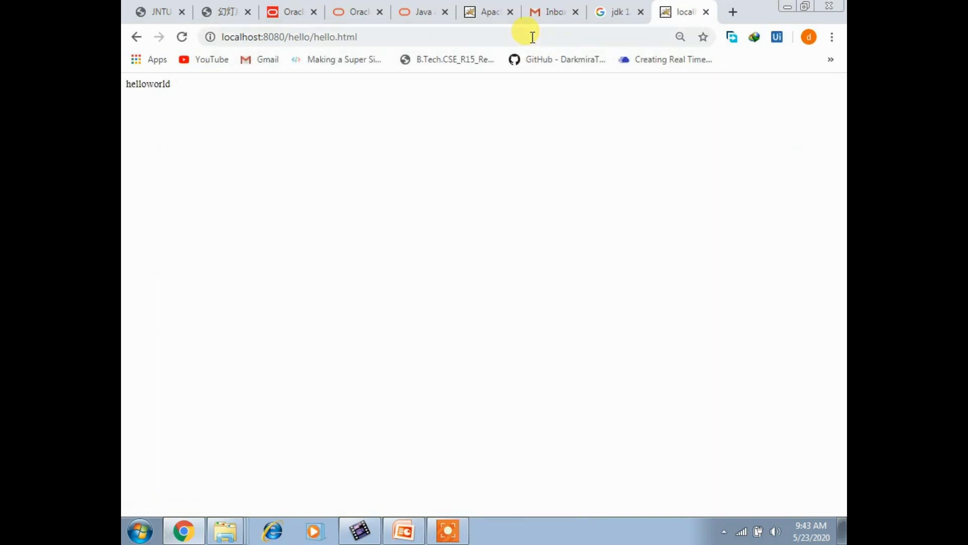
pyautogui.hotkey('ctrl', '+')
pyautogui.hotkey('ctrl', '+')
pyautogui.hotkey('ctrl', '+')
pyautogui.hotkey('ctrl', '+')
pyautogui.hotkey('ctrl', '+')
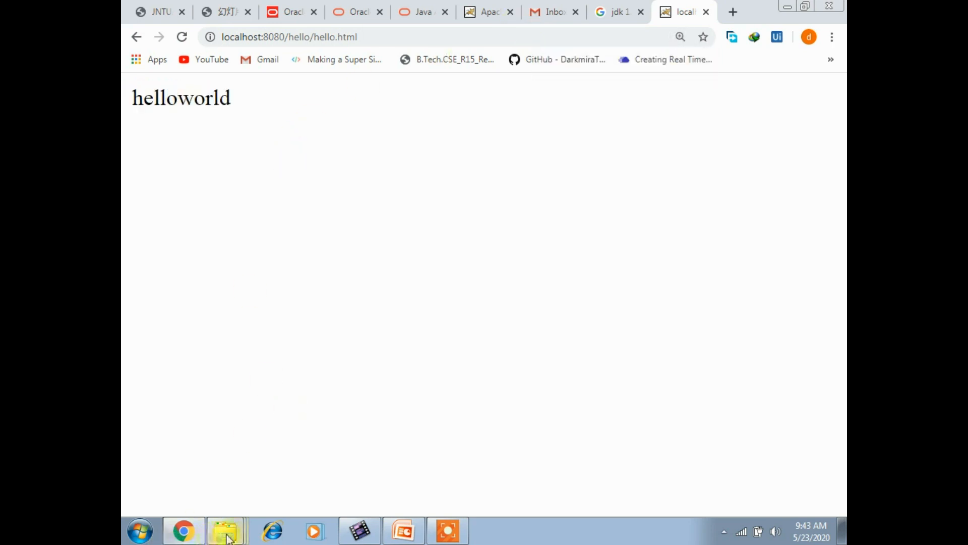
# - Switch back to the hello folder window in Windows Explorer and go to the WEB-INF folder inside webapps\ROOT
pyautogui.moveTo(225, 531)
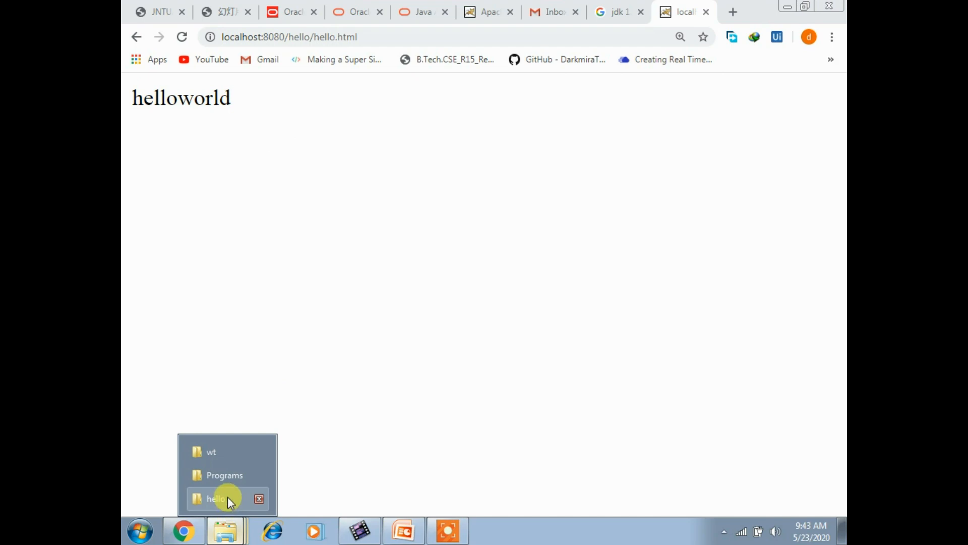
pyautogui.click(228, 498)
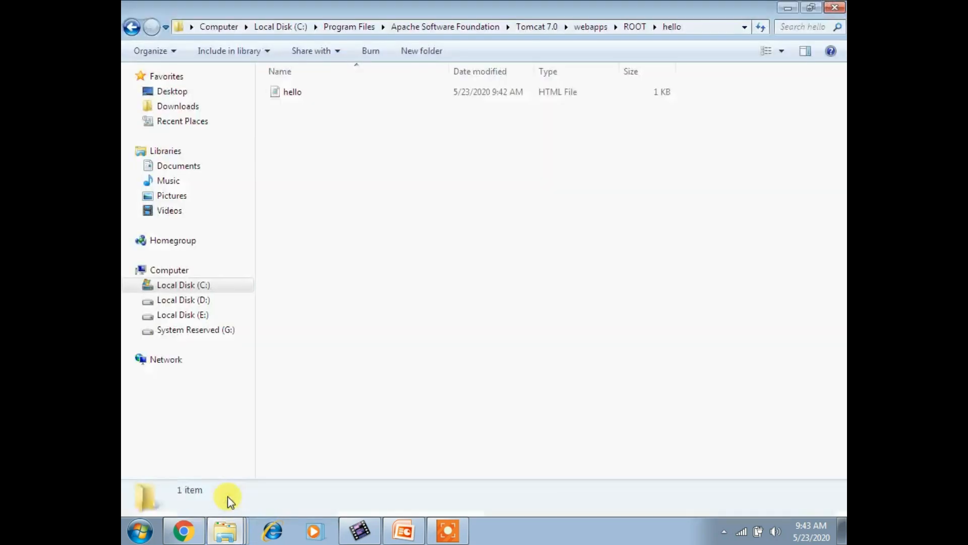
pyautogui.press('BackSpace')
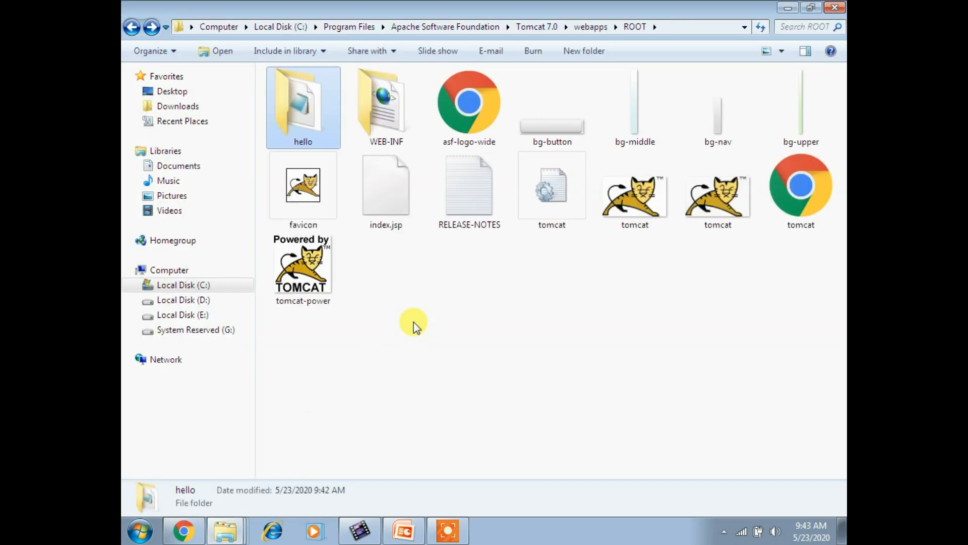
pyautogui.press('BackSpace')
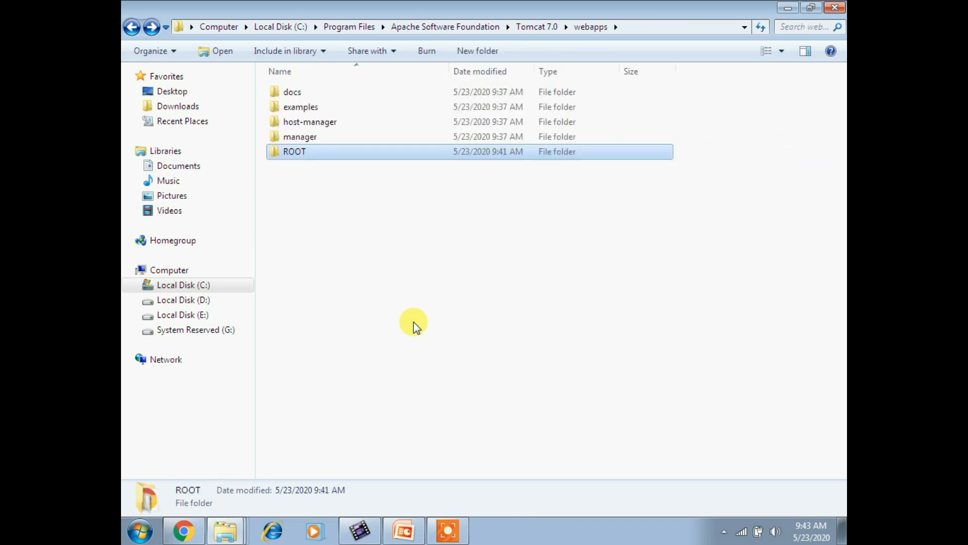
pyautogui.doubleClick(309, 152)
pyautogui.doubleClick(397, 117)
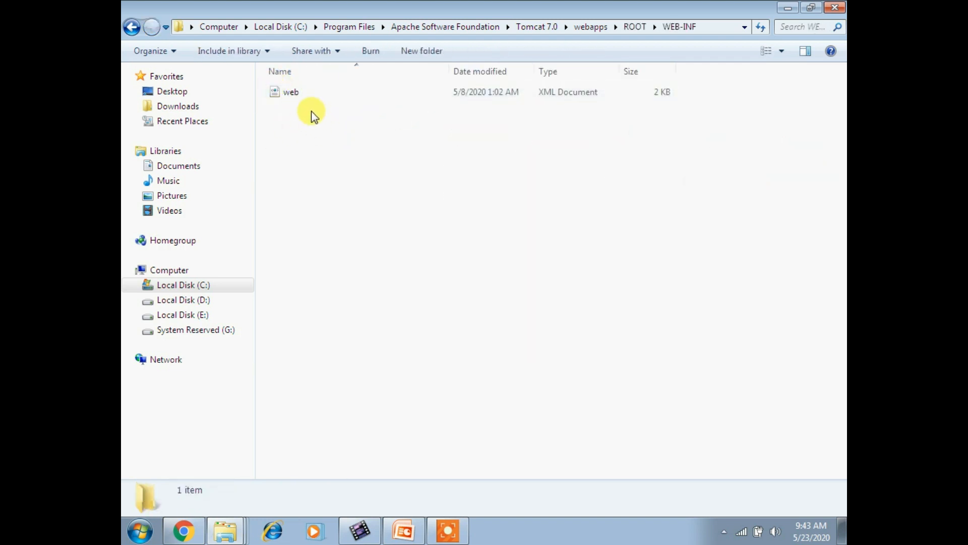
# - Open the web XML document from WEB-INF in Notepad, examine its web-app, display-name and description tags, and close it
pyautogui.click(292, 93)
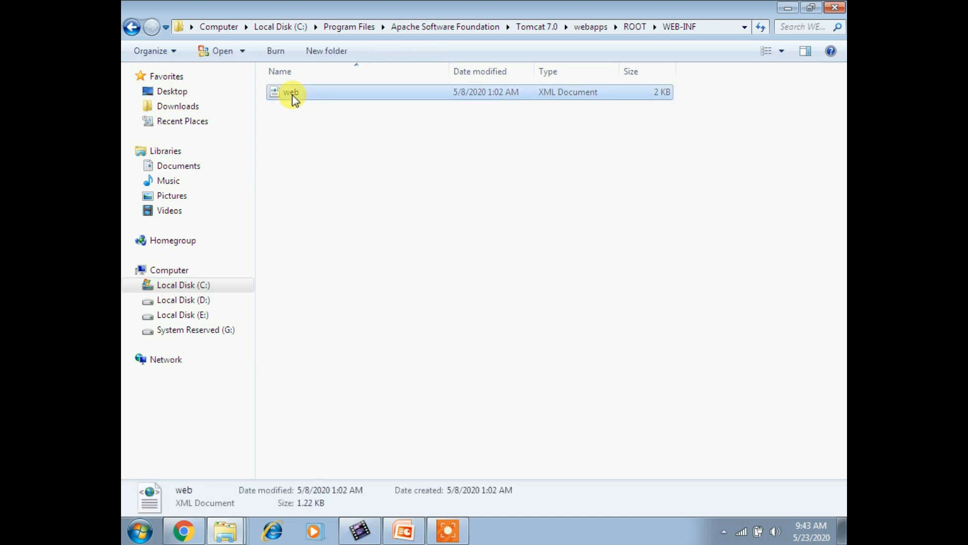
pyautogui.rightClick(293, 95)
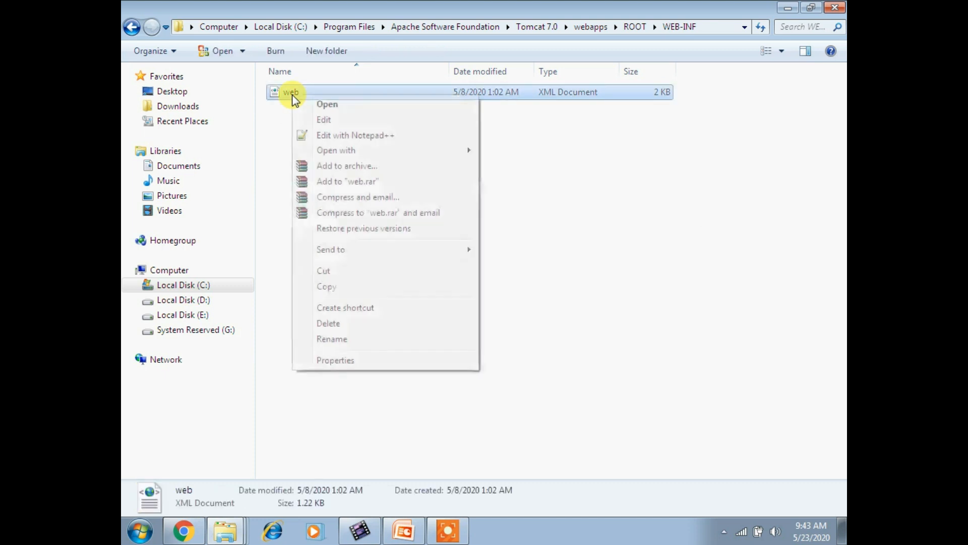
pyautogui.click(324, 121)
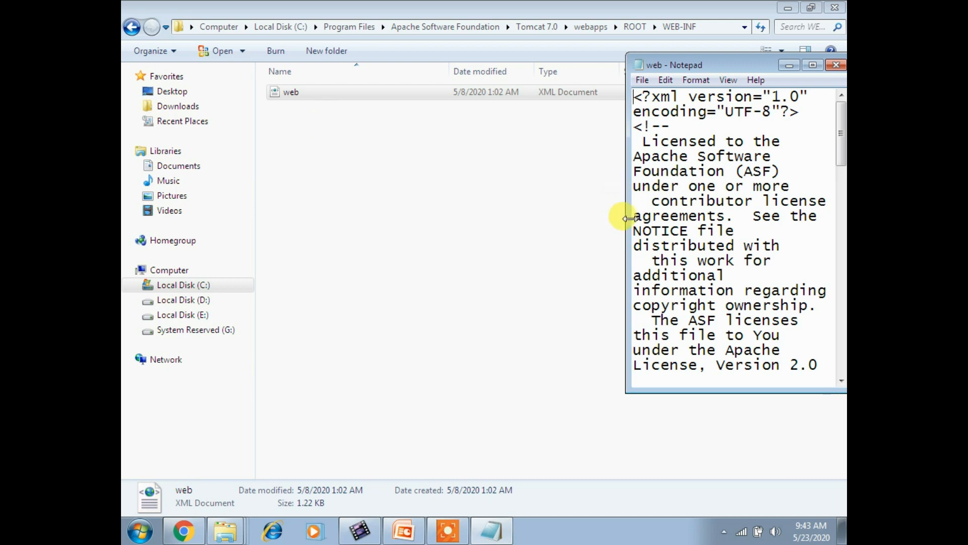
pyautogui.moveTo(630, 218); pyautogui.dragTo(355, 222)
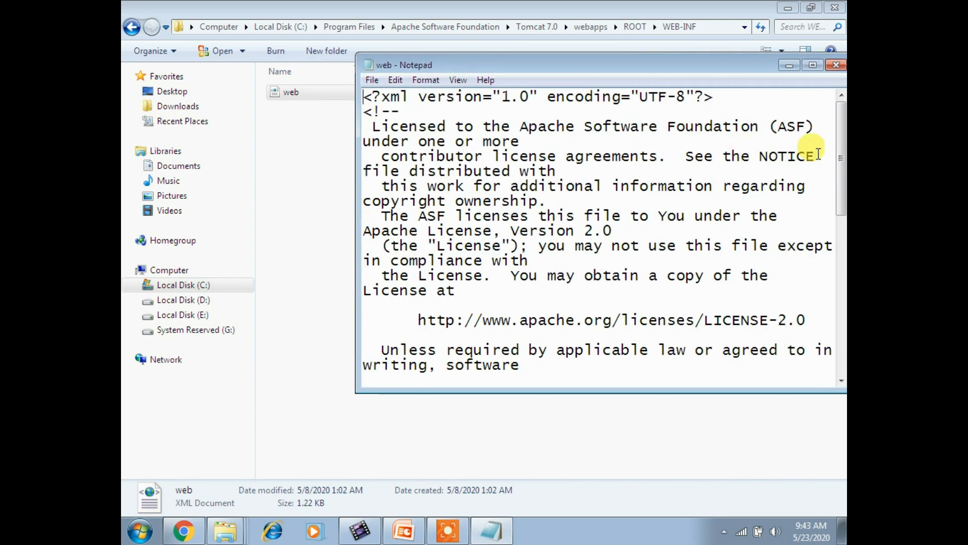
pyautogui.moveTo(841, 161); pyautogui.dragTo(839, 337)
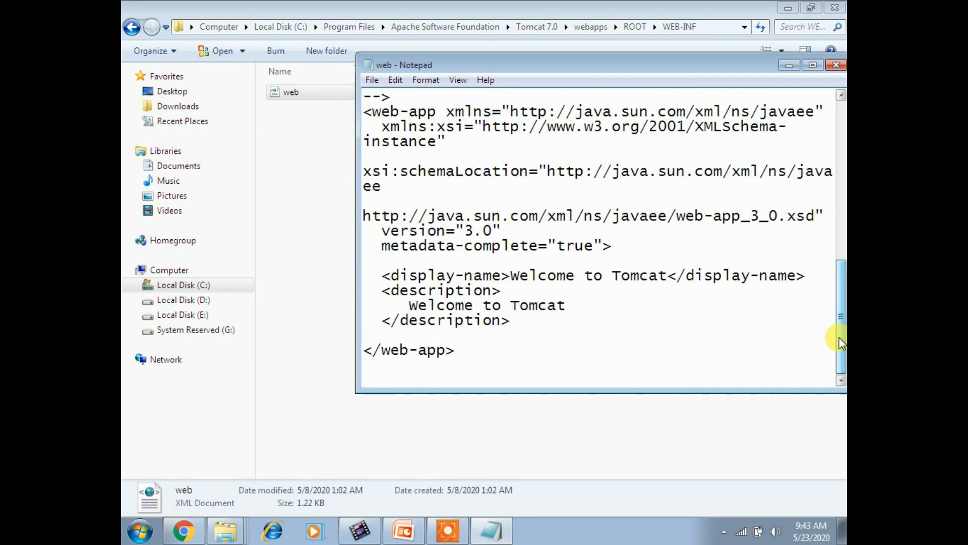
pyautogui.doubleClick(437, 350)
pyautogui.click(496, 305)
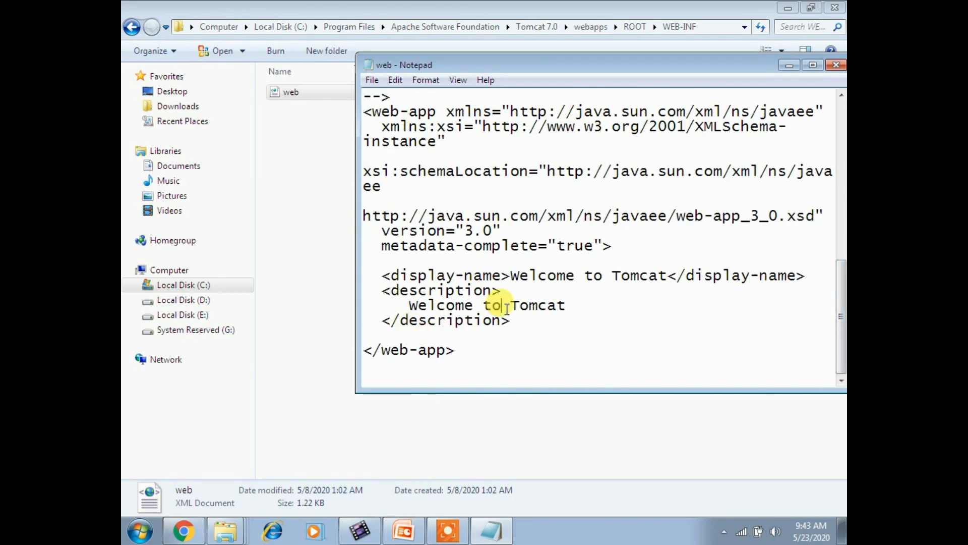
pyautogui.click(836, 65)
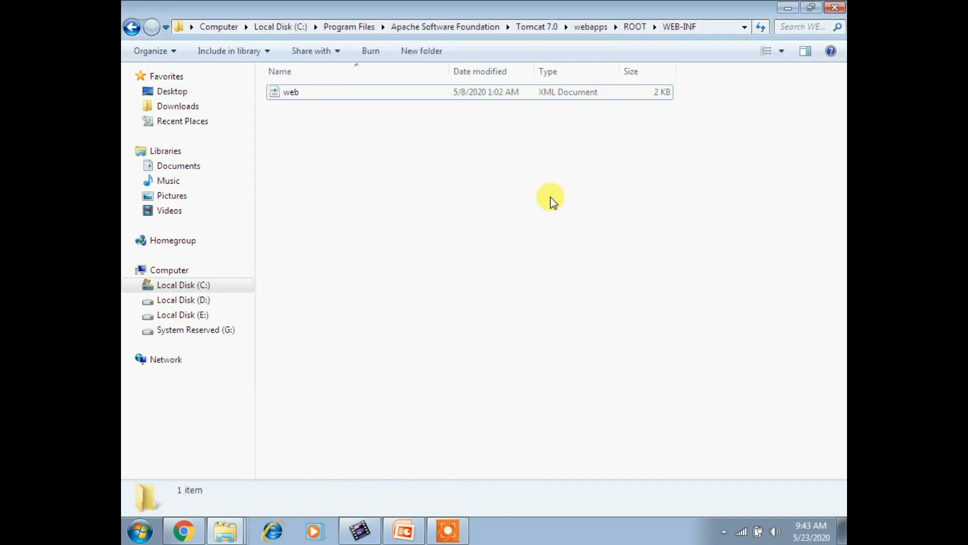
# - Create a folder named classes inside WEB-INF, open it to check its contents, and return to WEB-INF
pyautogui.click(422, 53)
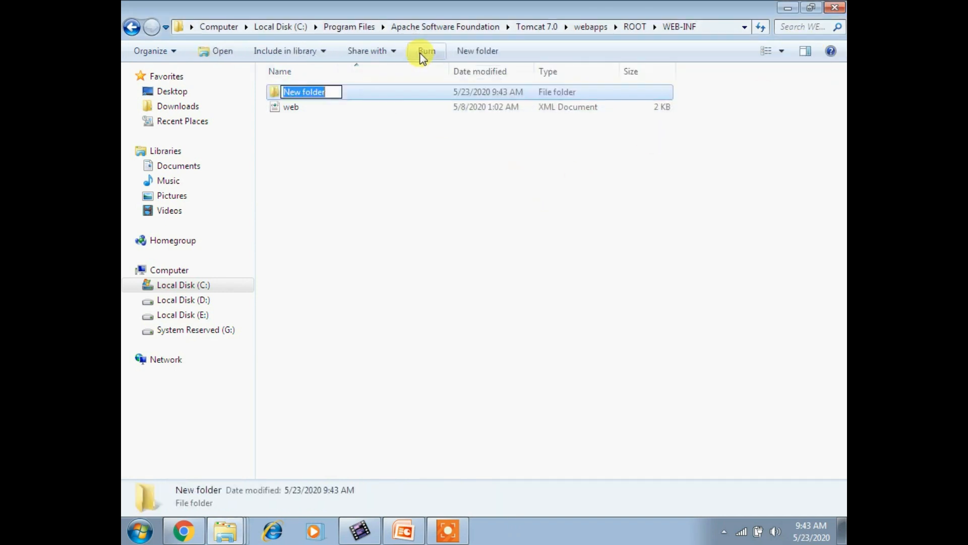
pyautogui.write('classes')
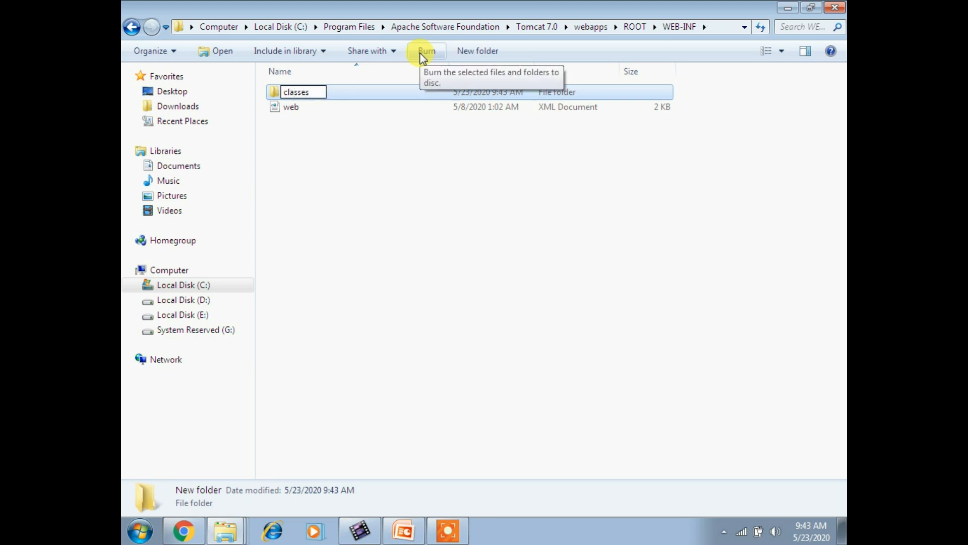
pyautogui.press('Return')
pyautogui.press('Return')
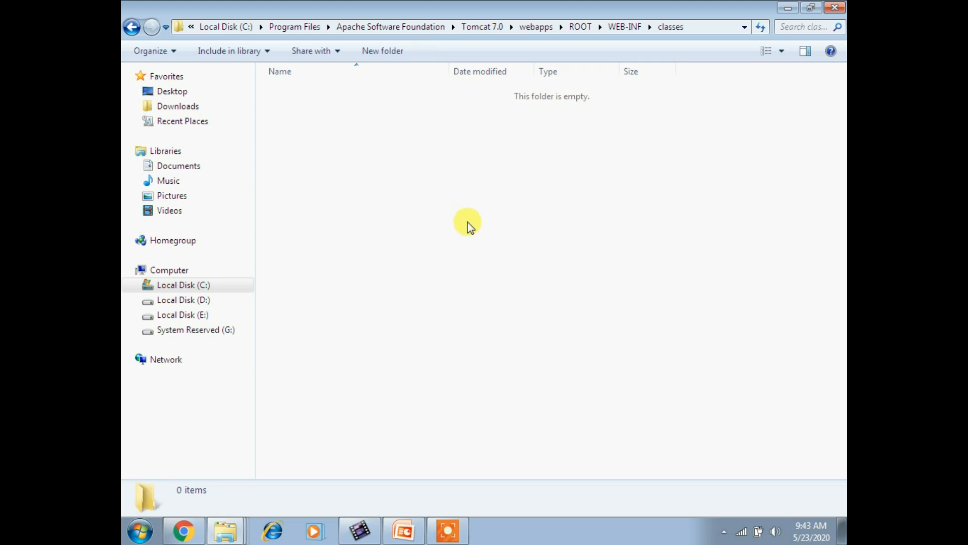
pyautogui.press('BackSpace')
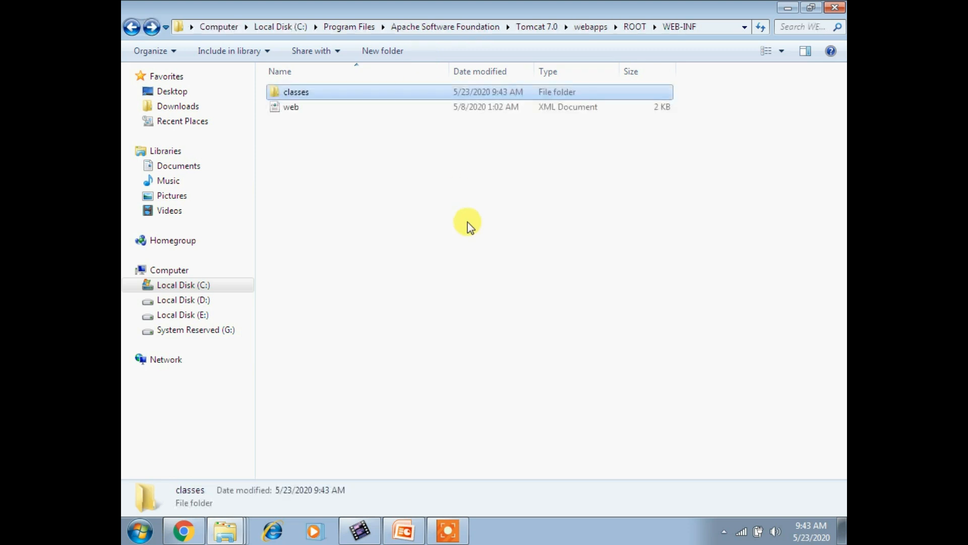
# - Go up to the ROOT folder, view the contents of its hello folder, and return to the hello.html page in Chrome
pyautogui.press('BackSpace')
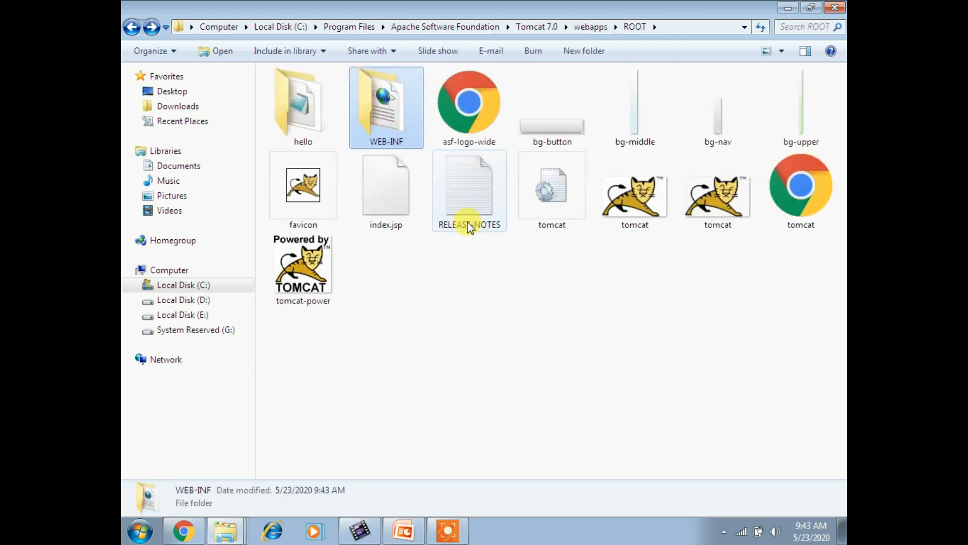
pyautogui.doubleClick(329, 133)
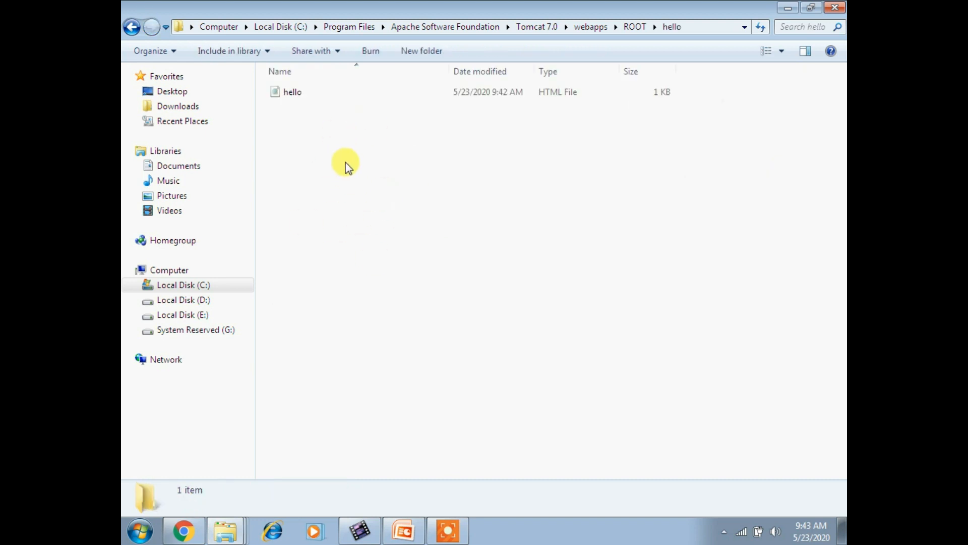
pyautogui.click(130, 28)
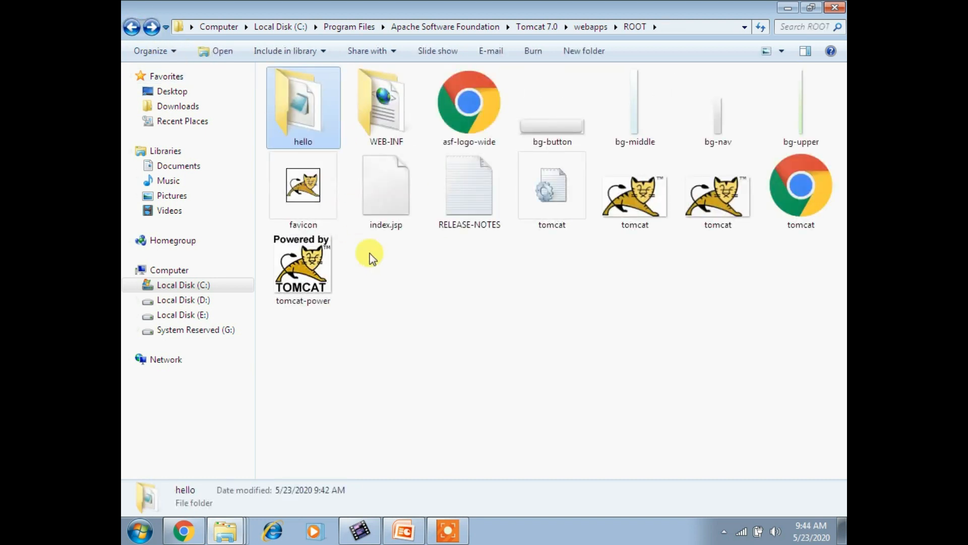
pyautogui.click(810, 8)
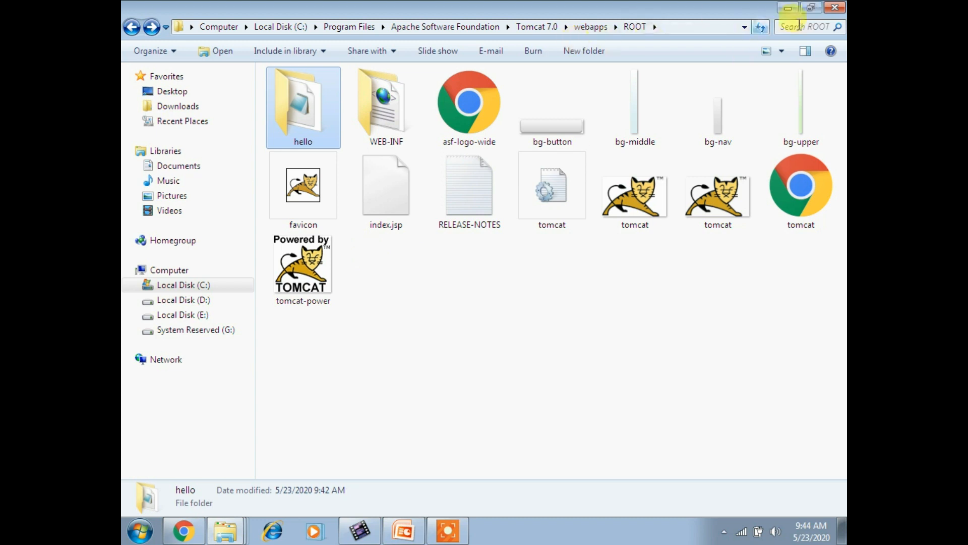
pyautogui.click(836, 11)
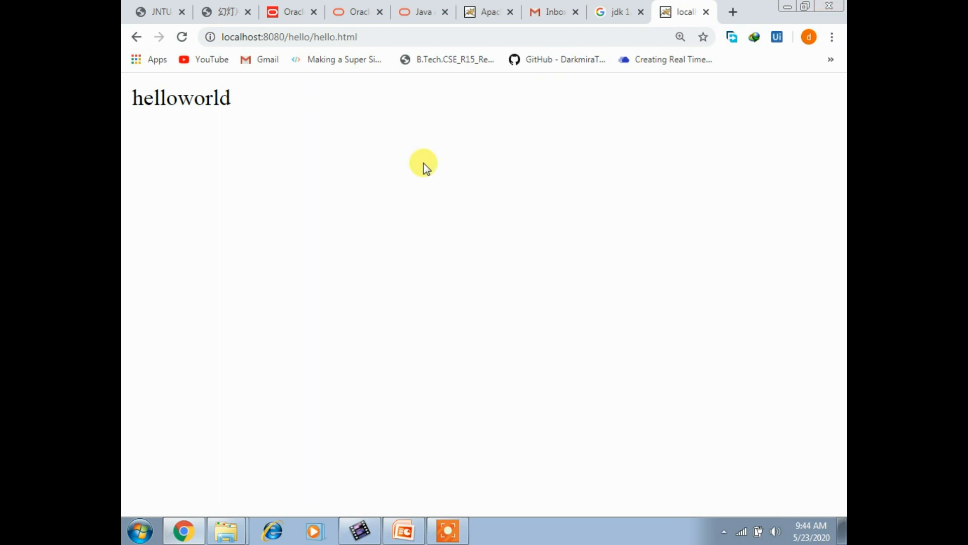